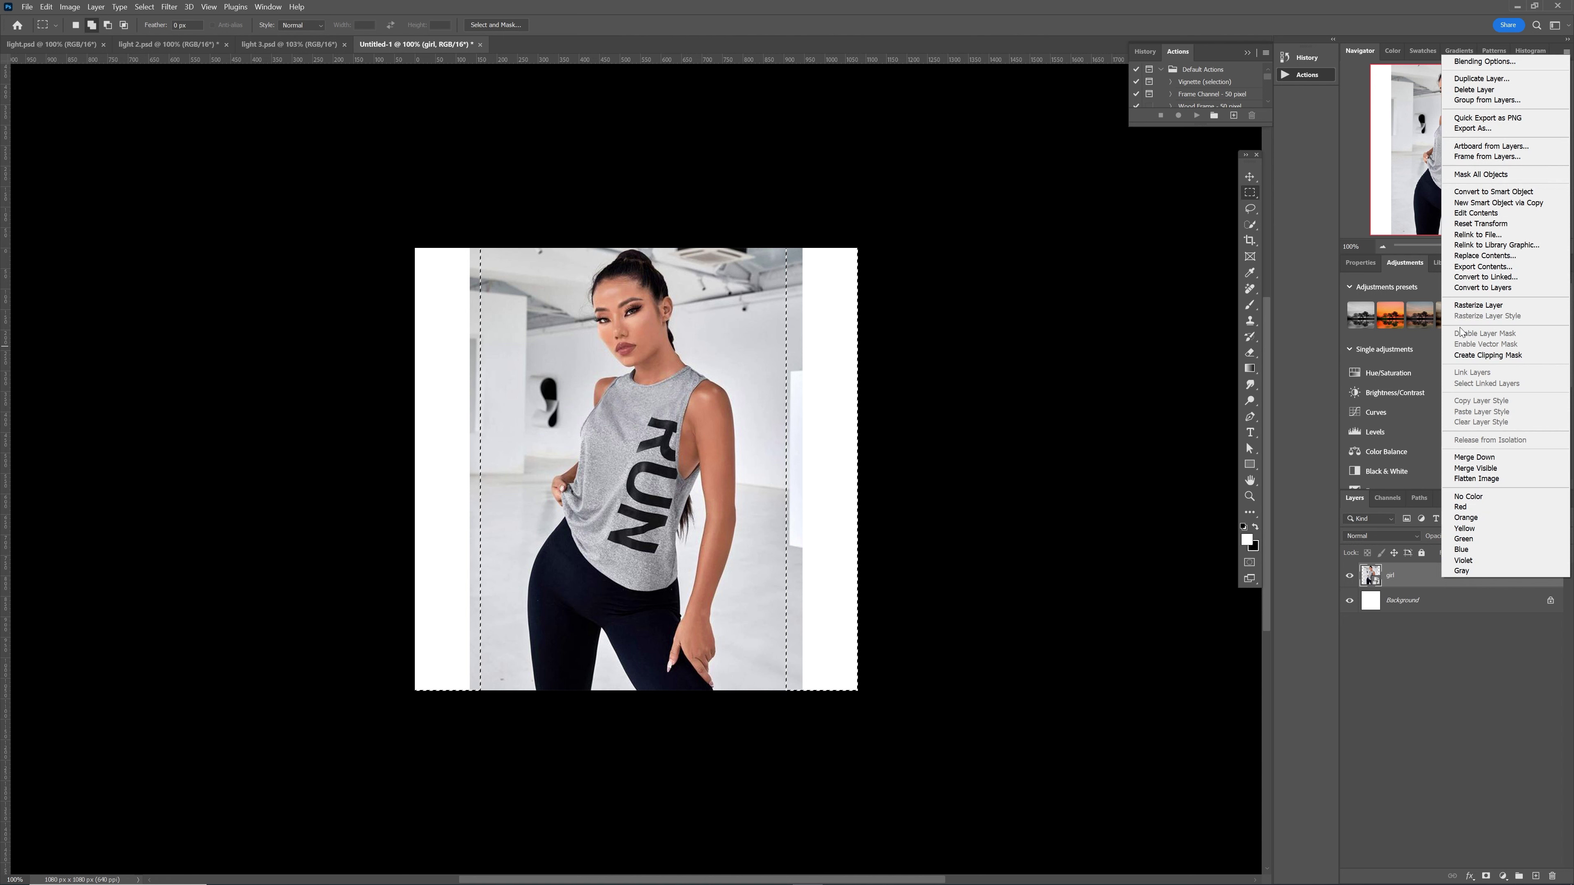
Rasterize the girl layer, then fill the selected side strips using Content-Aware and clear the selection
left_click(1478, 305)
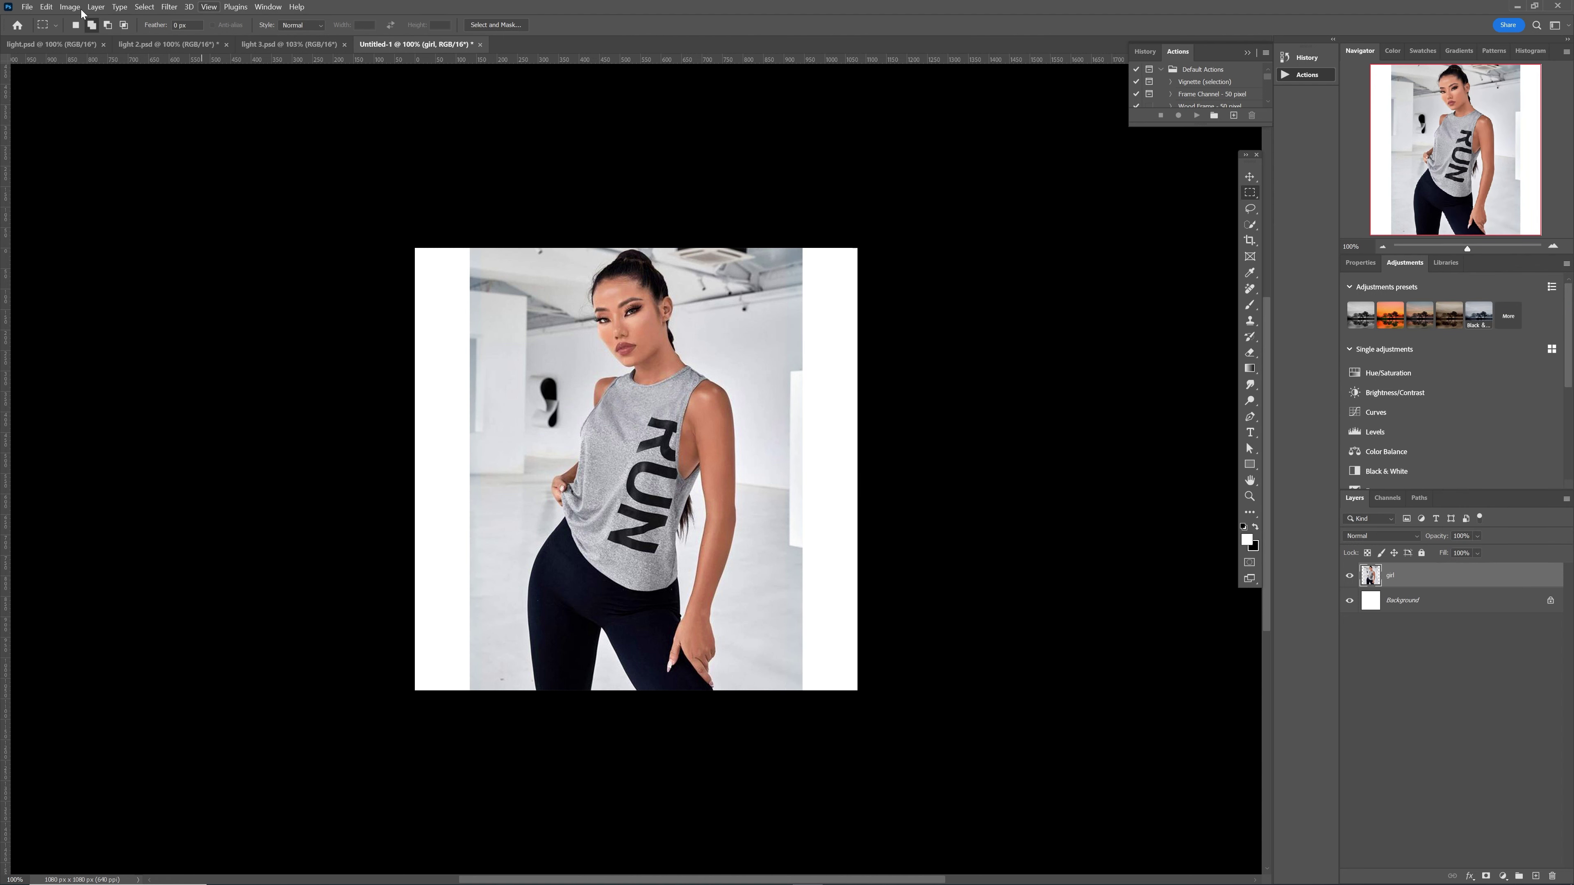
left_click(45, 7)
left_click(74, 186)
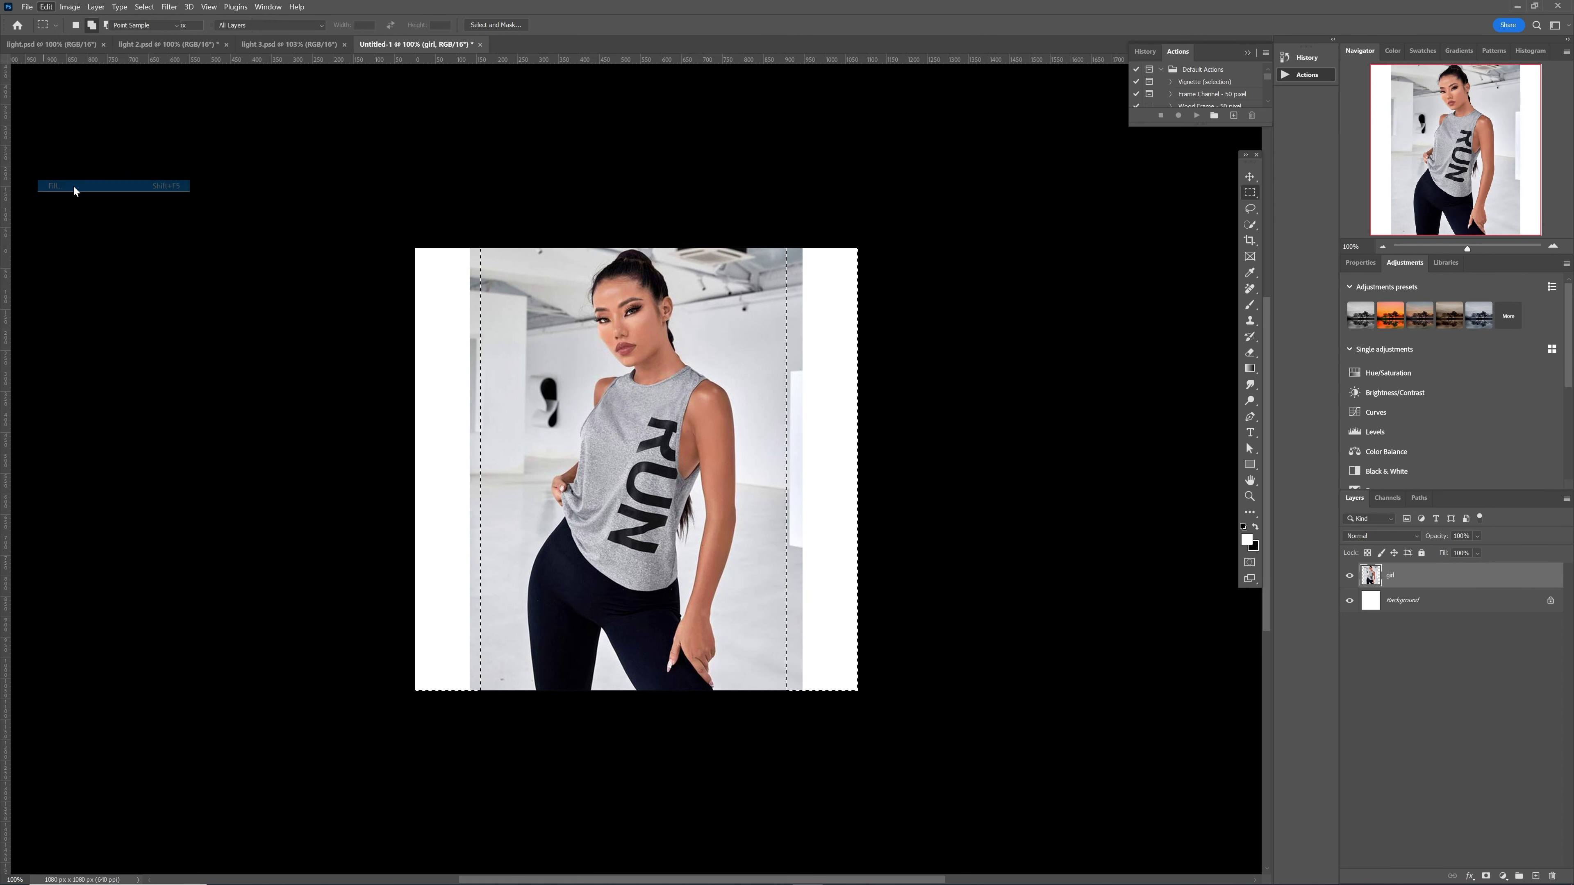
left_click(435, 113)
left_click(418, 167)
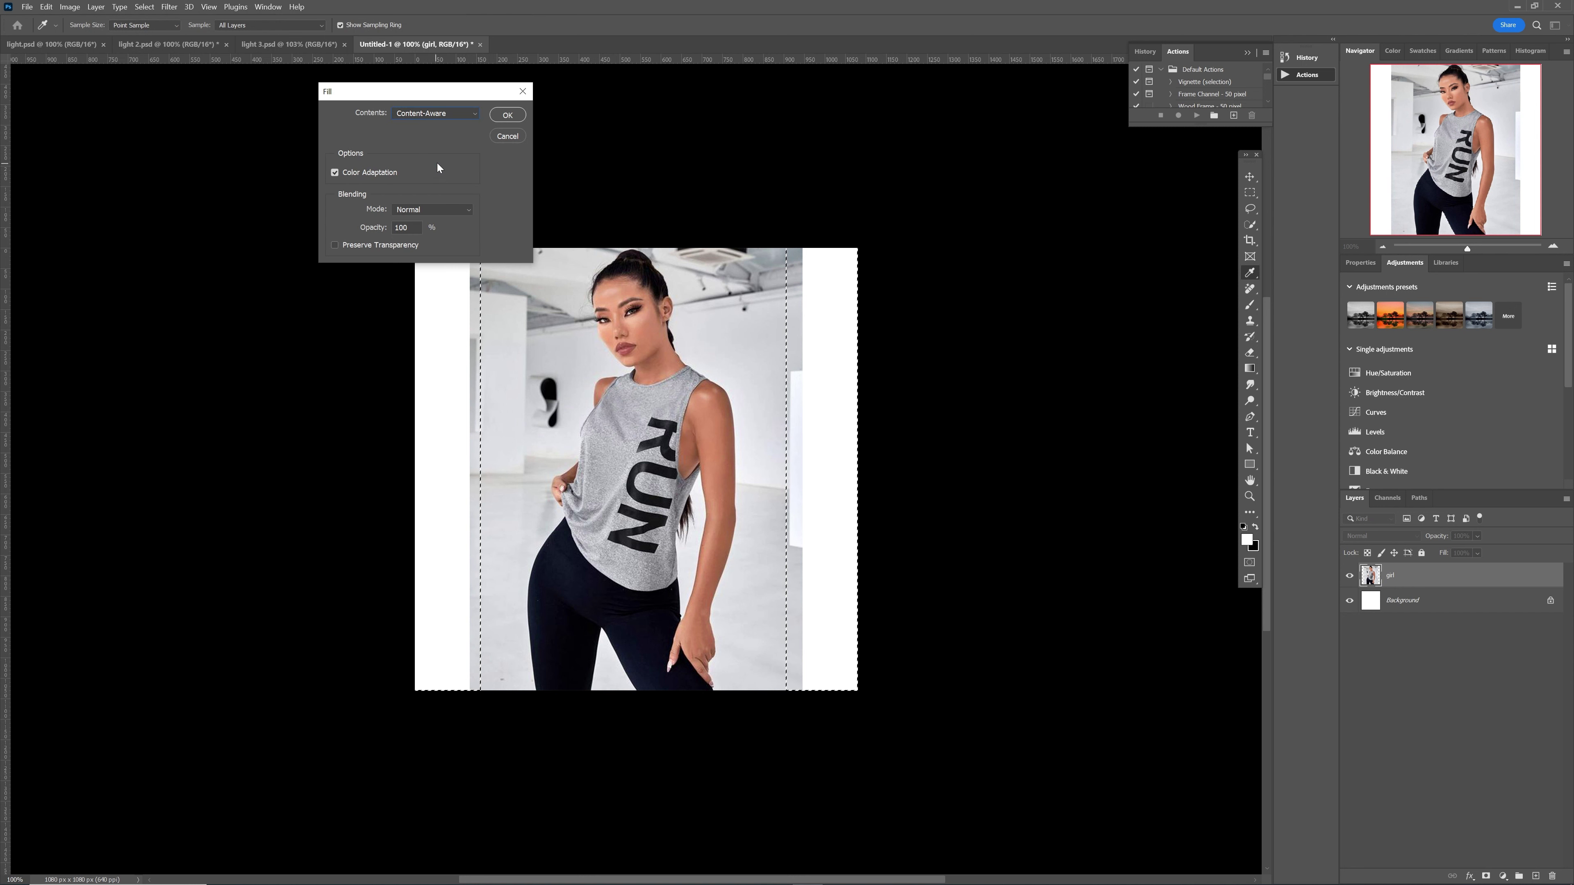
left_click(507, 114)
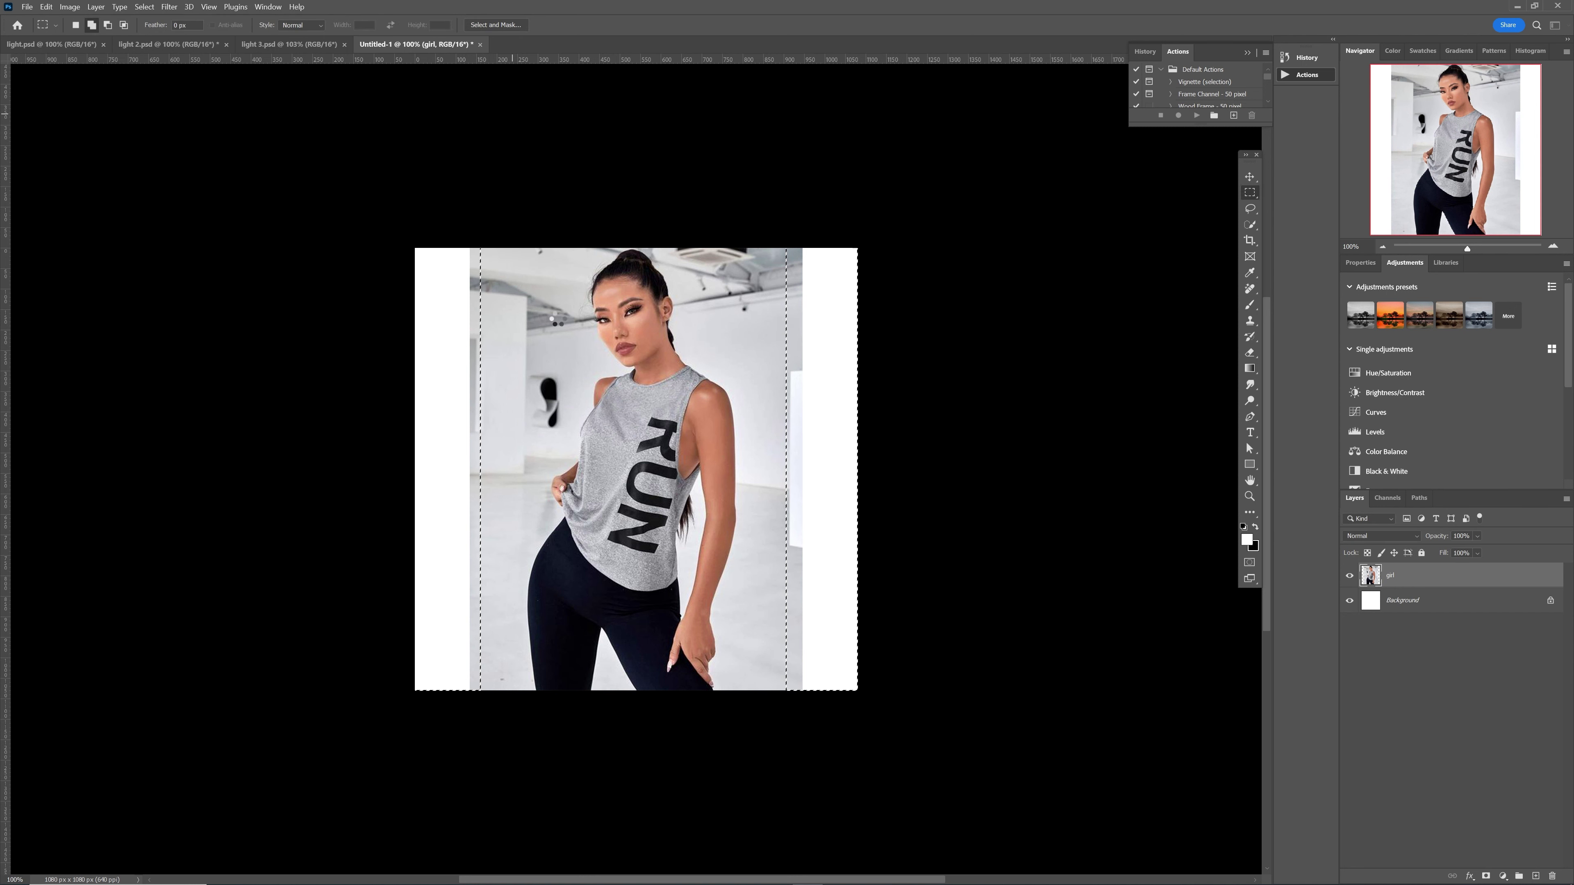
key("ctrl+d")
key("v")
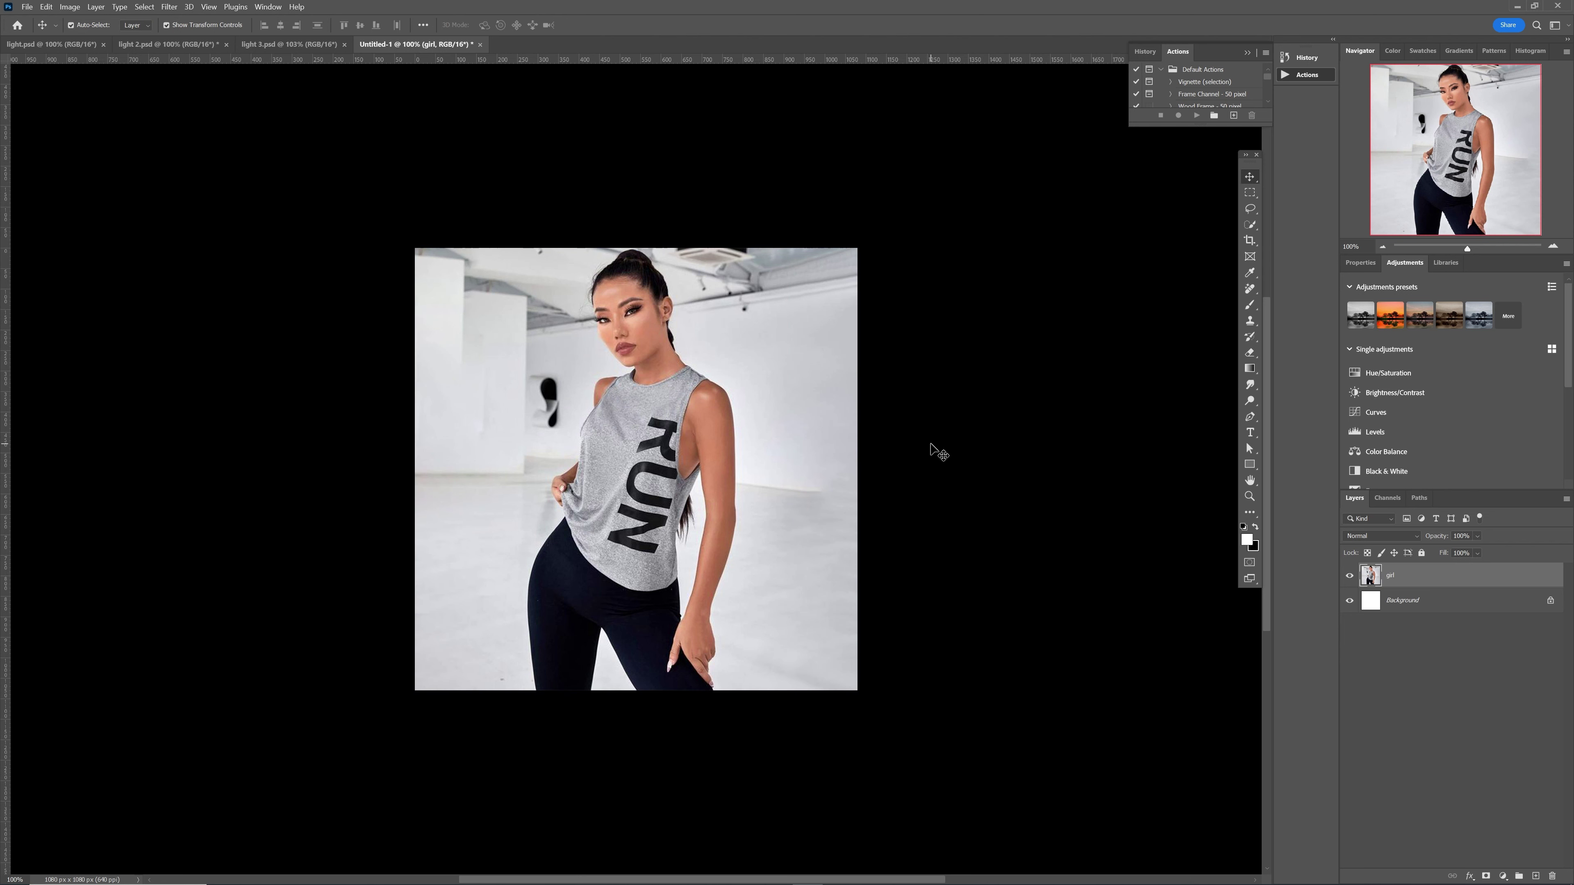
Duplicate the girl layer and rename the lower copy "girl background"
left_click(929, 443)
key("ctrl+0")
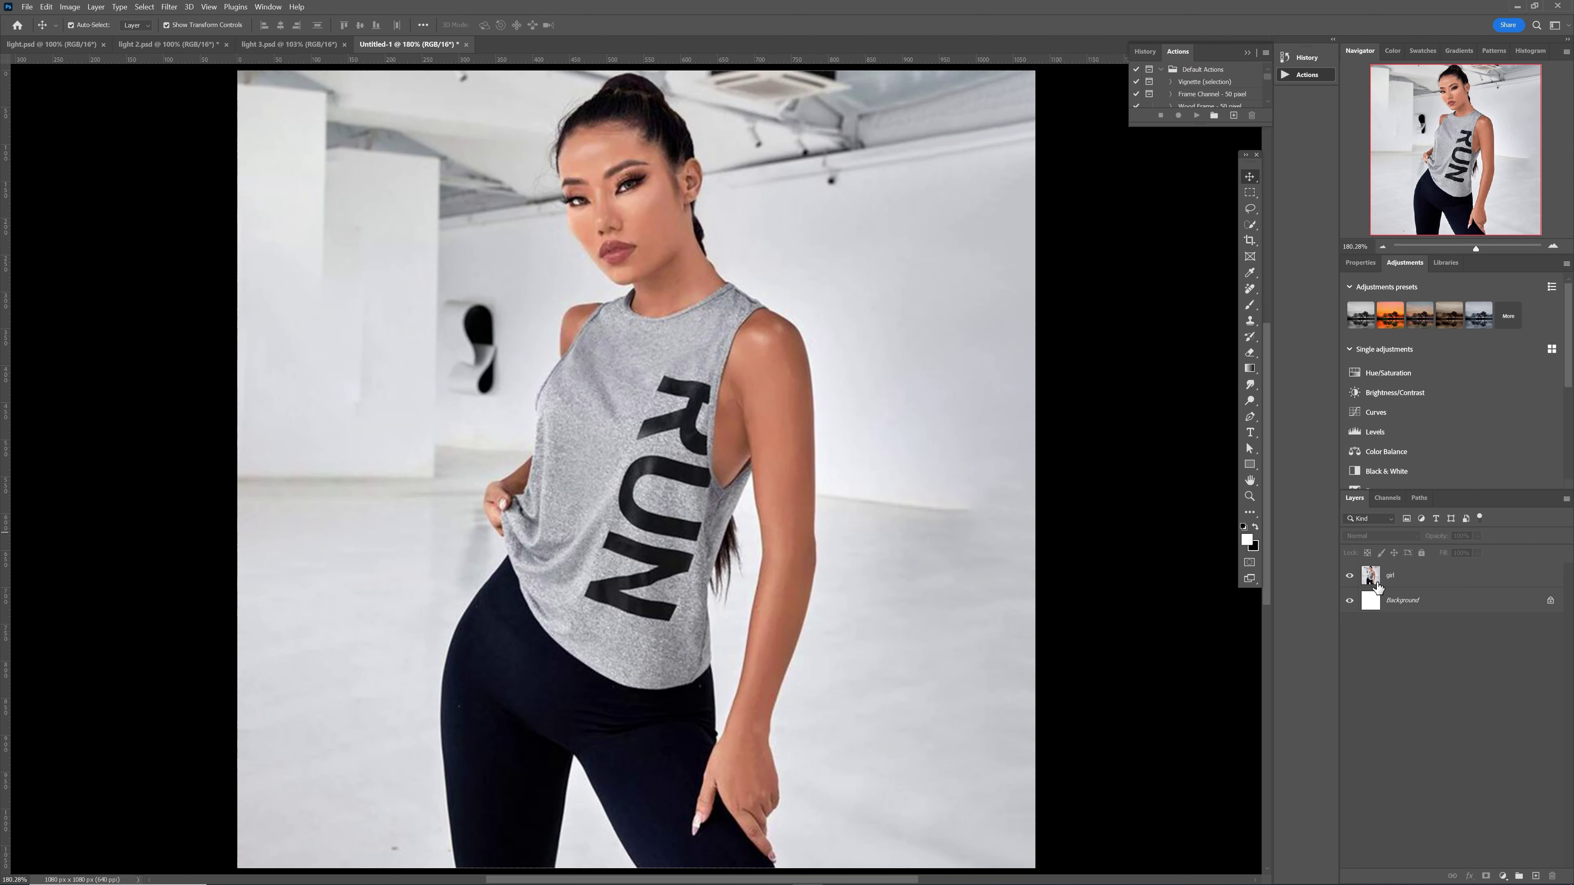
left_click(1404, 579)
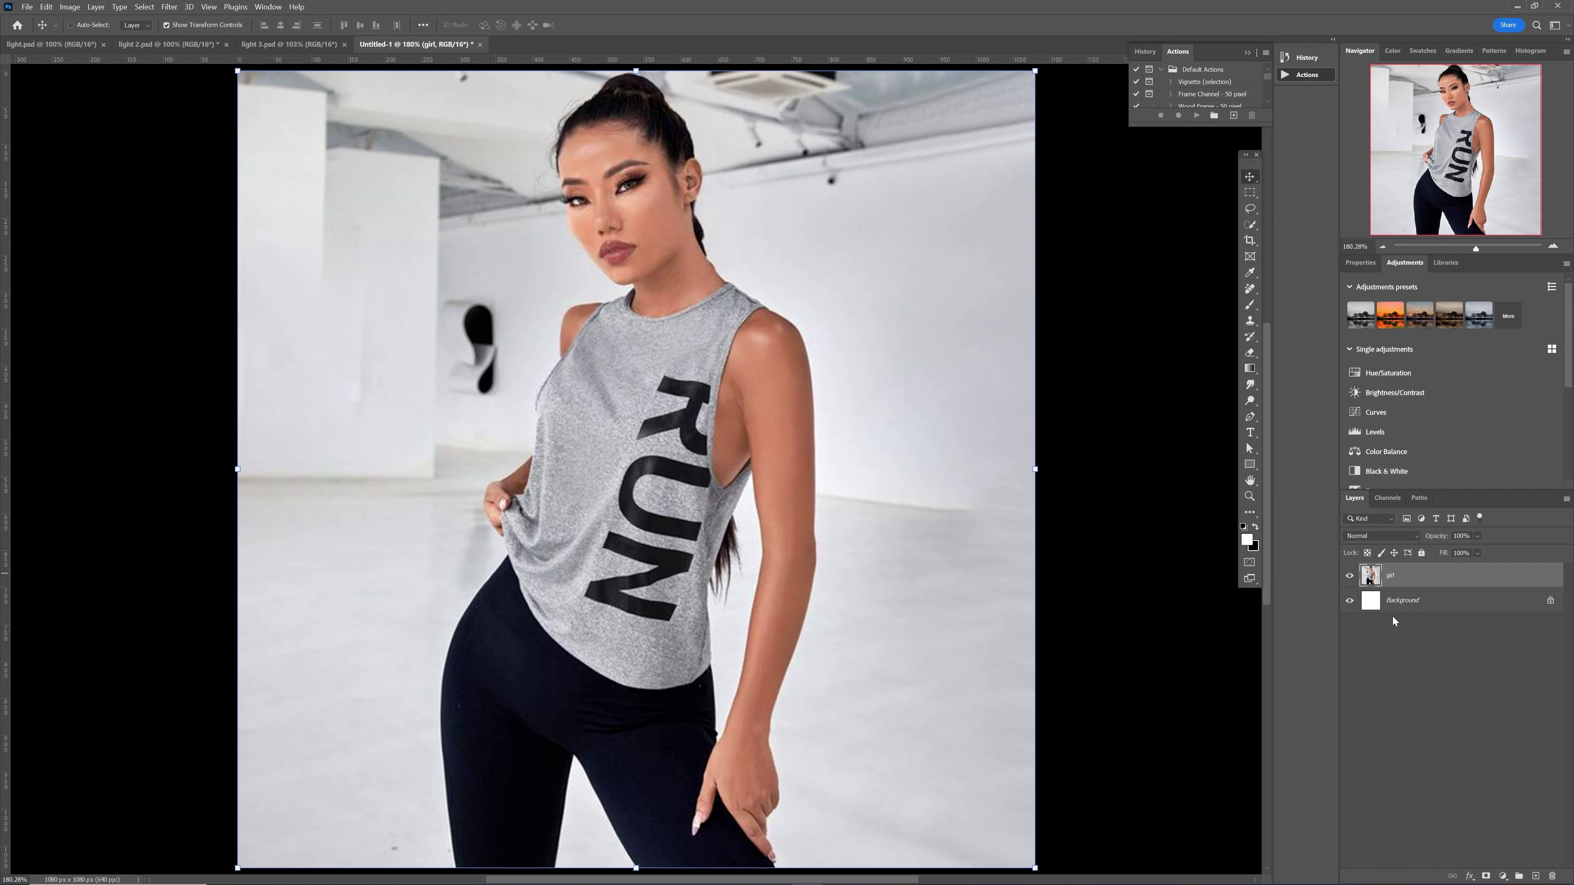
key("ctrl+j")
left_click(1394, 602)
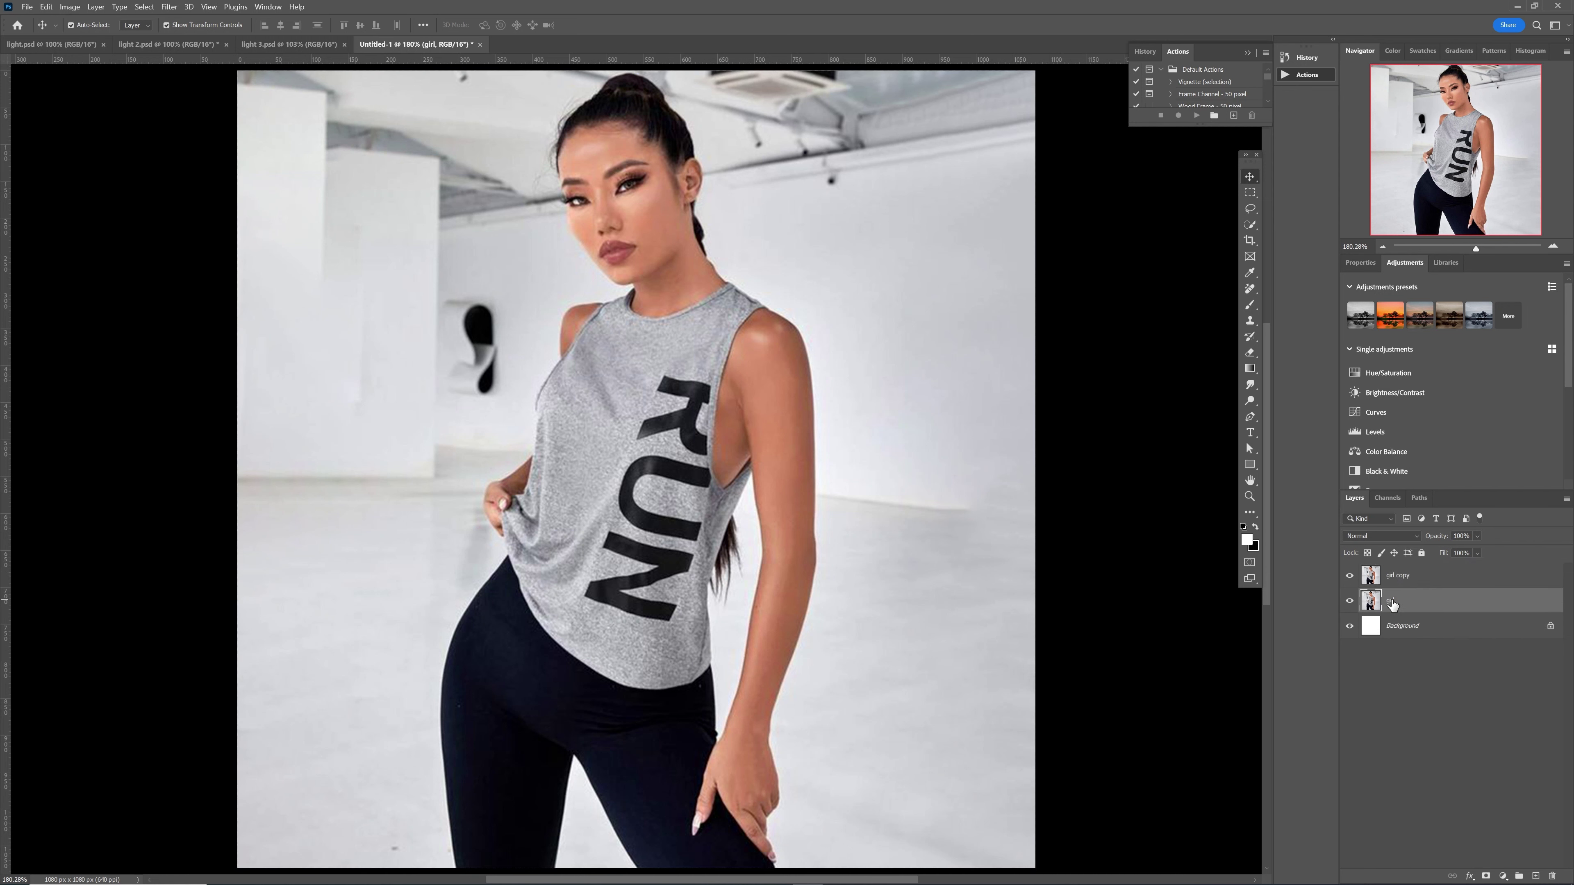
double_click(1393, 601)
left_click(1507, 328)
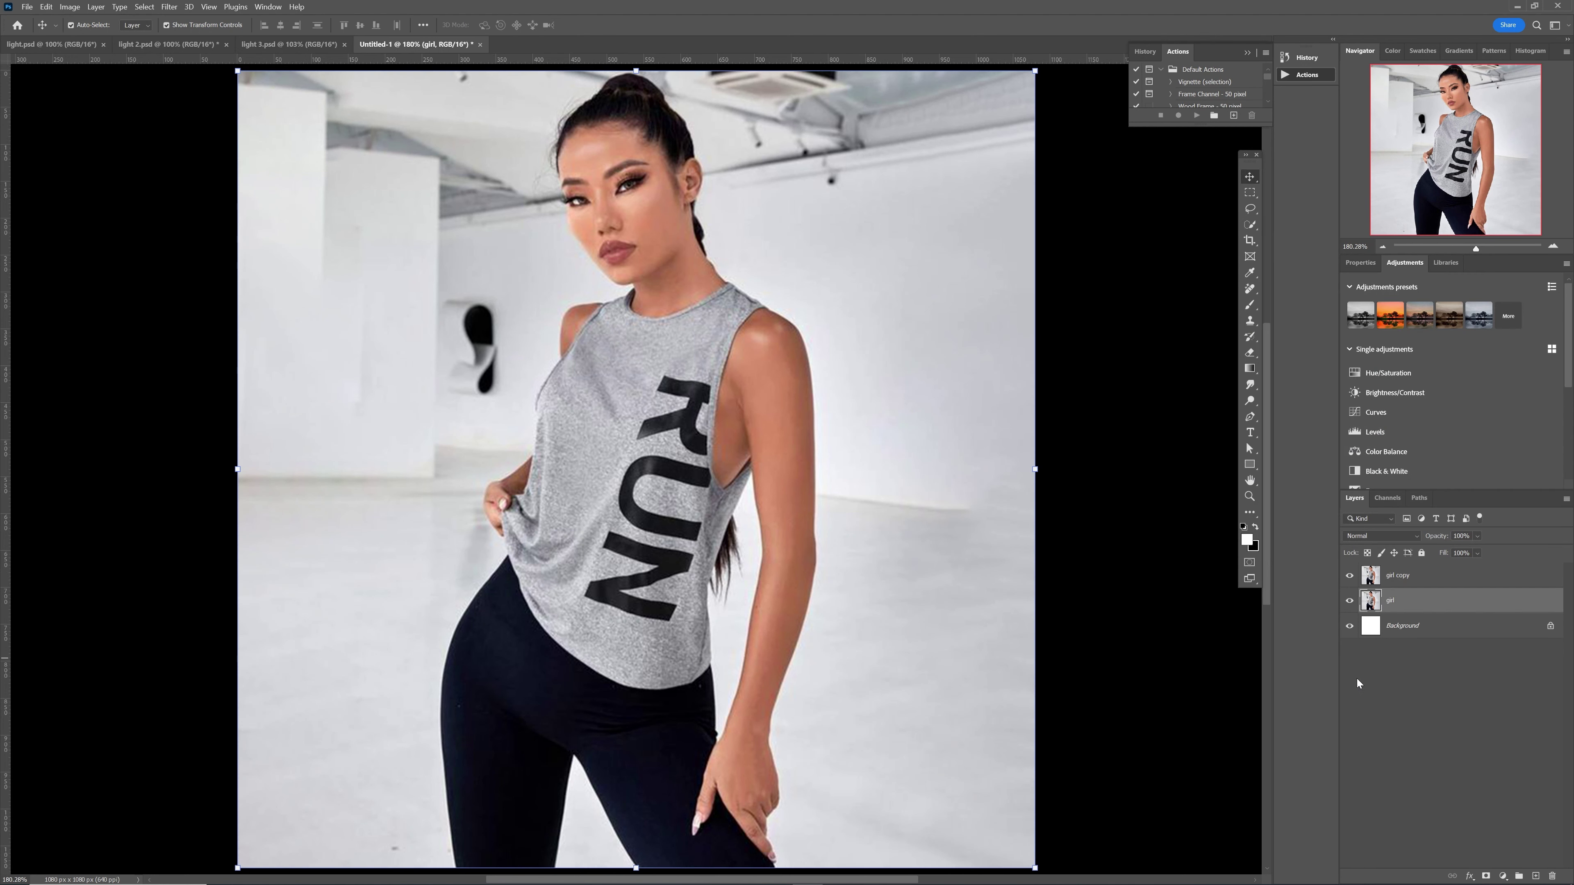
double_click(1401, 599)
type("background")
key("Return")
Select the woman as the subject and add a layer mask from that selection to the girl copy layer
key("w")
left_click(360, 25)
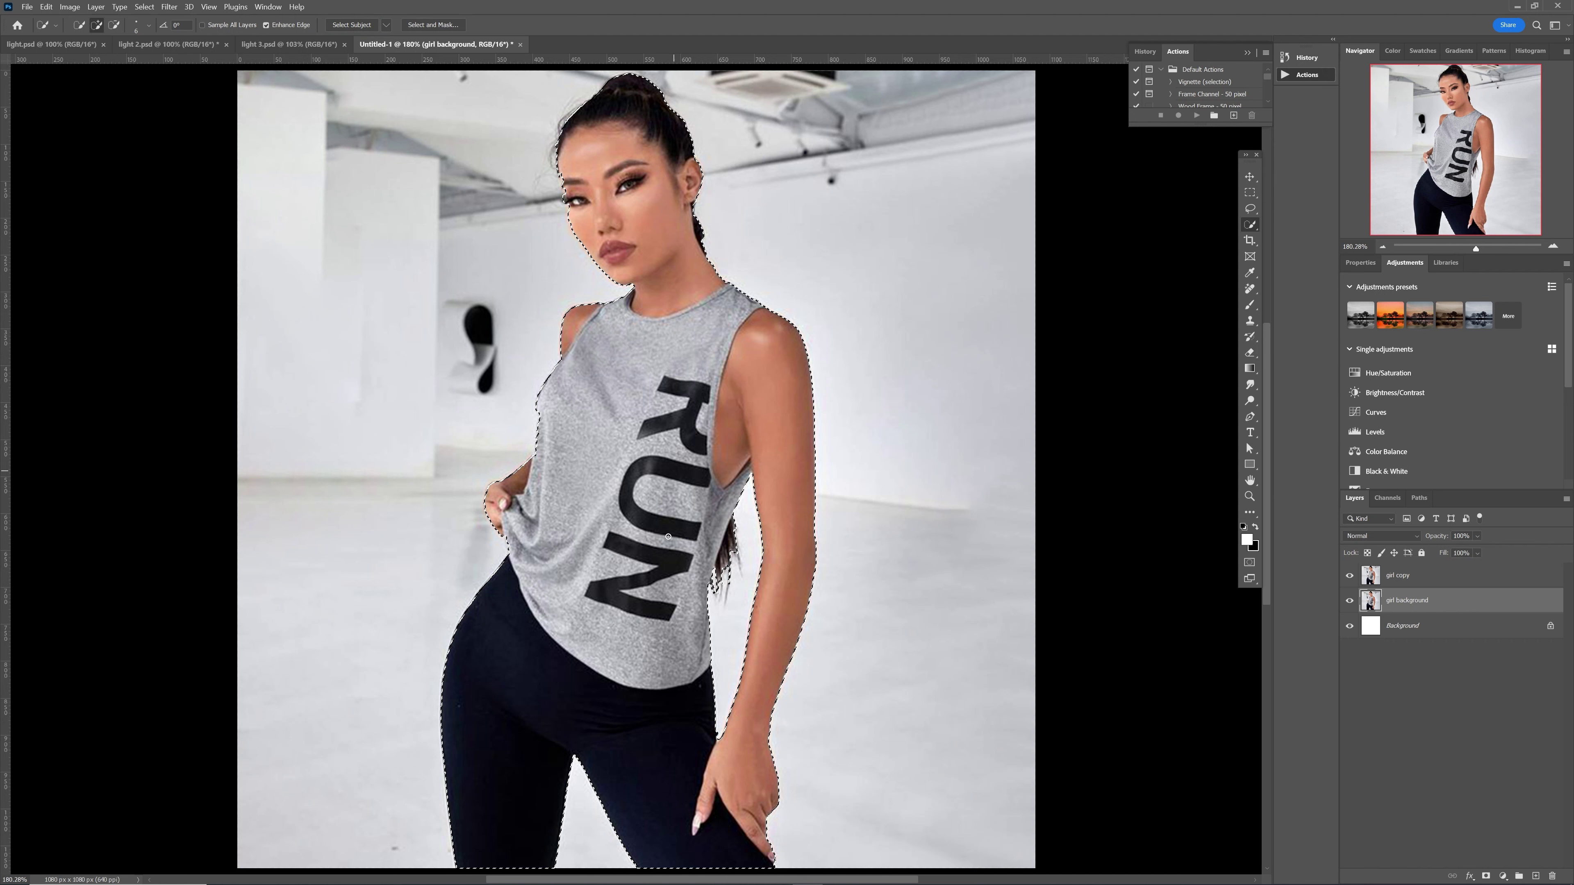
left_click(1416, 580)
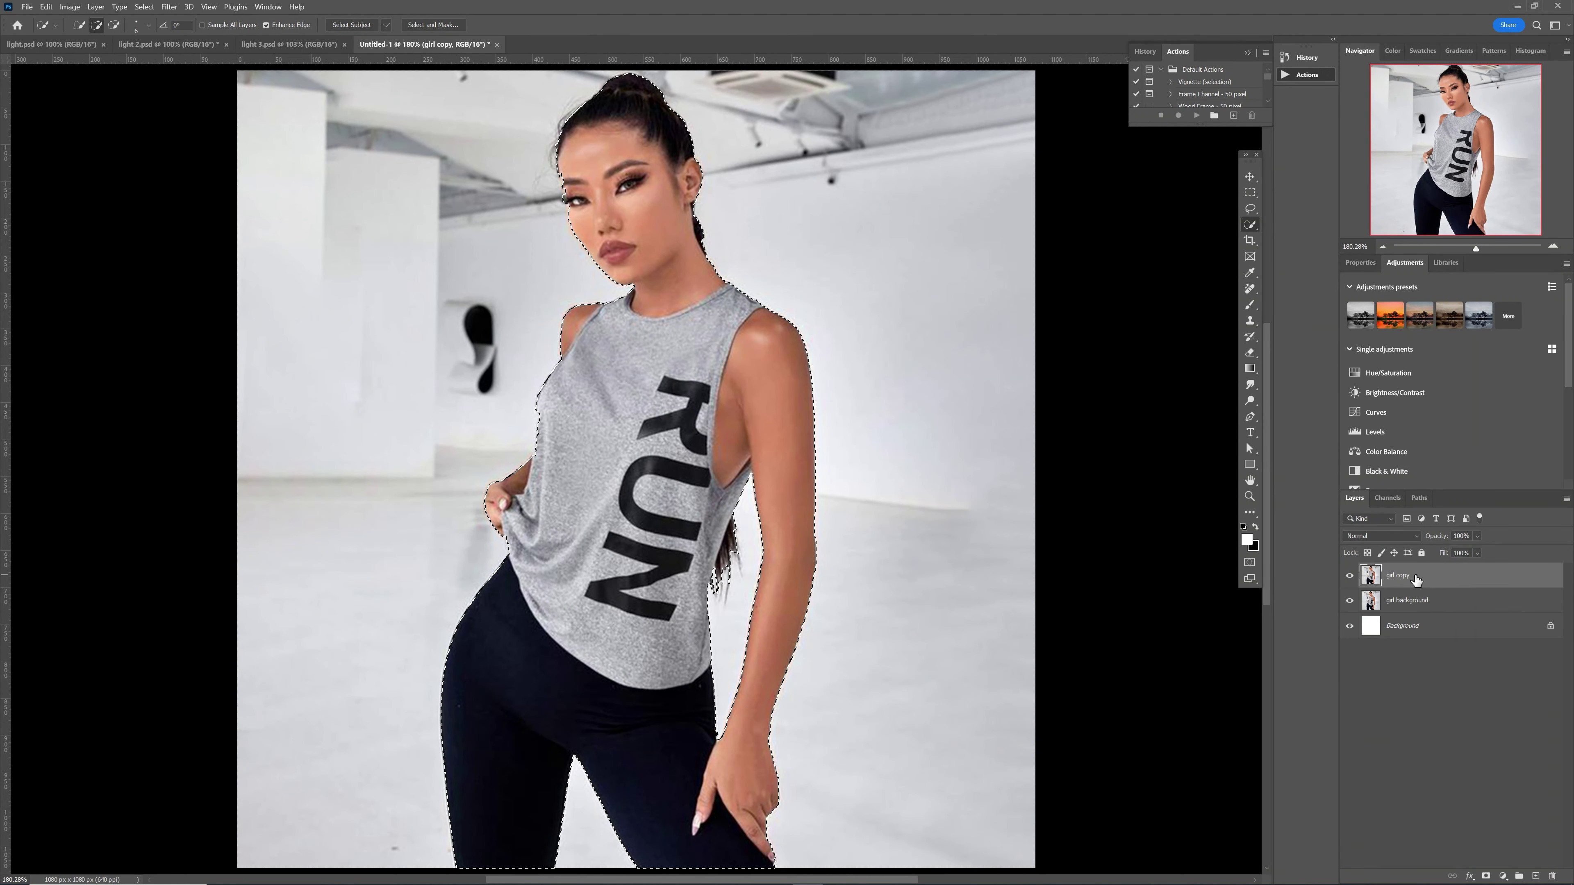
left_click(1487, 875)
left_click(1349, 600)
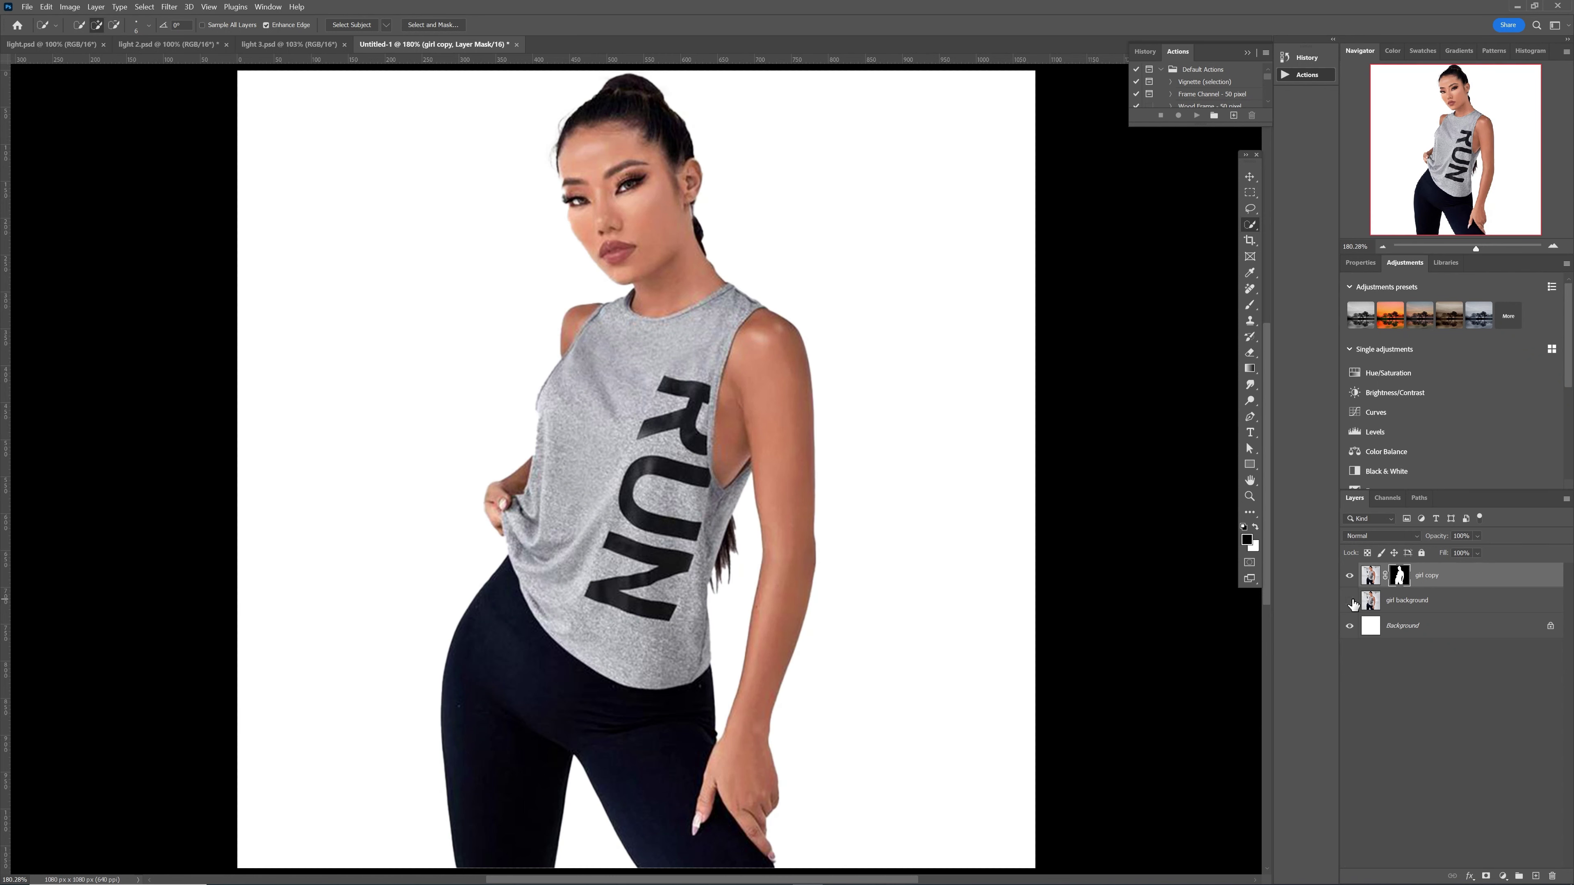
left_click(1351, 601)
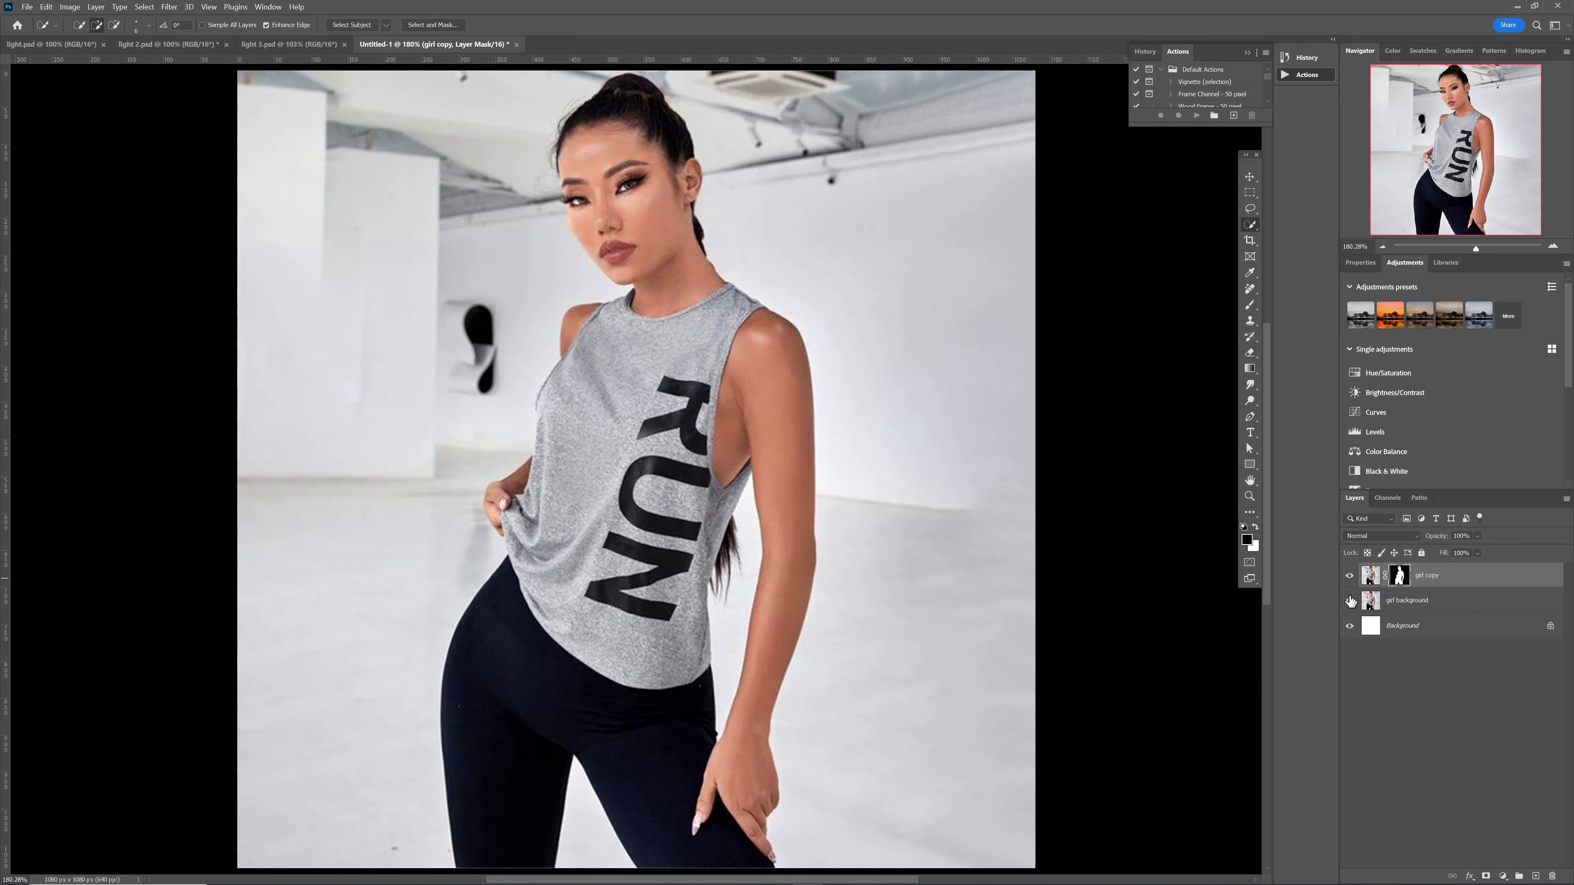
left_click(1350, 601)
left_click(1350, 601)
Add a Color Lookup adjustment clipped to the girl background layer, using the NightFromDay.CUBE 3D LUT
key("ctrl+1")
left_click(1444, 600)
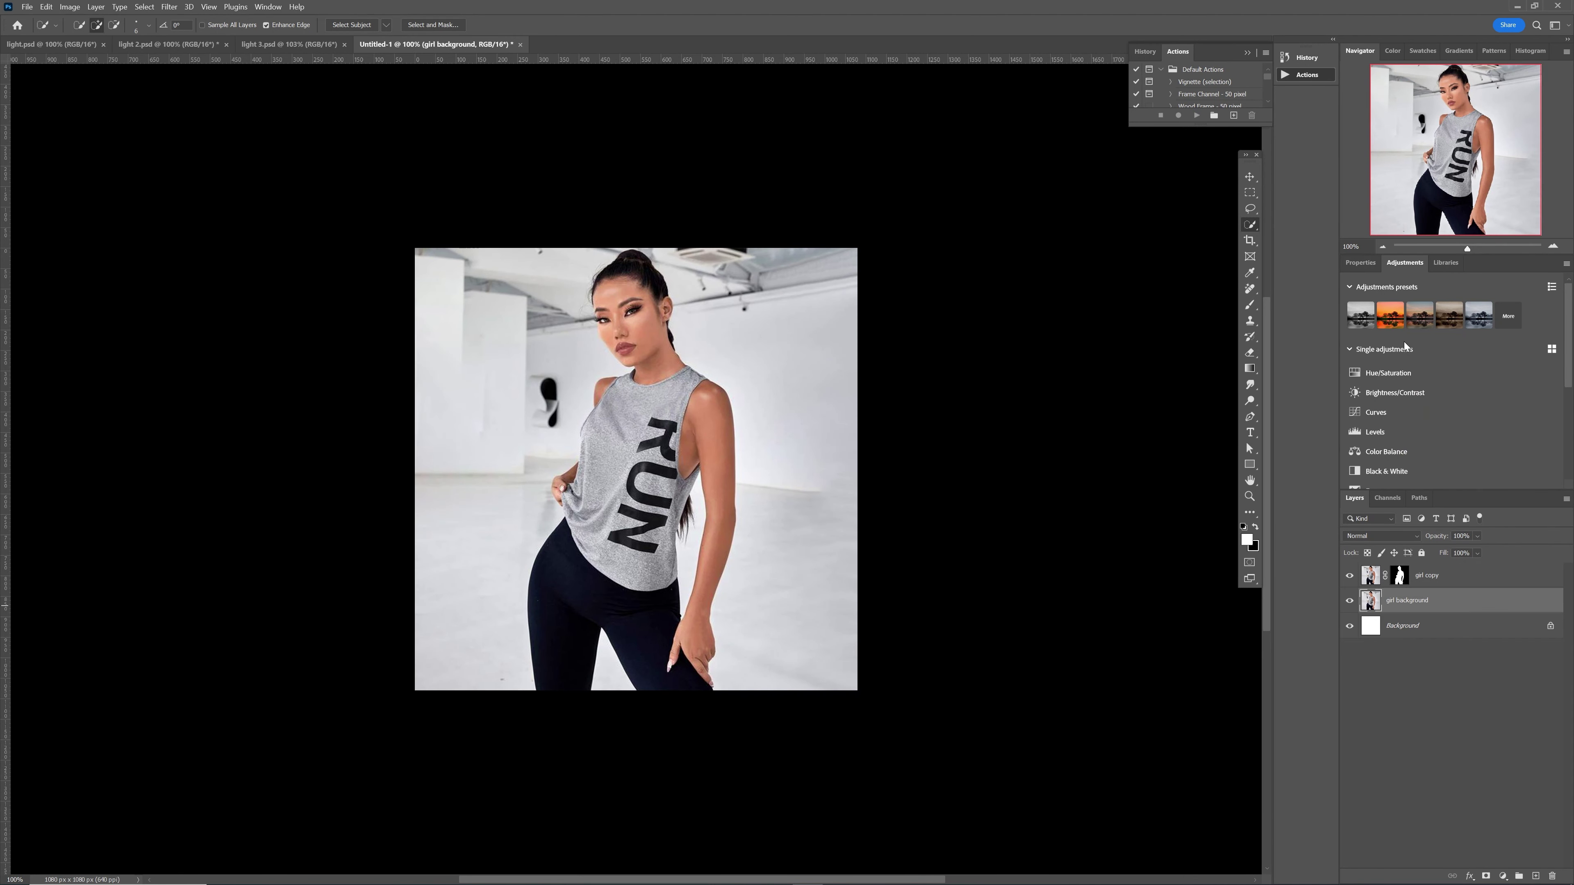
left_click(1504, 876)
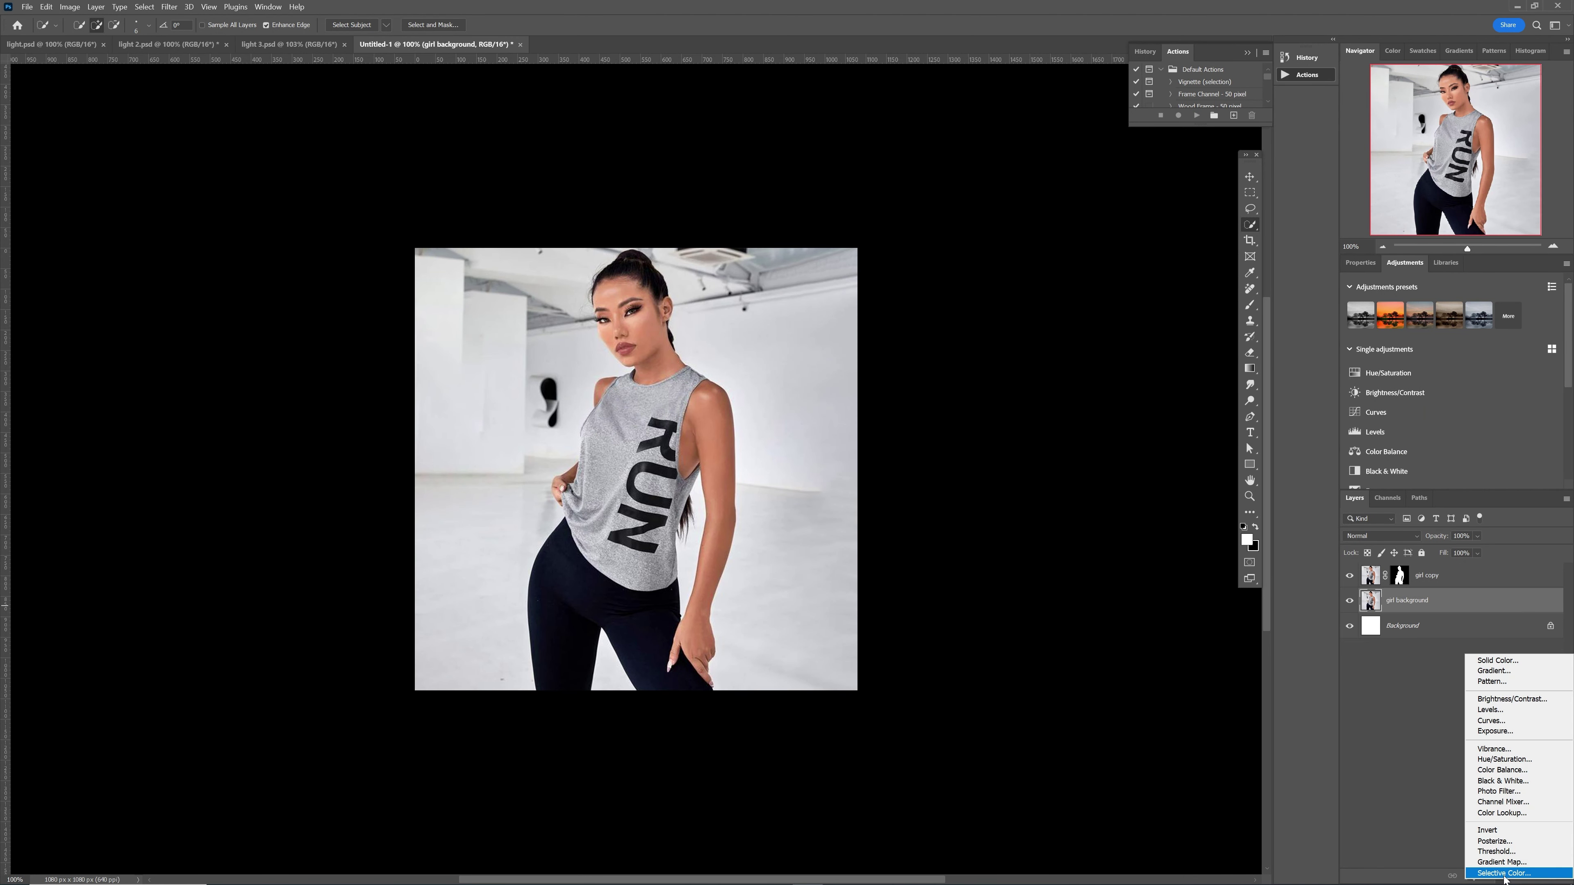
left_click(1503, 814)
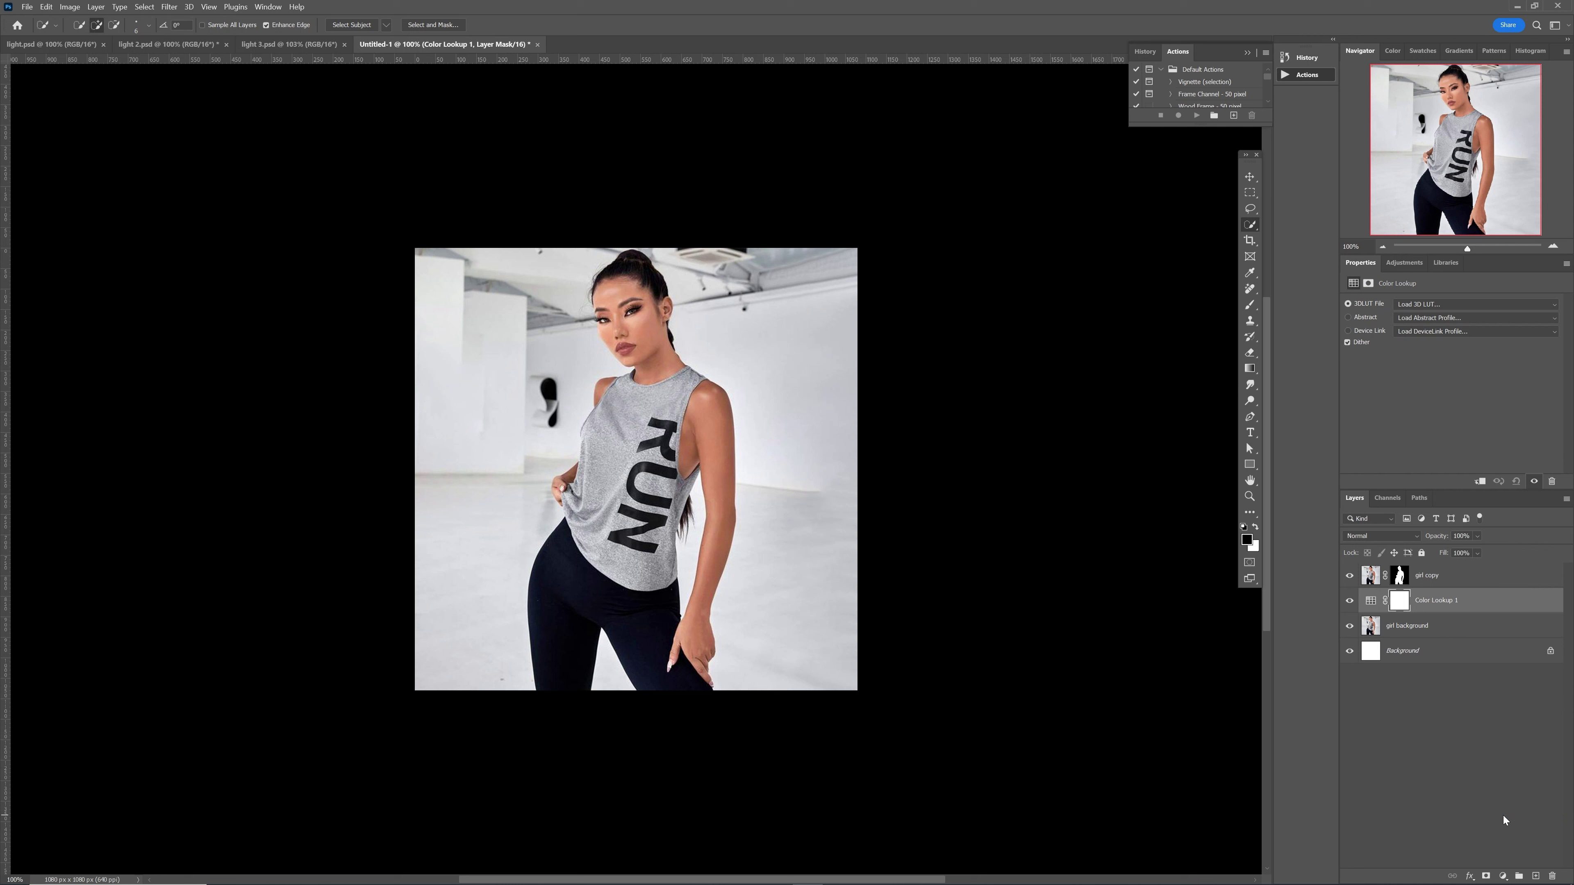
left_click(1478, 473)
left_click(1445, 304)
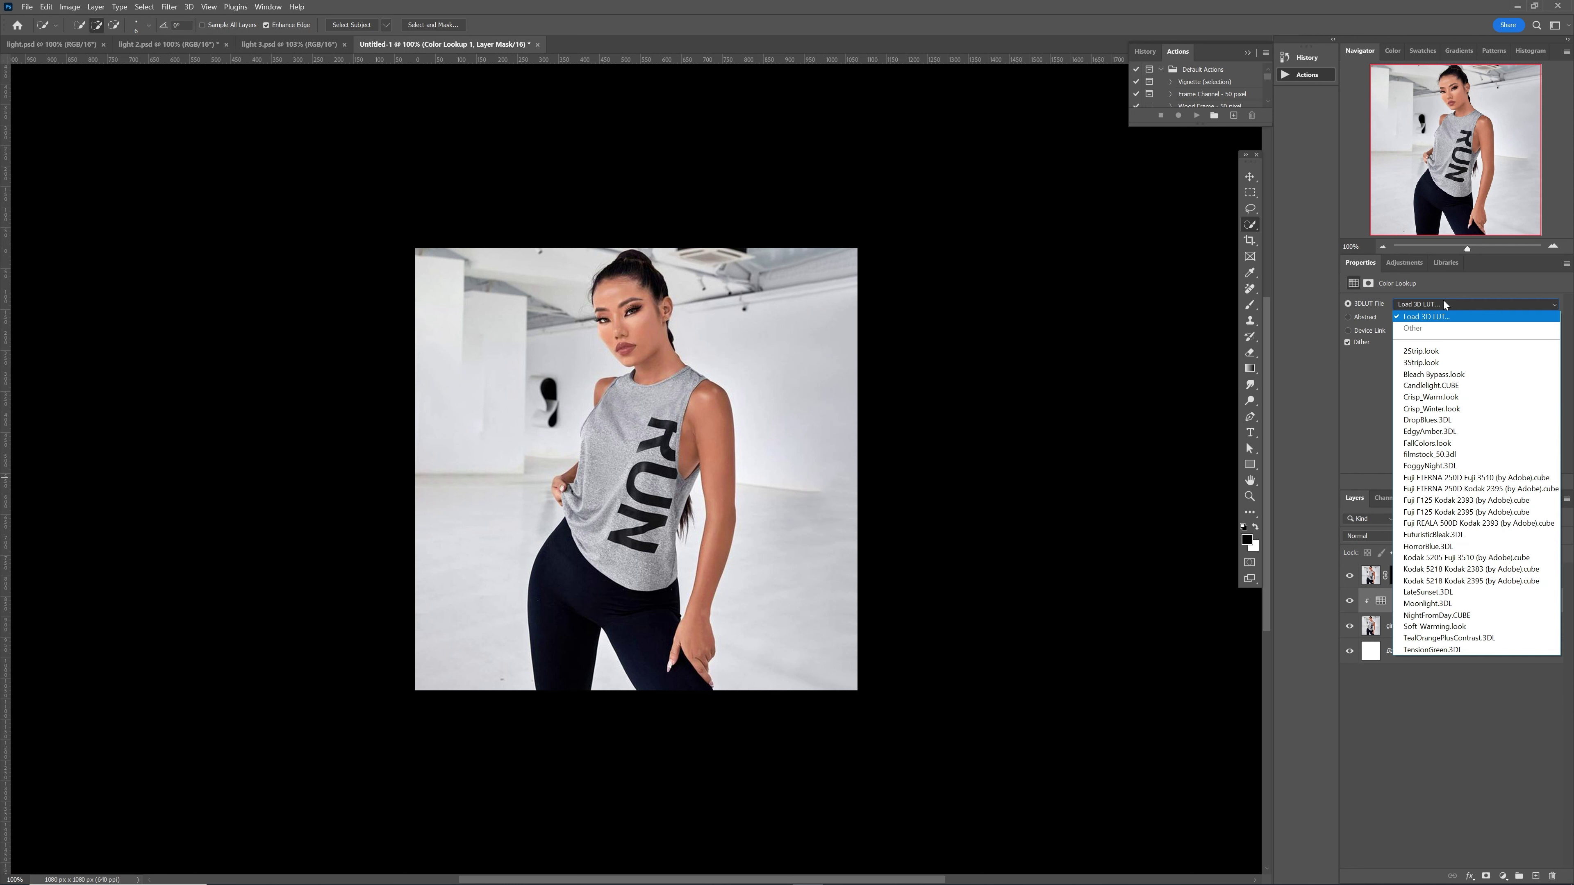
left_click(1454, 617)
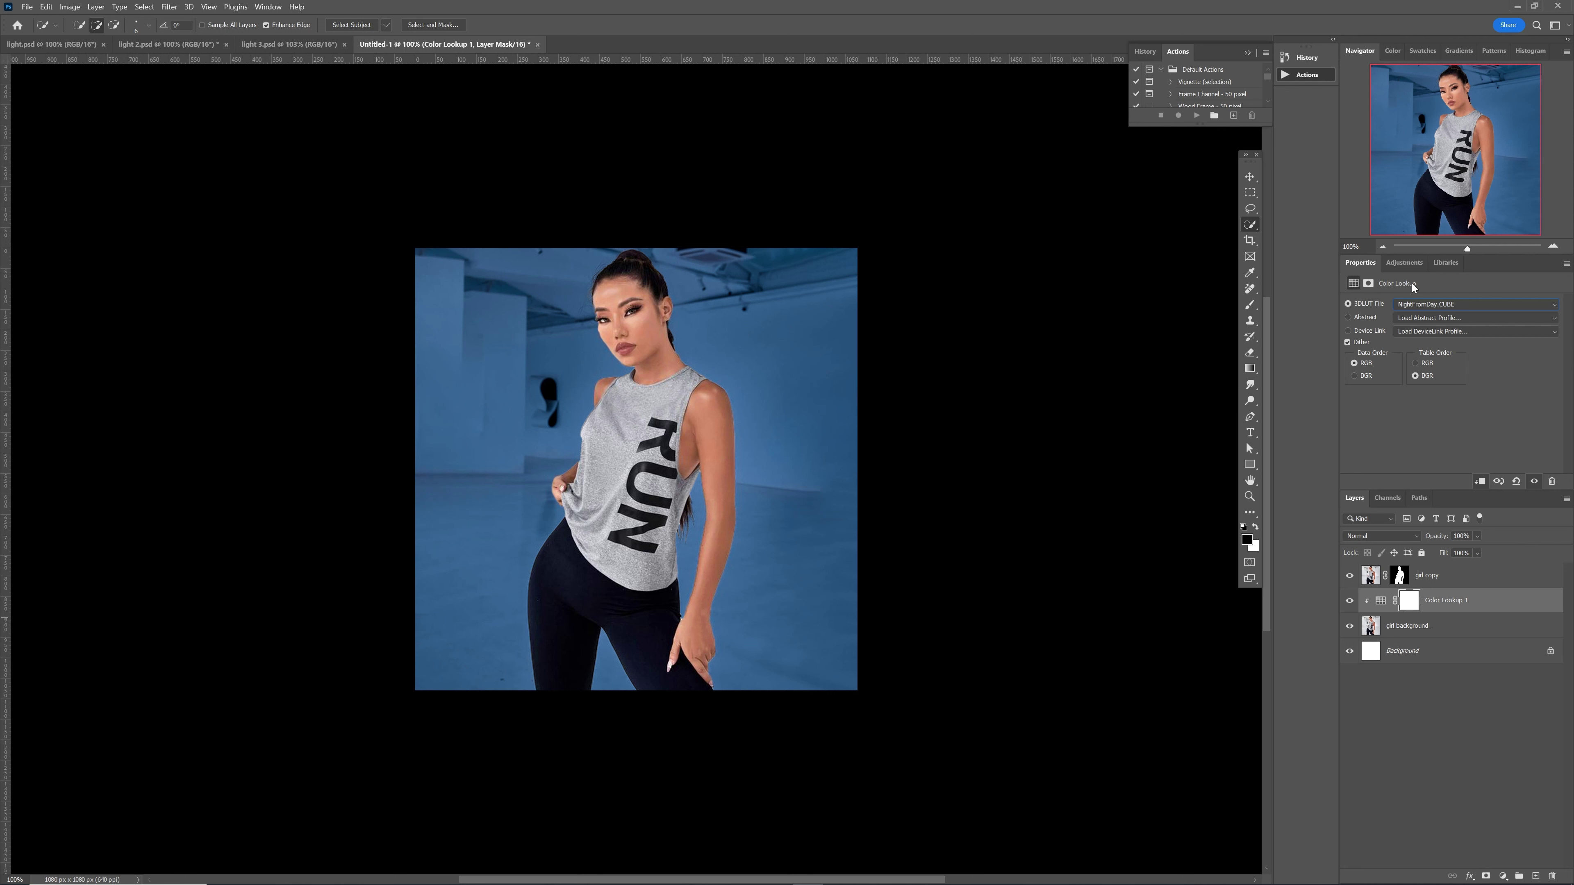
Add a clipped Levels adjustment over the background with input black 58, midtones 0.64 and output white 187
left_click(1404, 264)
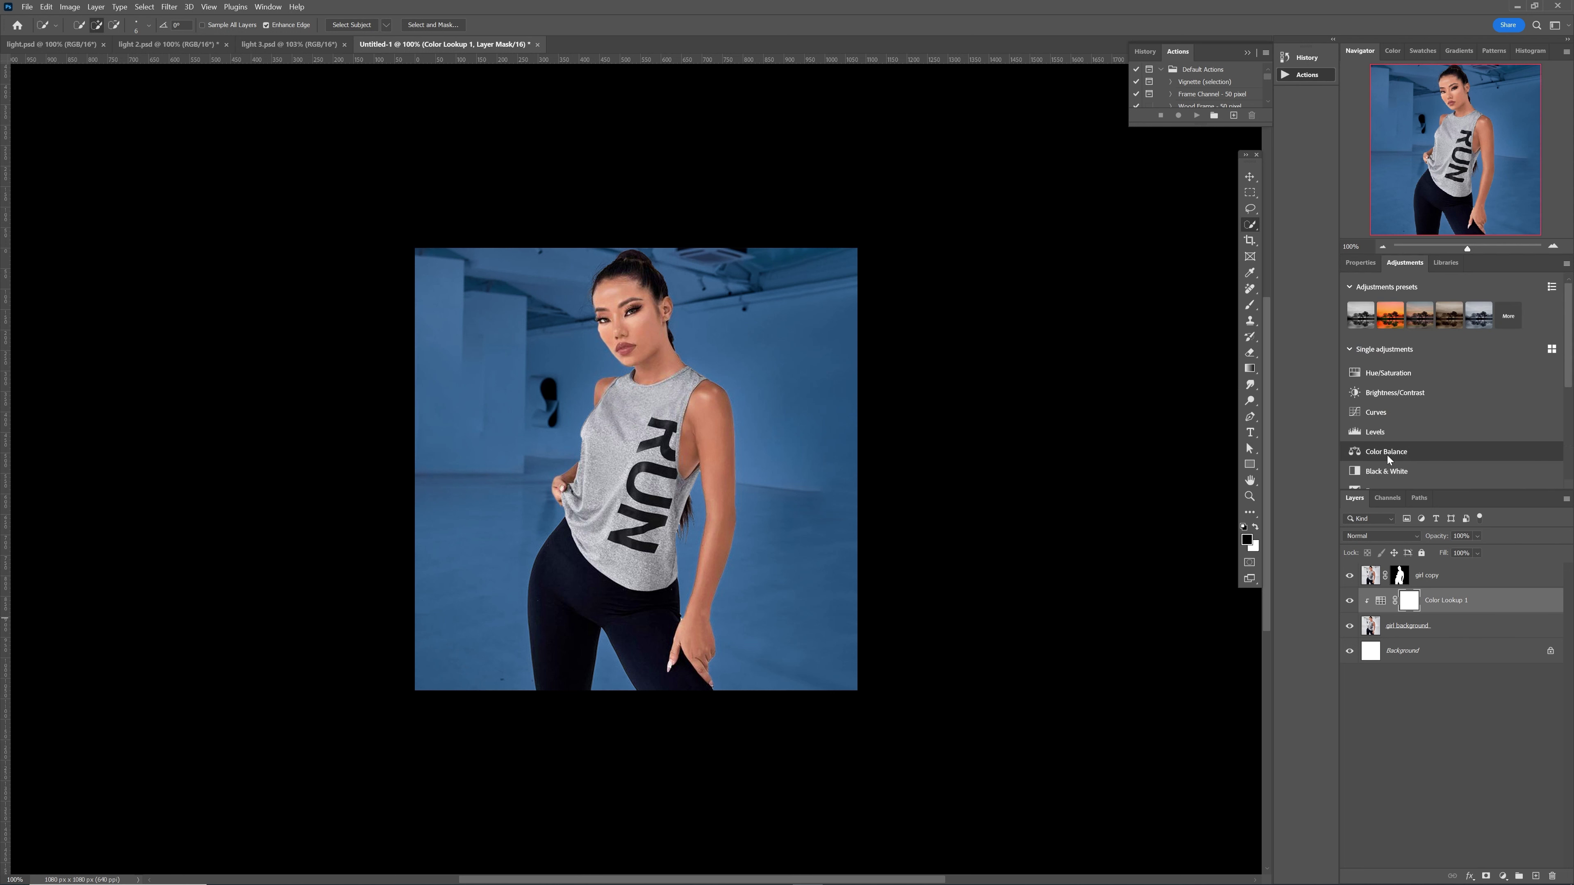
scroll(1385, 431, "down", 2)
left_click(1398, 371)
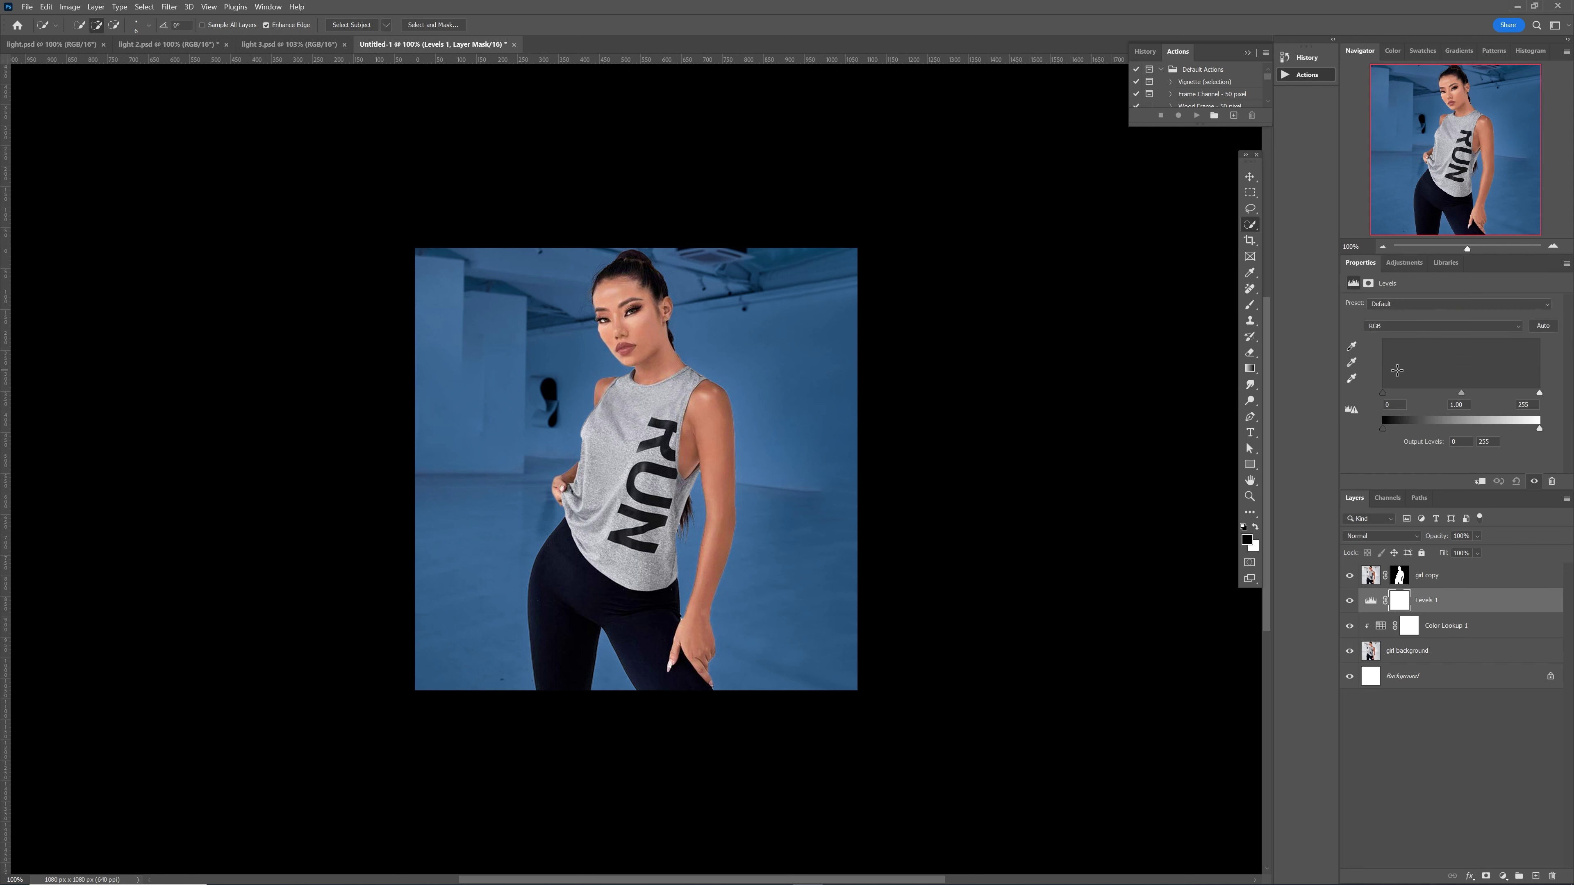
left_click(1480, 481)
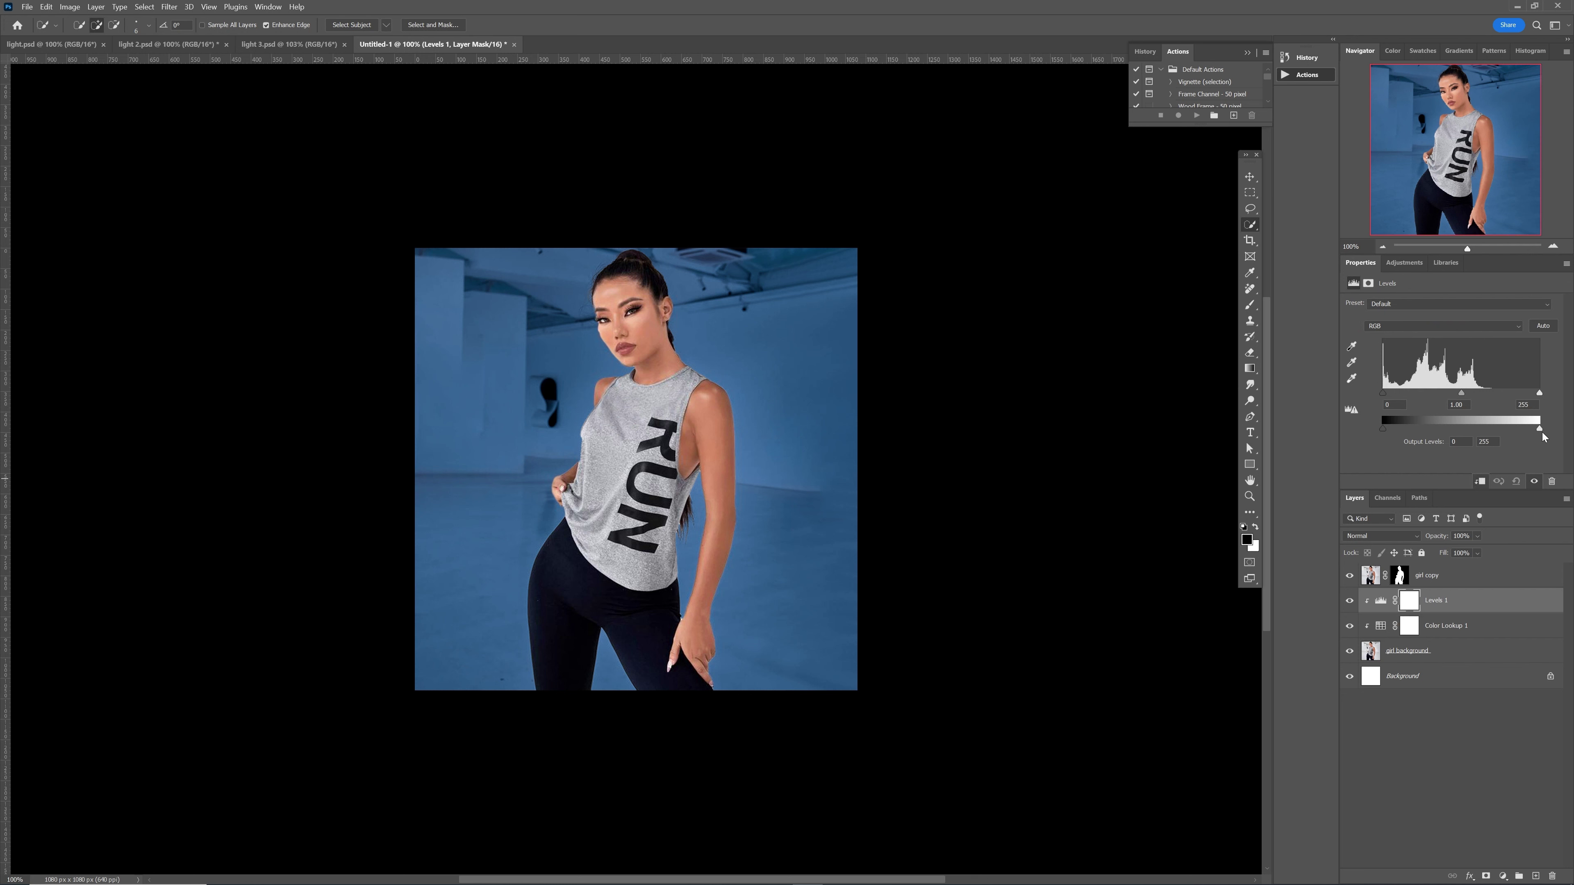
left_click_drag(1511, 429, 1502, 430)
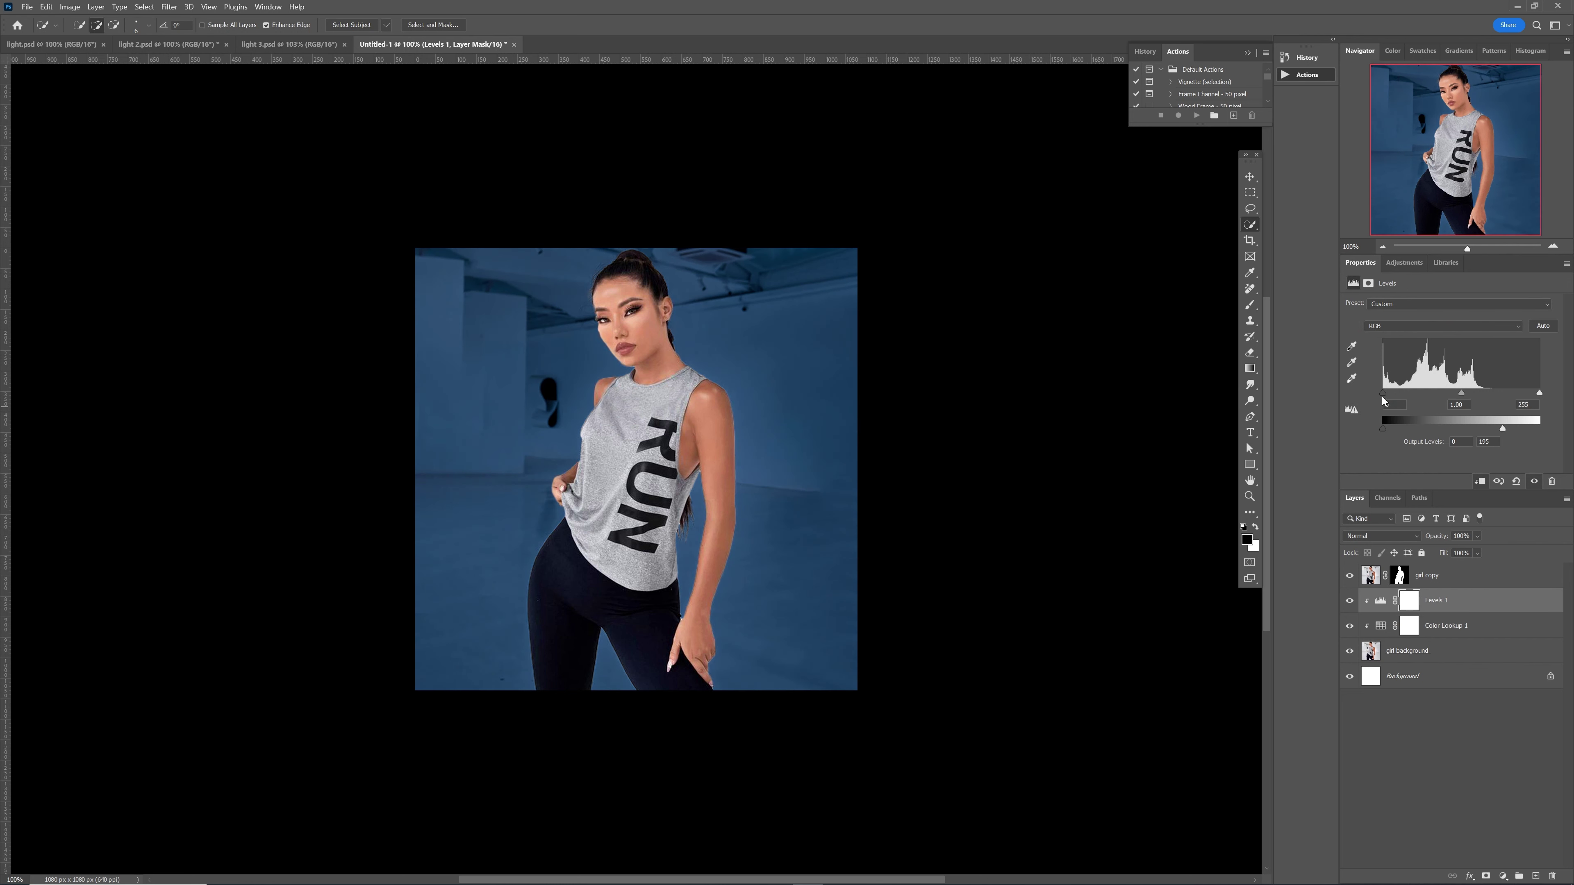
left_click_drag(1384, 396, 1494, 395)
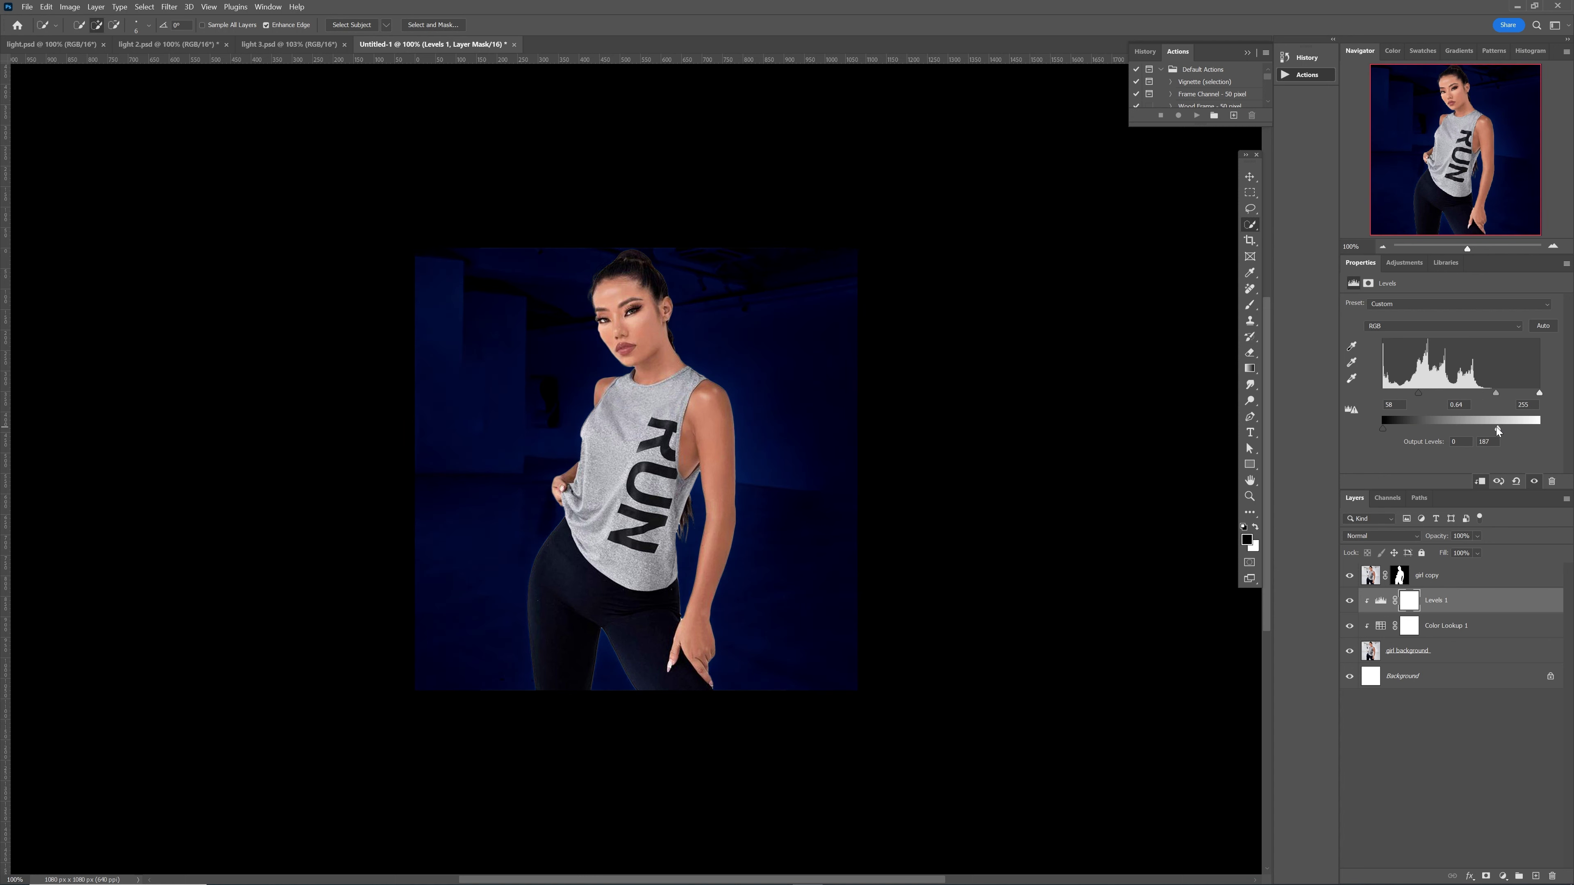
Add a Color Lookup adjustment with the Moonlight.3DL LUT above the girl copy layer and clip it to that layer
left_click(1457, 576)
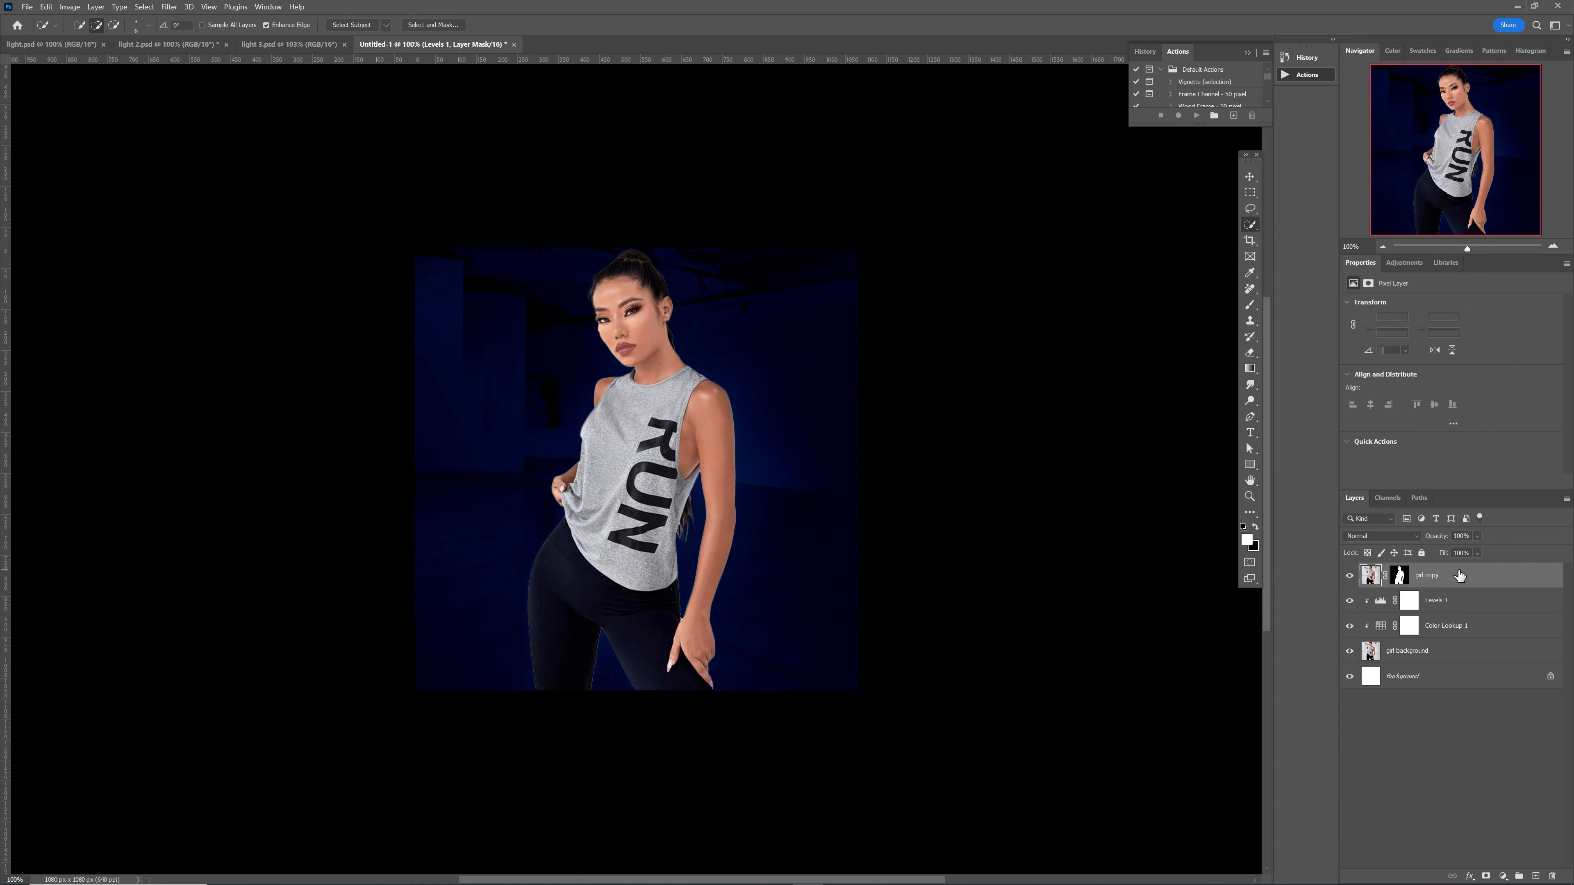
left_click(1502, 875)
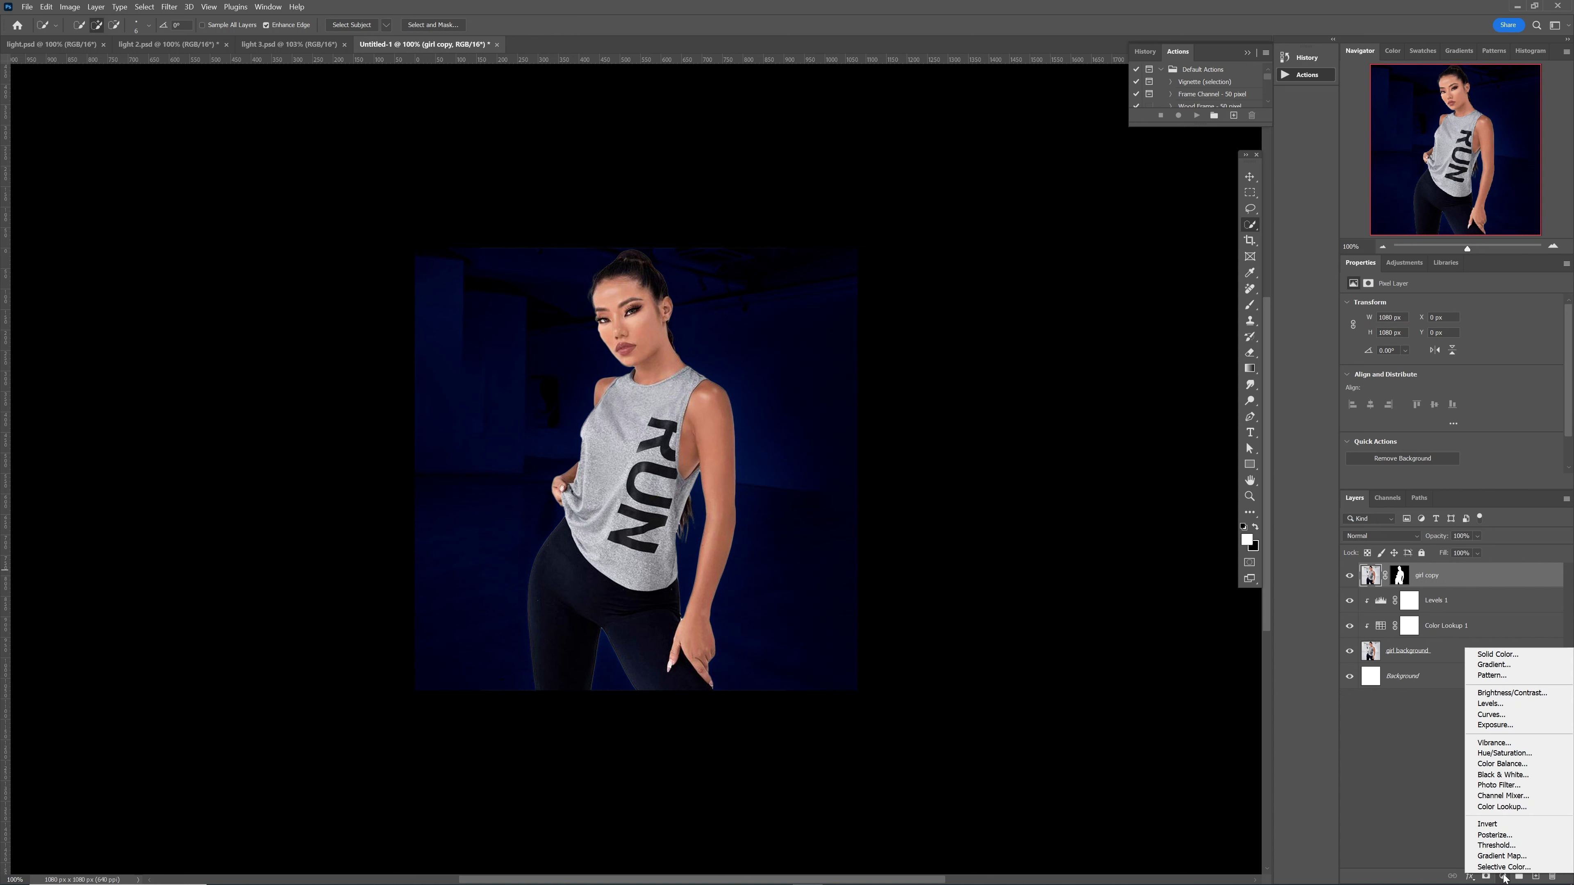
left_click(1503, 810)
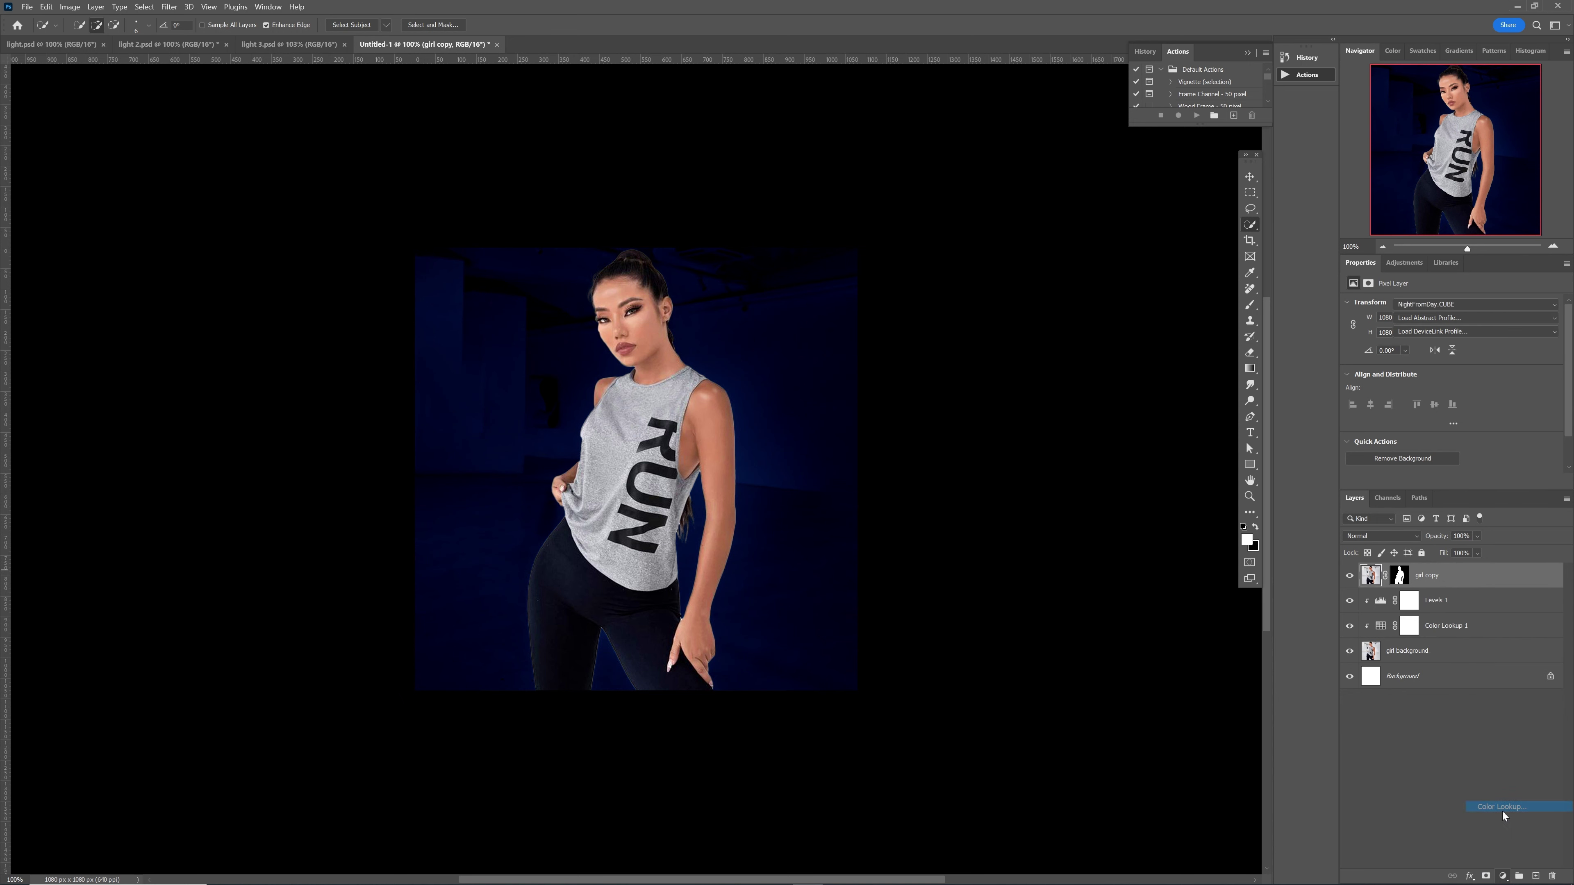
left_click(1441, 305)
left_click(1439, 605)
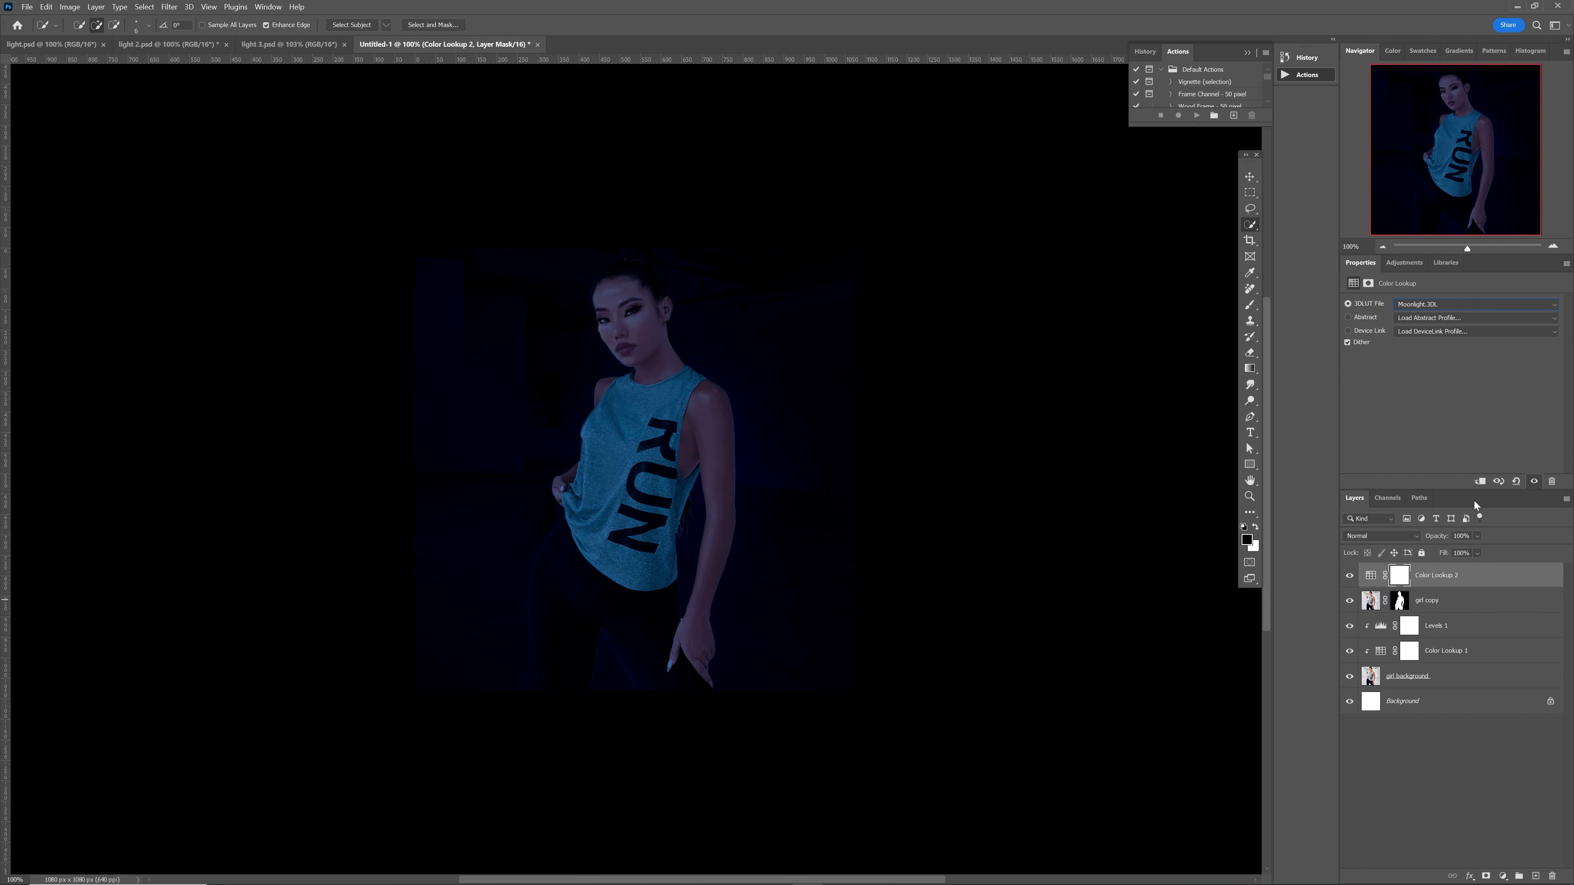
key("ctrl+alt+g")
left_click(1485, 589)
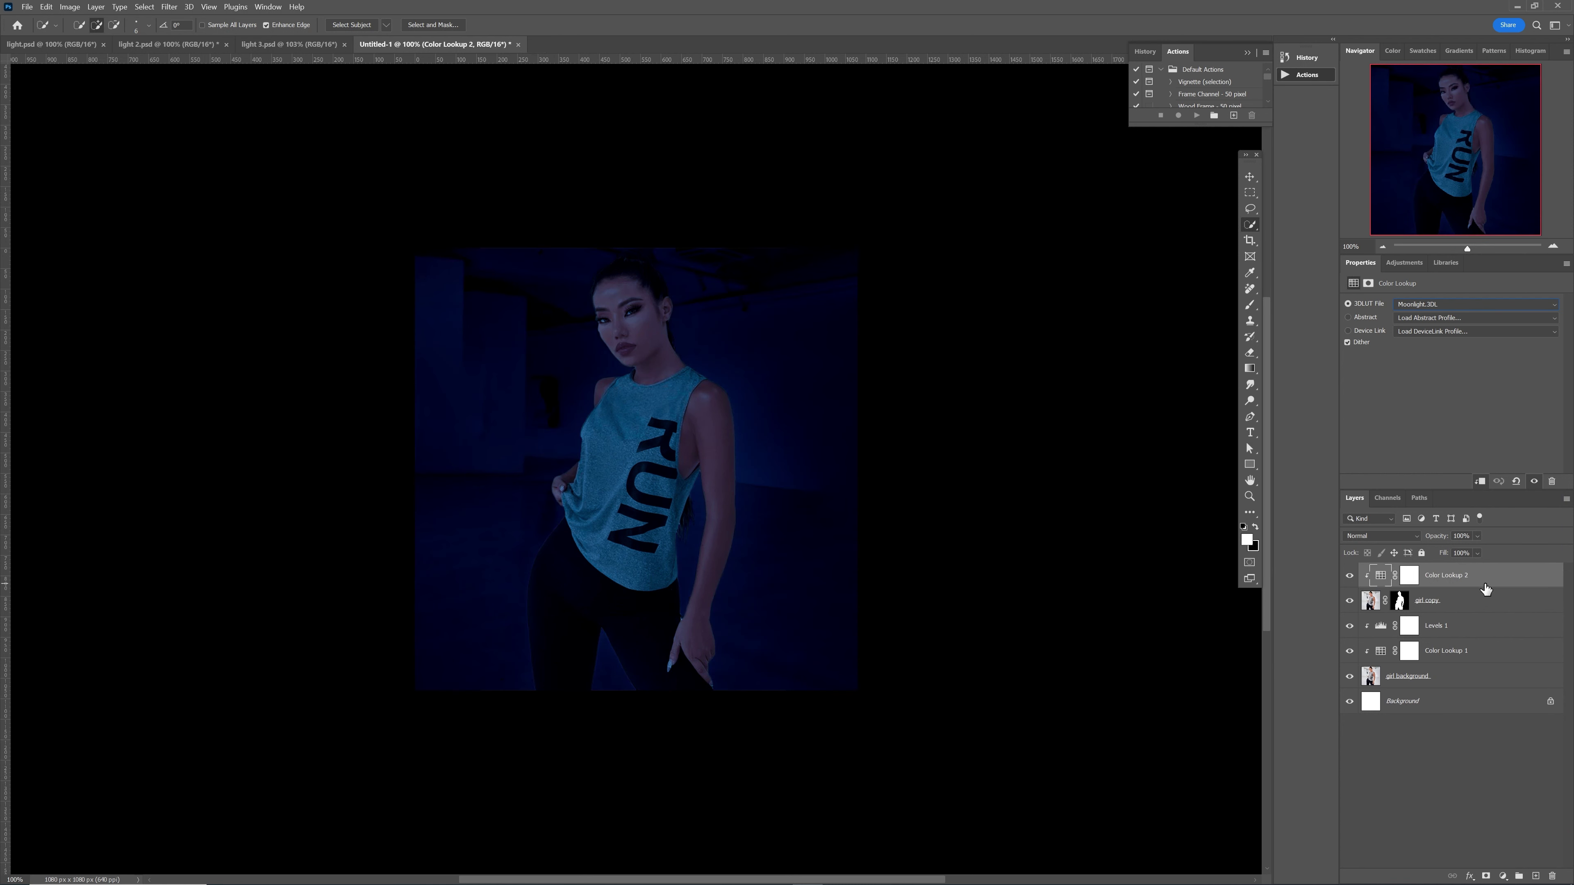
left_click(1474, 608)
left_click(1493, 577)
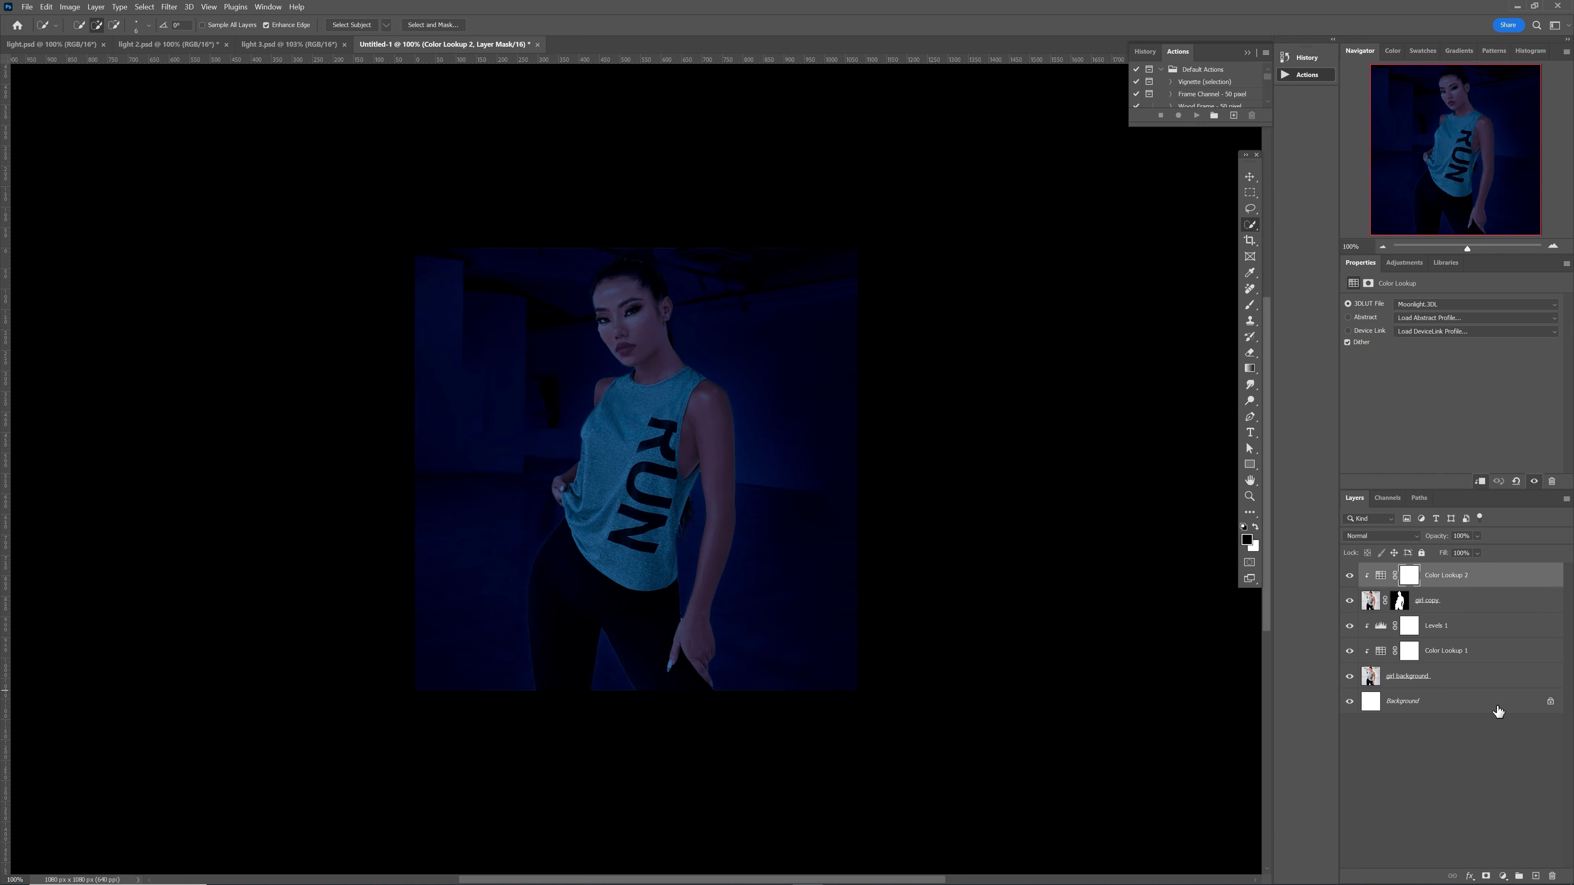
Add a new empty layer clipped above the Moonlight color lookup and enable an Outer Glow effect on it
left_click(1535, 874)
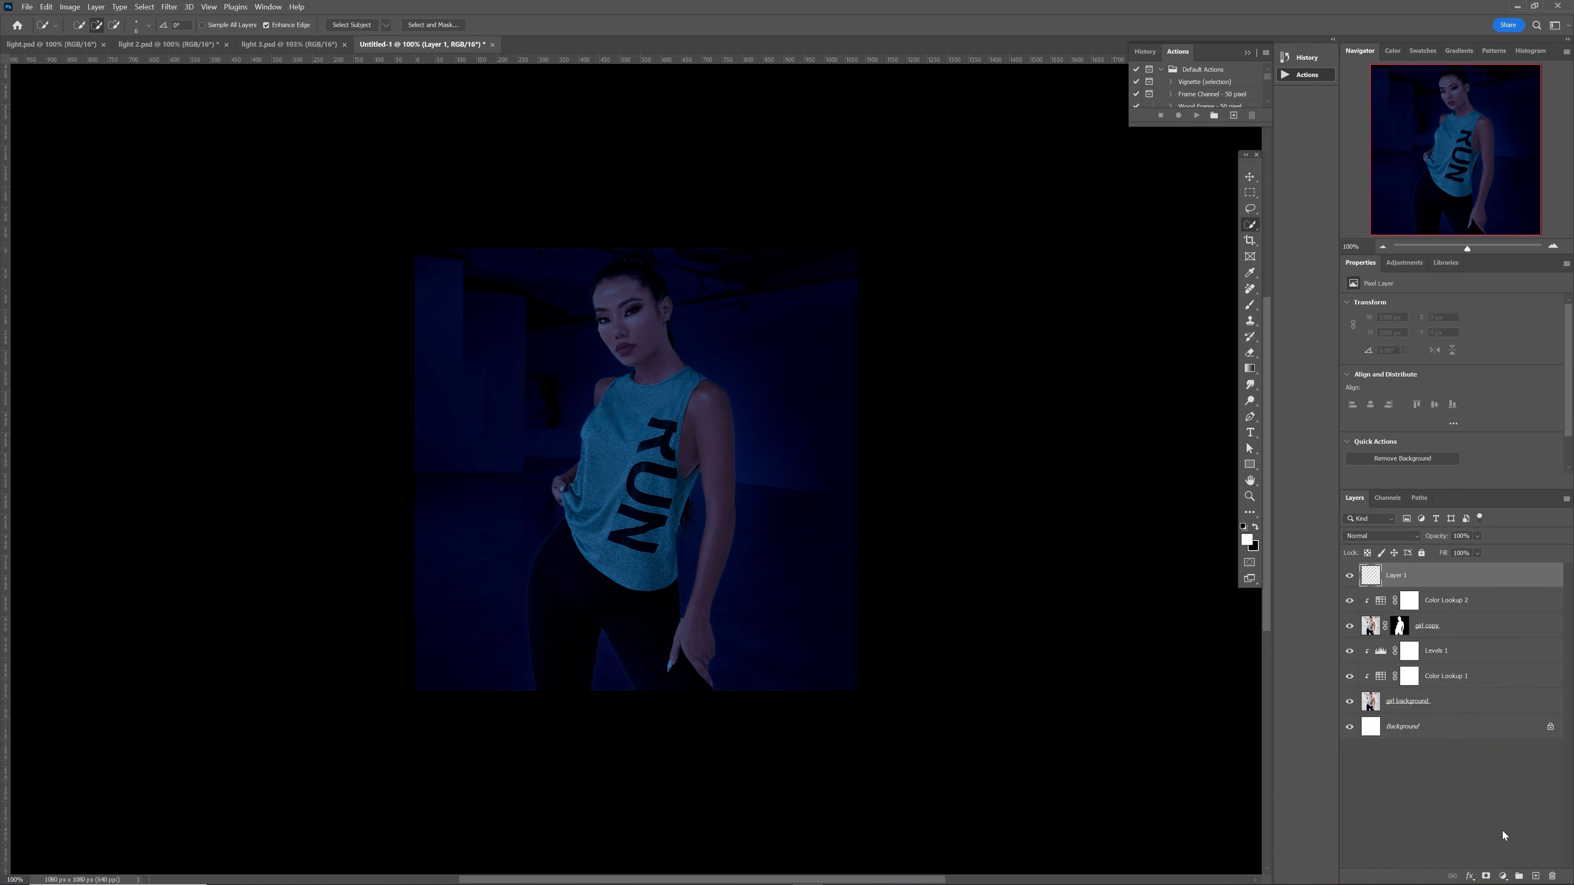
left_click(1466, 588, "alt")
double_click(1385, 580)
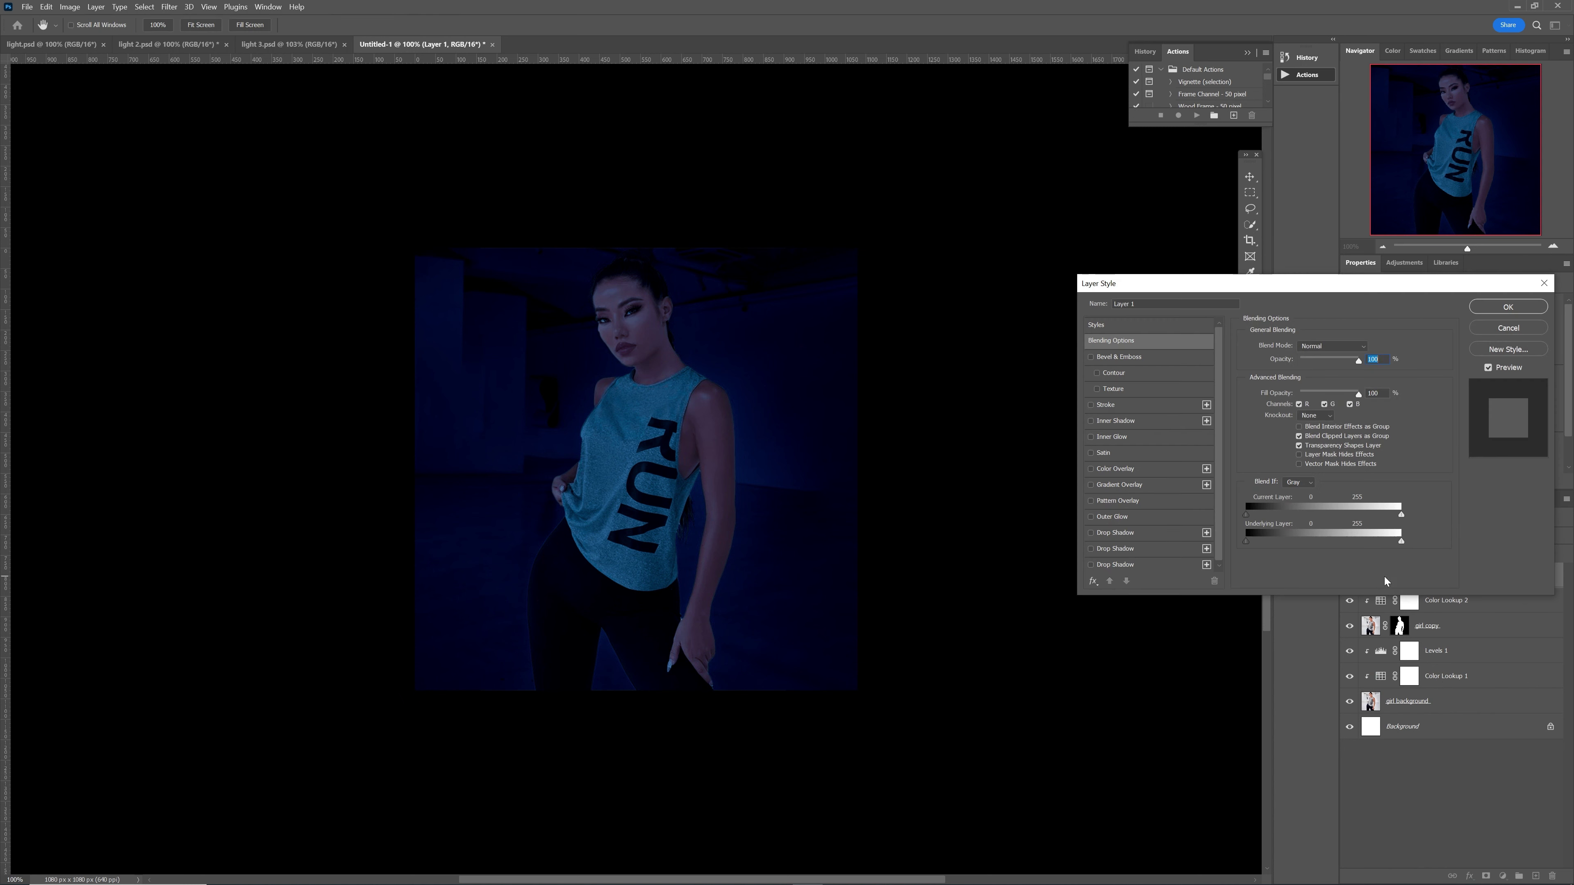
left_click(1092, 519)
left_click(1135, 519)
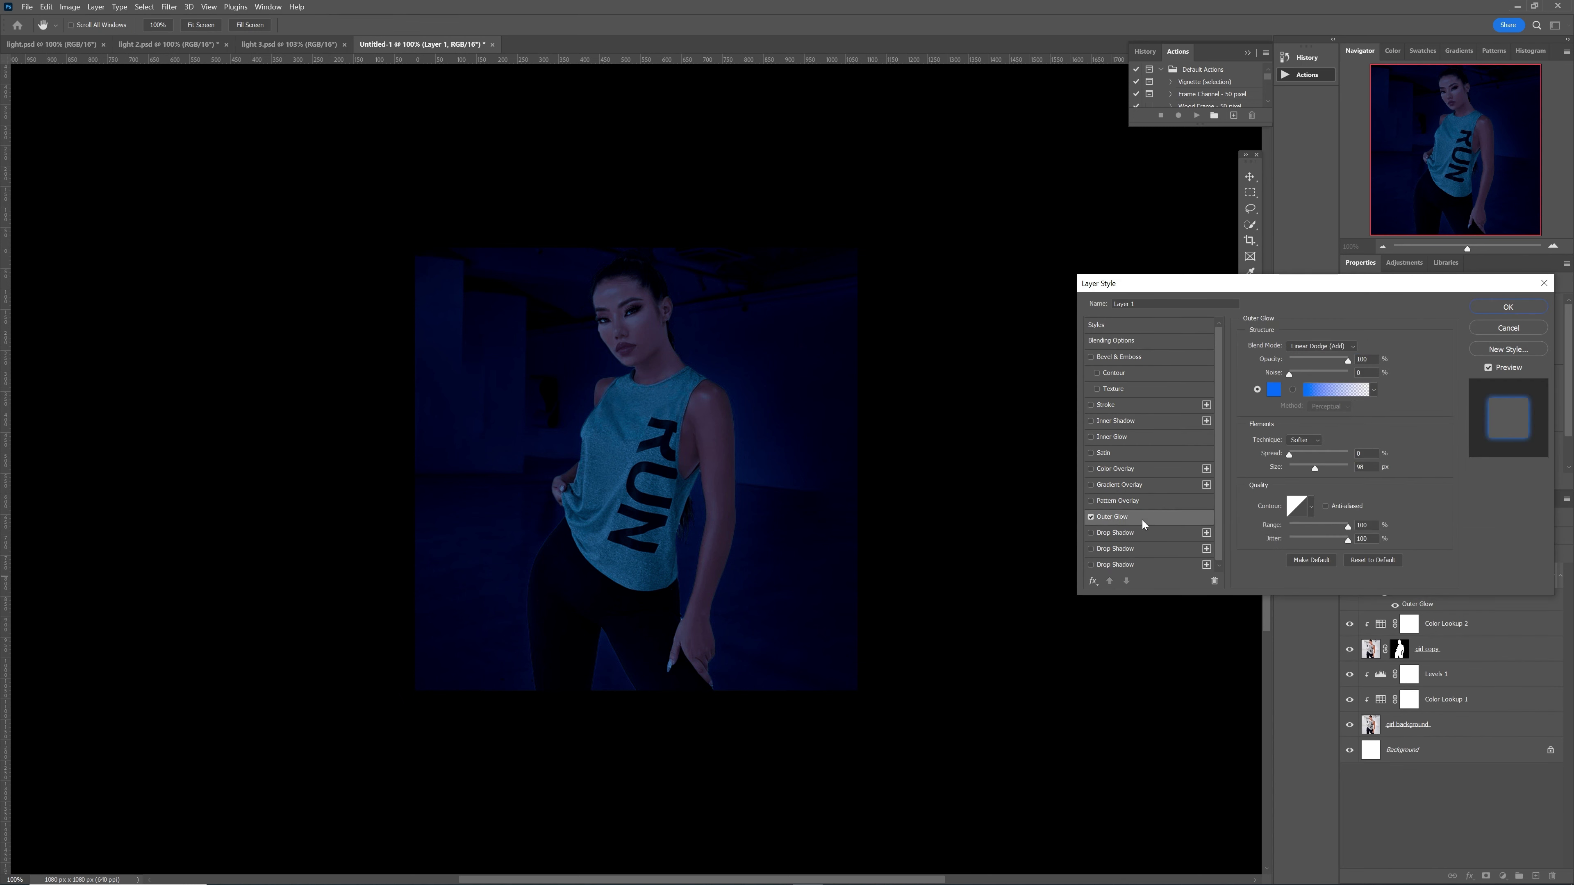
Set Layer 1's Outer Glow to cyan with Linear Dodge (Add) blending and a size of about 221 px, and apply it
left_click(1274, 390)
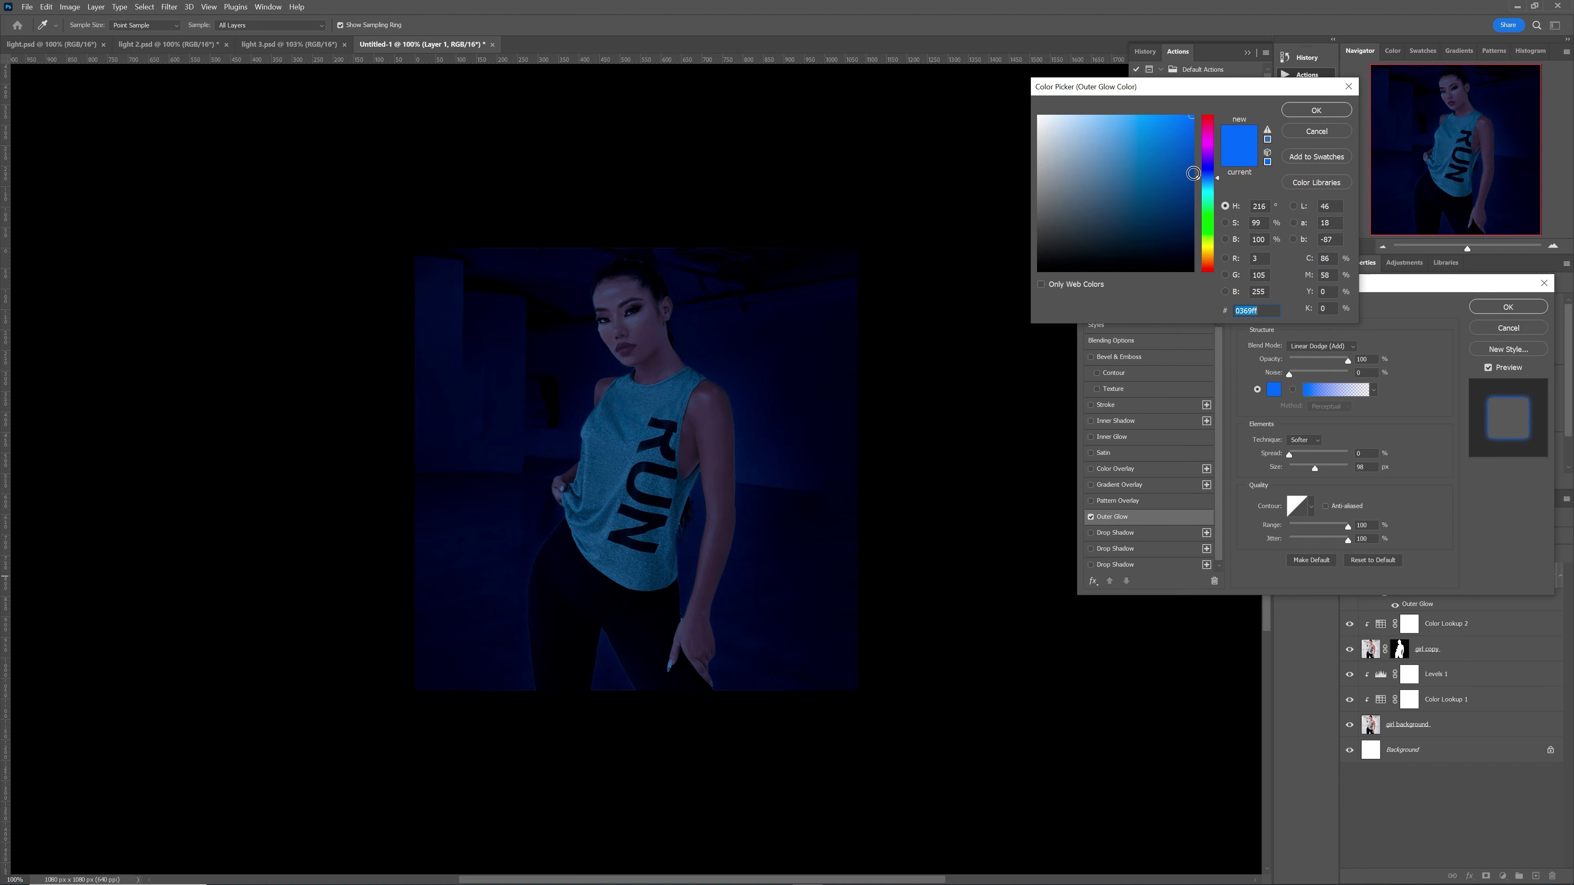
left_click_drag(1198, 177, 1197, 186)
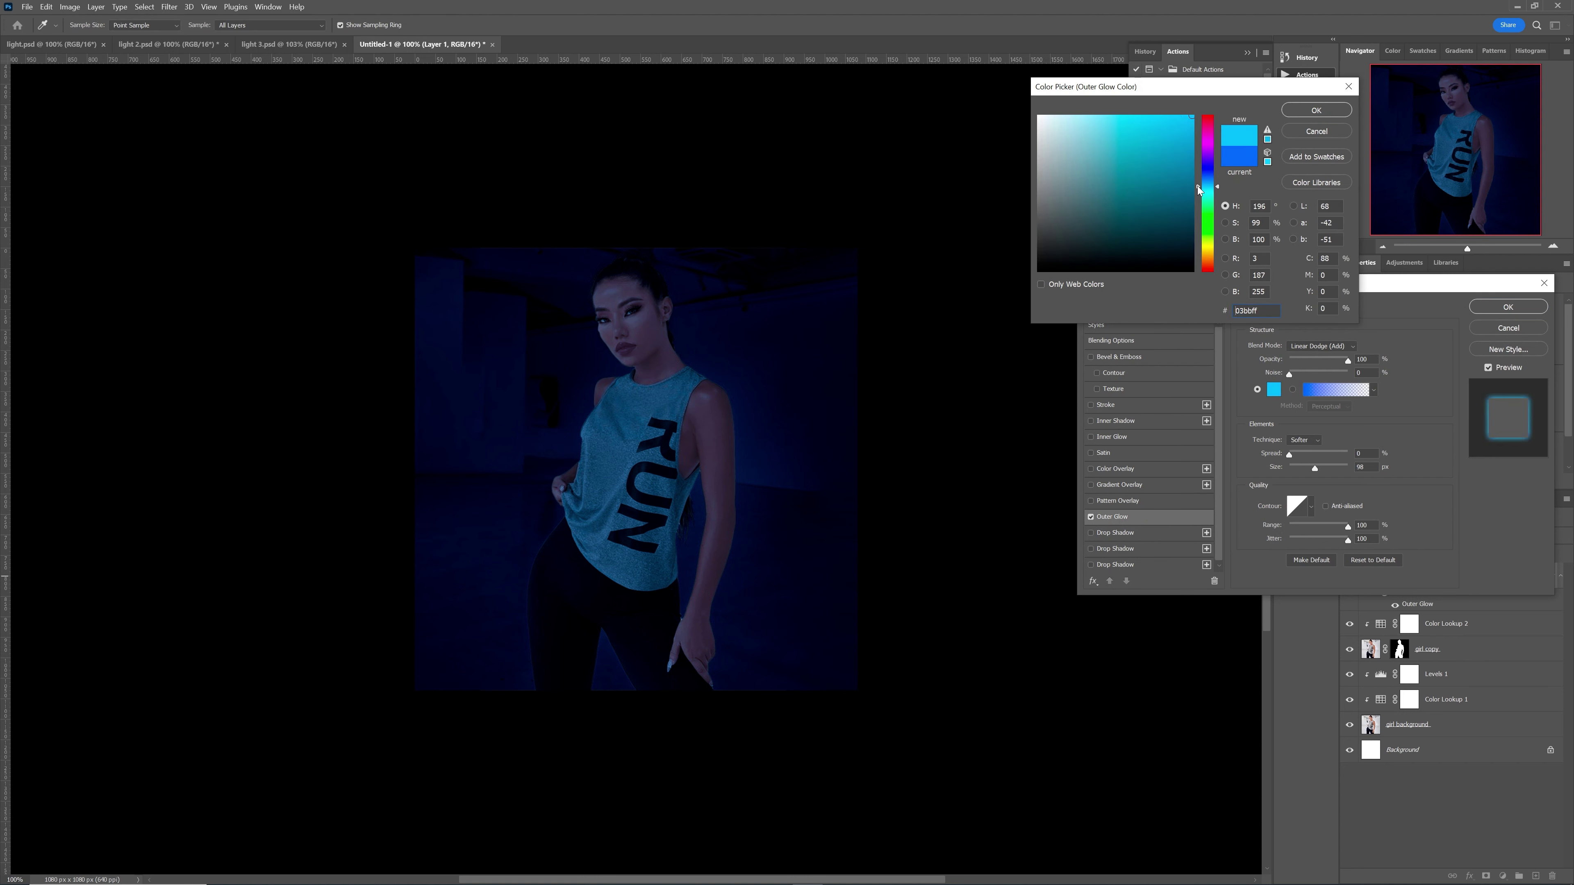
left_click(1319, 110)
left_click(1354, 347)
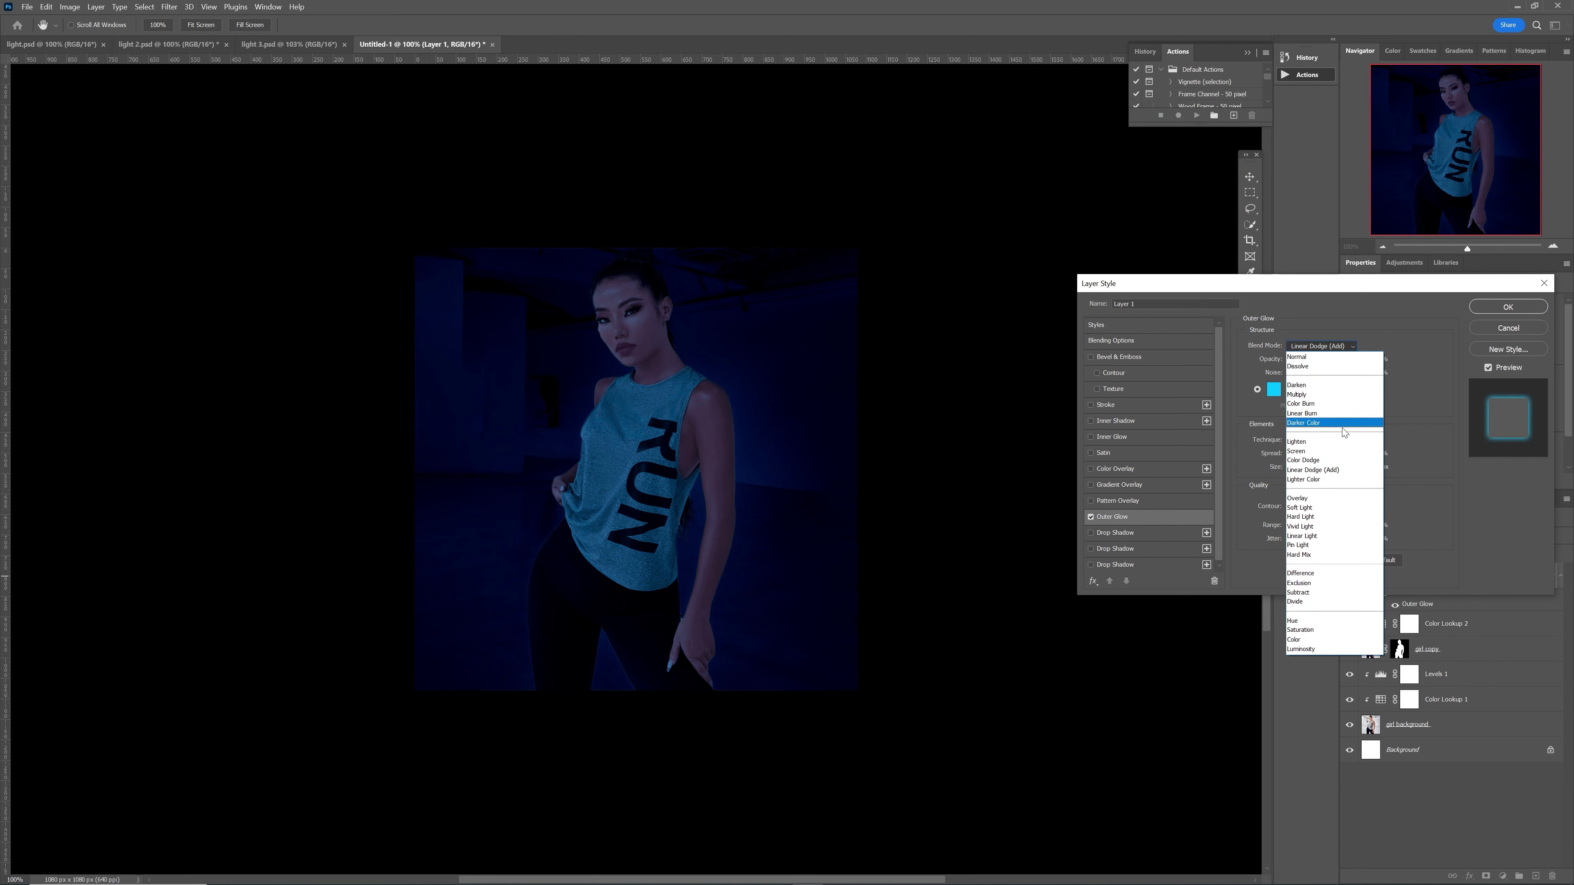
left_click(1341, 470)
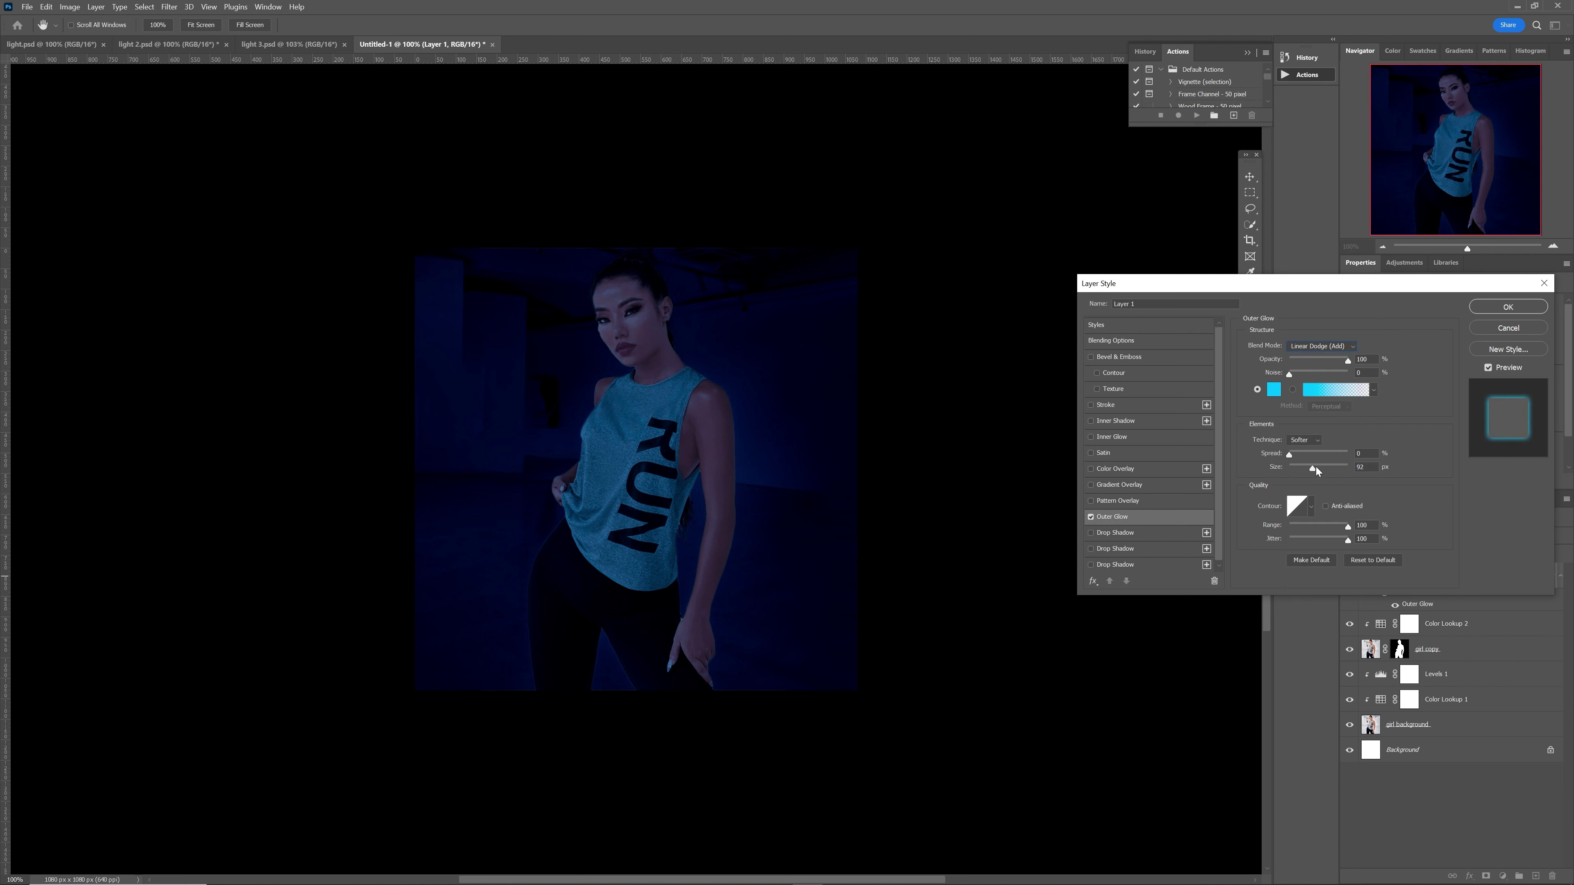
left_click_drag(1317, 467, 1331, 467)
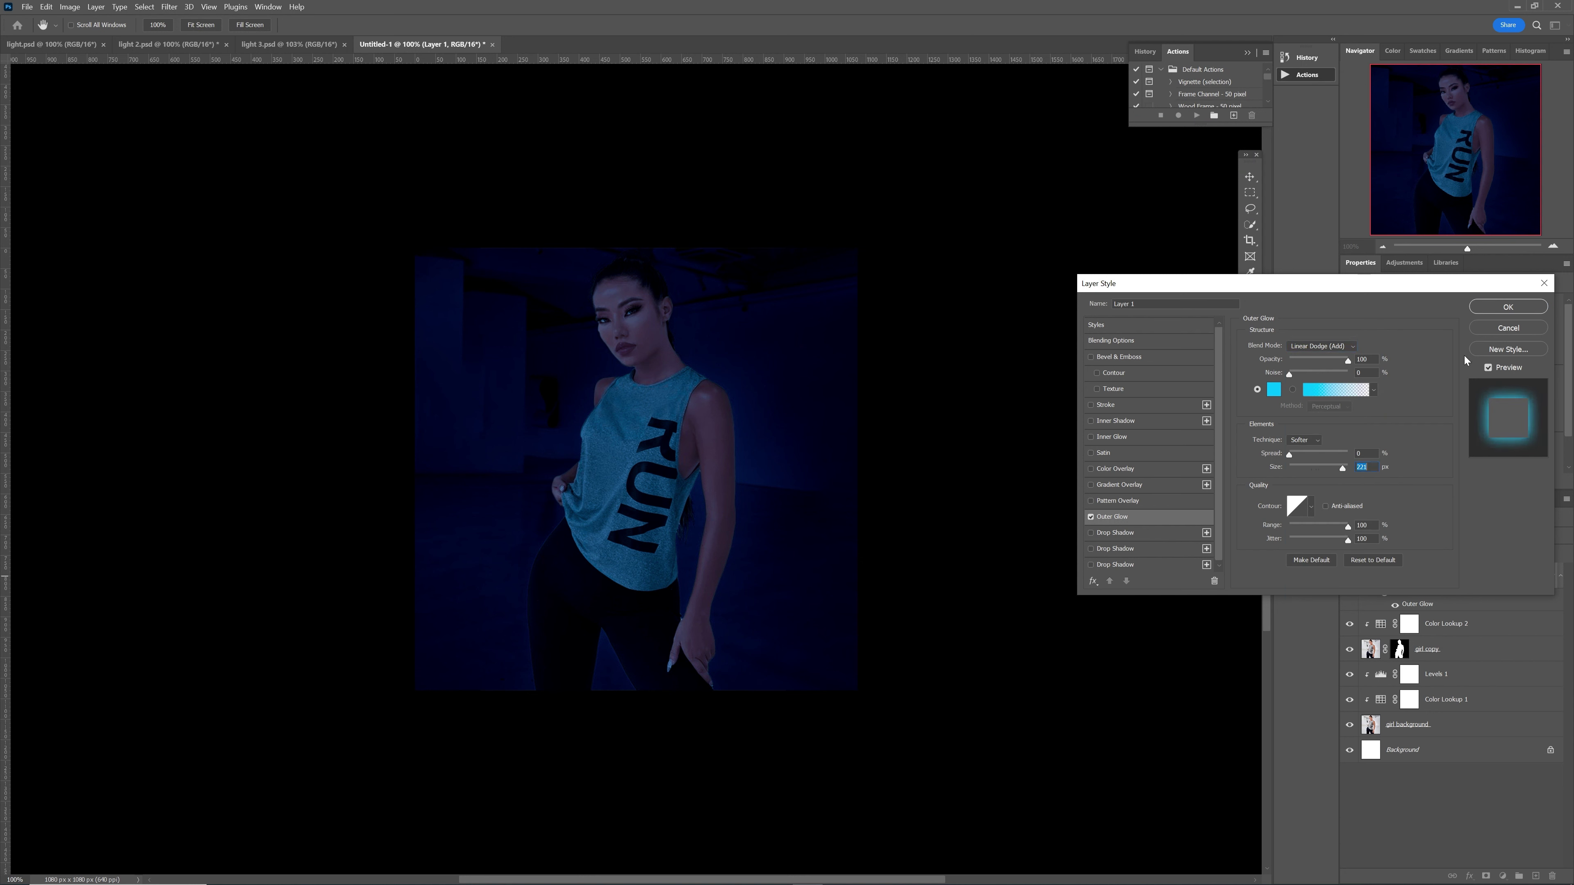
left_click(1500, 305)
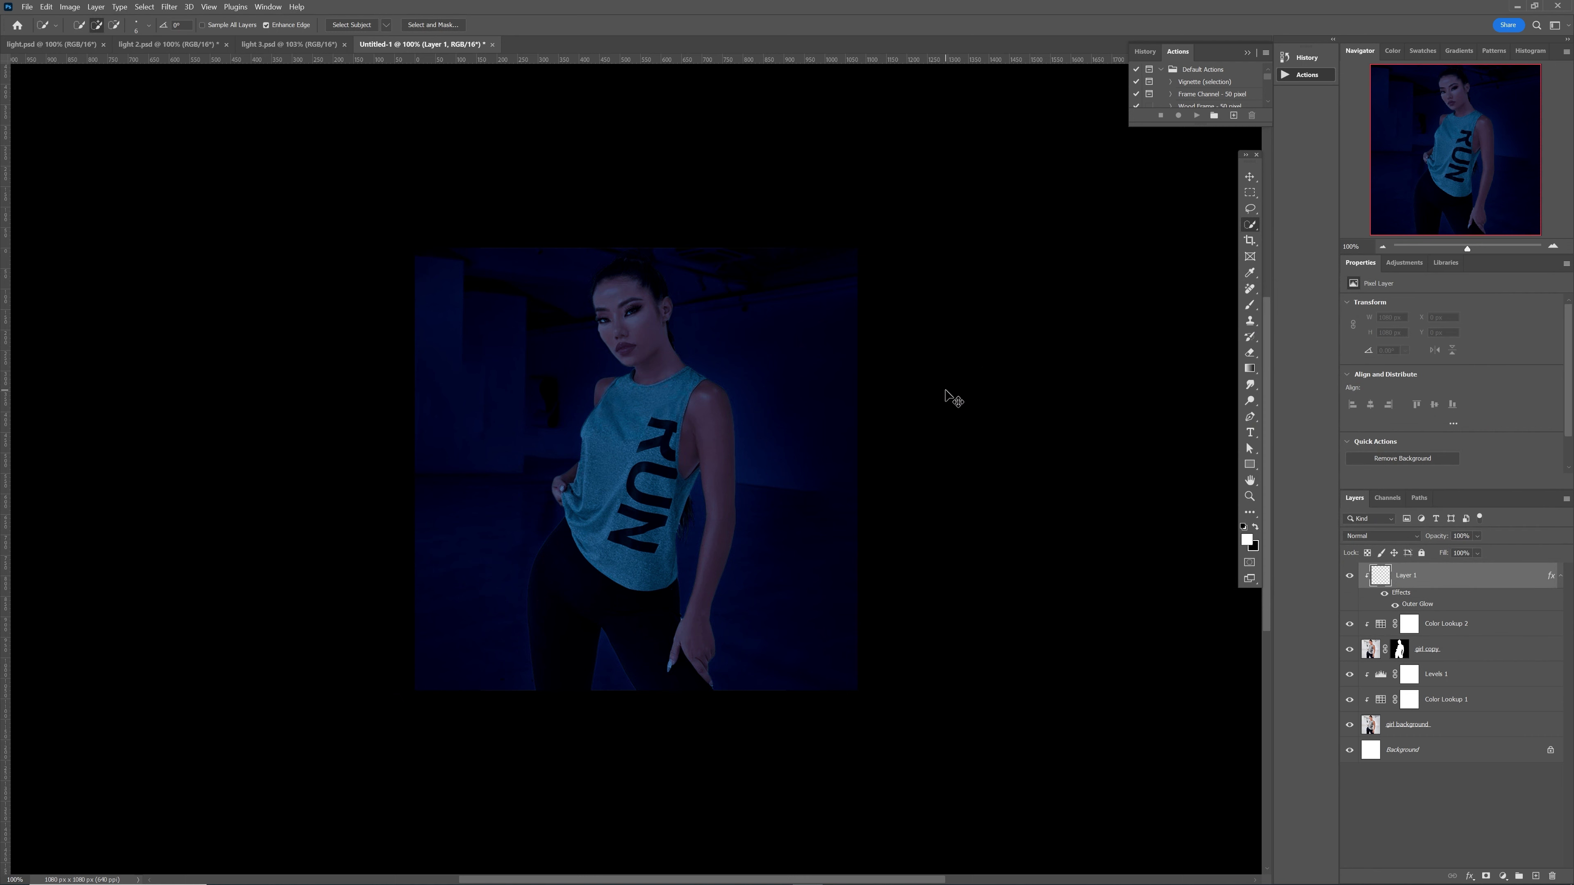
Prepare a thin white Brush with 100% opacity and 100% flow for painting on the woman's shirt
key("ctrl+0")
key("z")
left_click_drag(896, 398, 907, 405)
key("b")
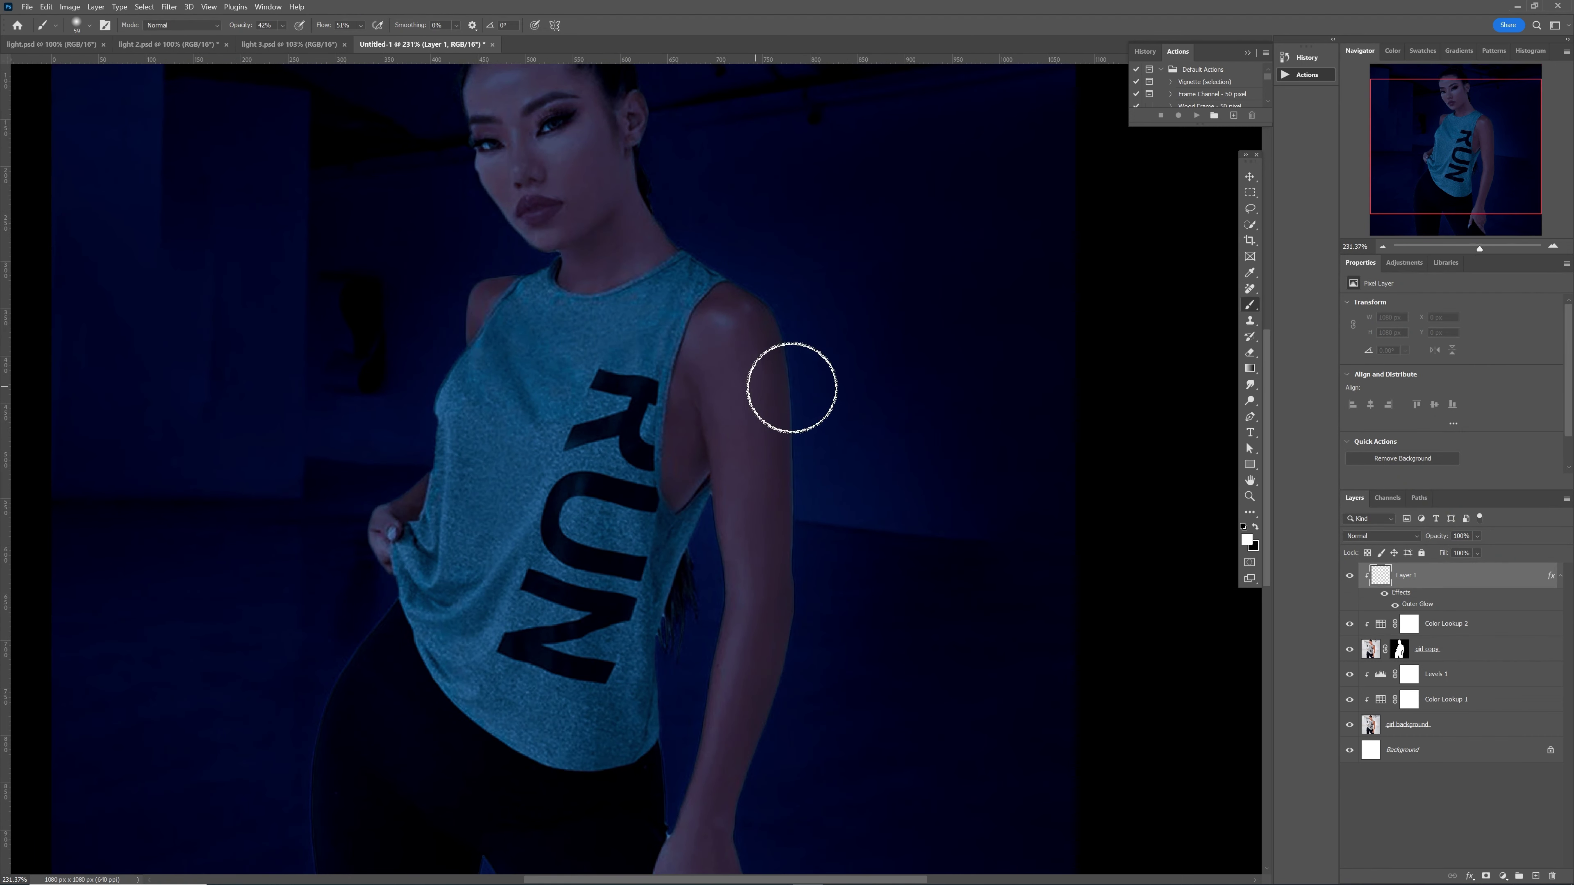
left_click(284, 26)
left_click_drag(292, 38, 354, 37)
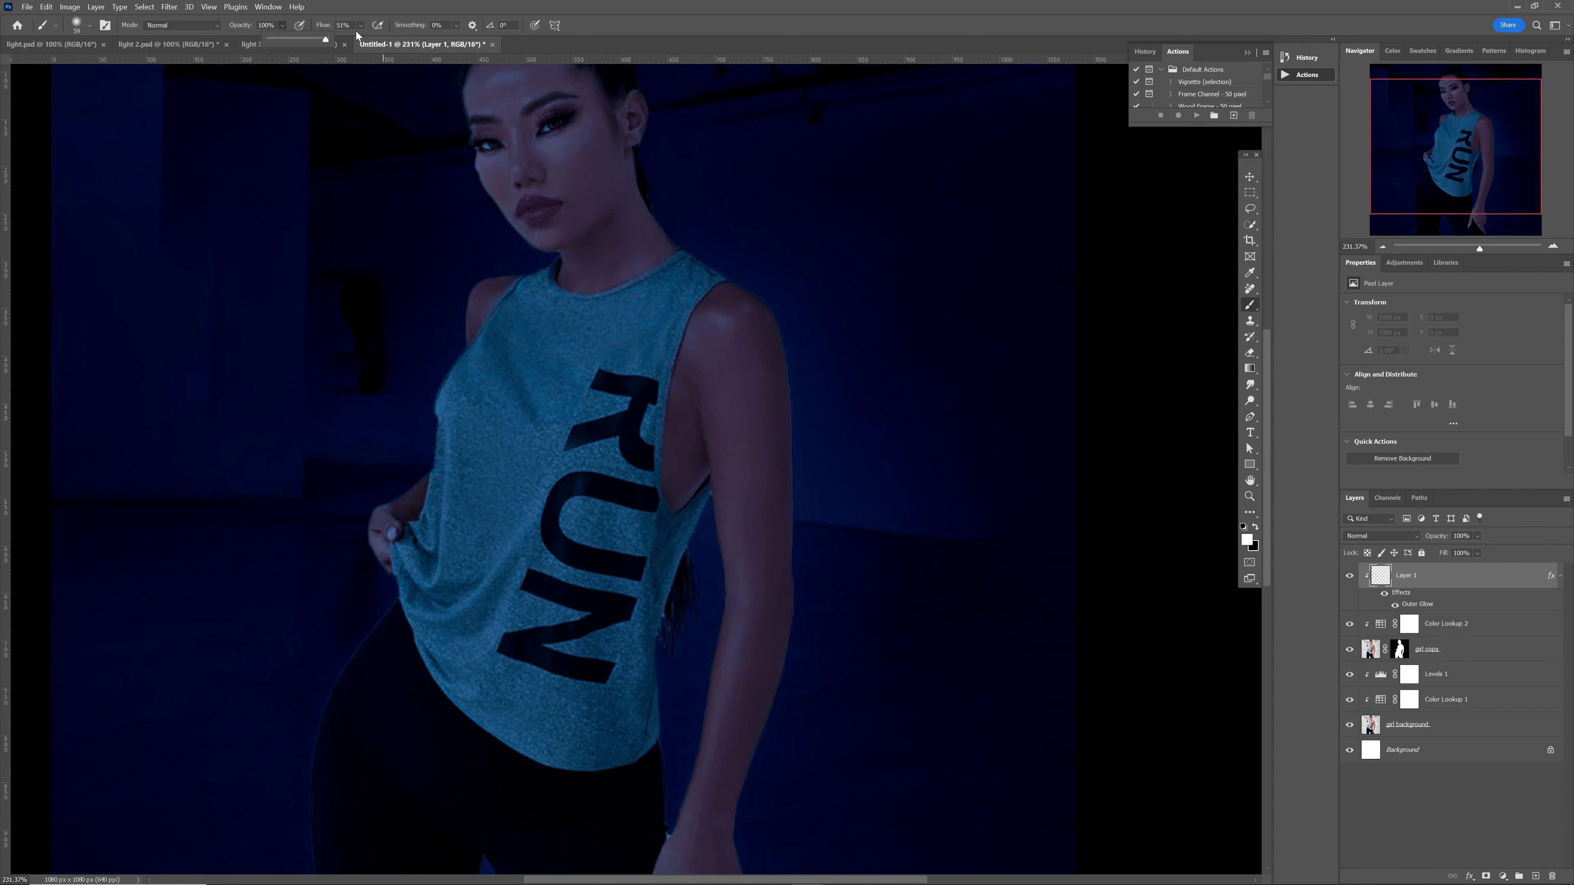
left_click(361, 26)
right_click(697, 358, "alt")
Trace the shirt's outline in white along the armhole, side, hem, shoulder, neckline and opposite edge, redoing the misplaced shoulder stroke
mouse_move(723, 281)
left_mouse_down()
mouse_move(697, 297)
mouse_move(671, 359)
mouse_move(659, 439)
mouse_move(675, 515)
mouse_move(711, 487)
left_mouse_up()
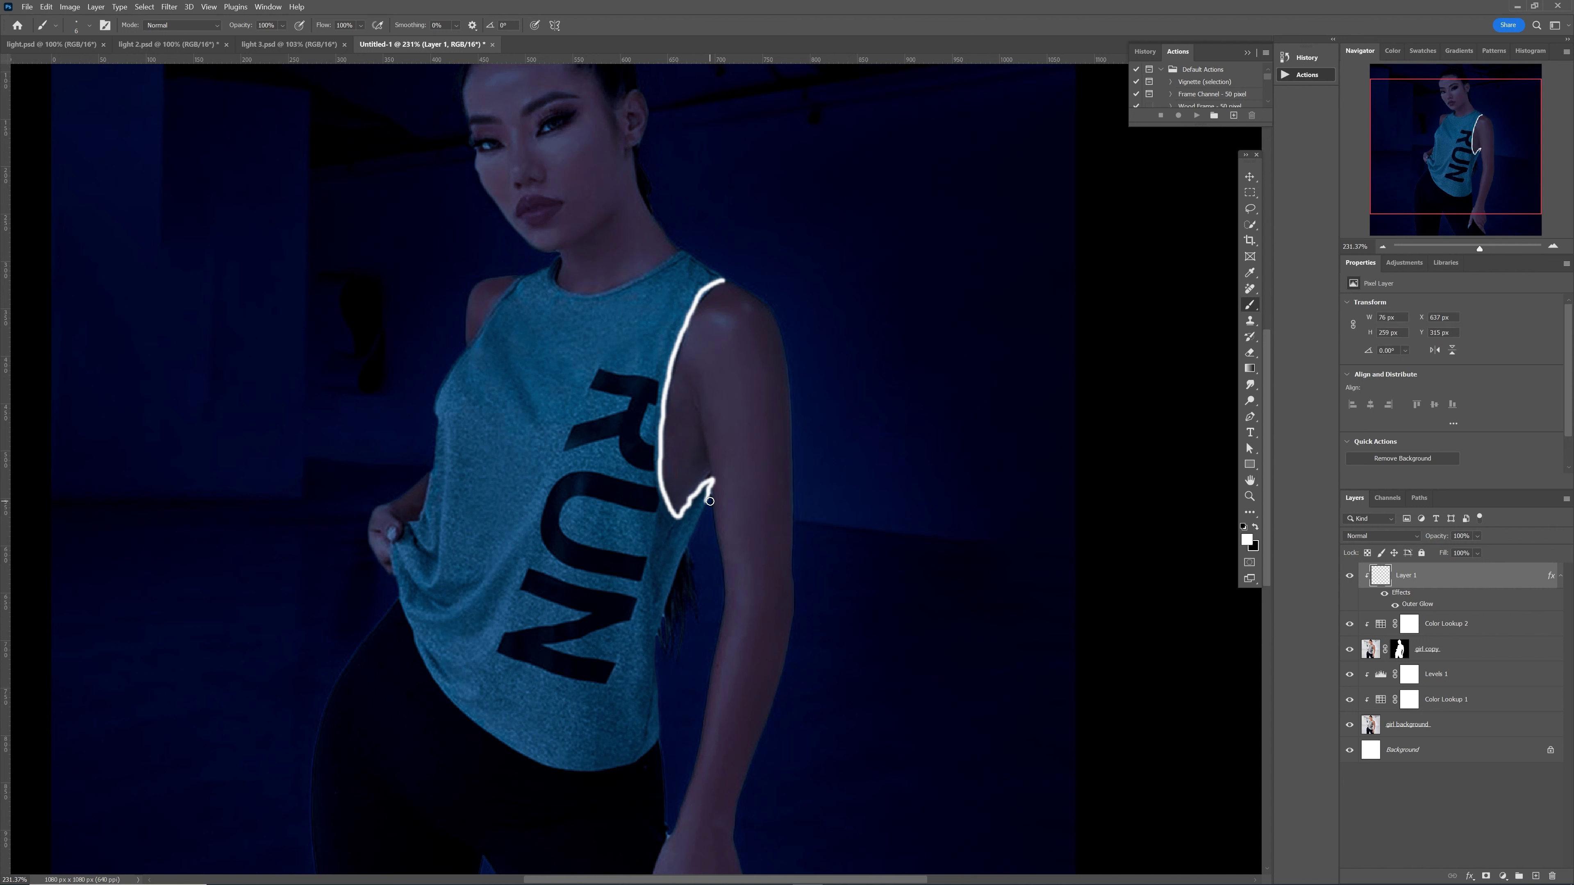
mouse_move(703, 505)
left_mouse_down()
mouse_move(655, 640)
mouse_move(659, 739)
mouse_move(613, 769)
mouse_move(535, 764)
mouse_move(466, 719)
mouse_move(420, 655)
mouse_move(391, 550)
left_mouse_up()
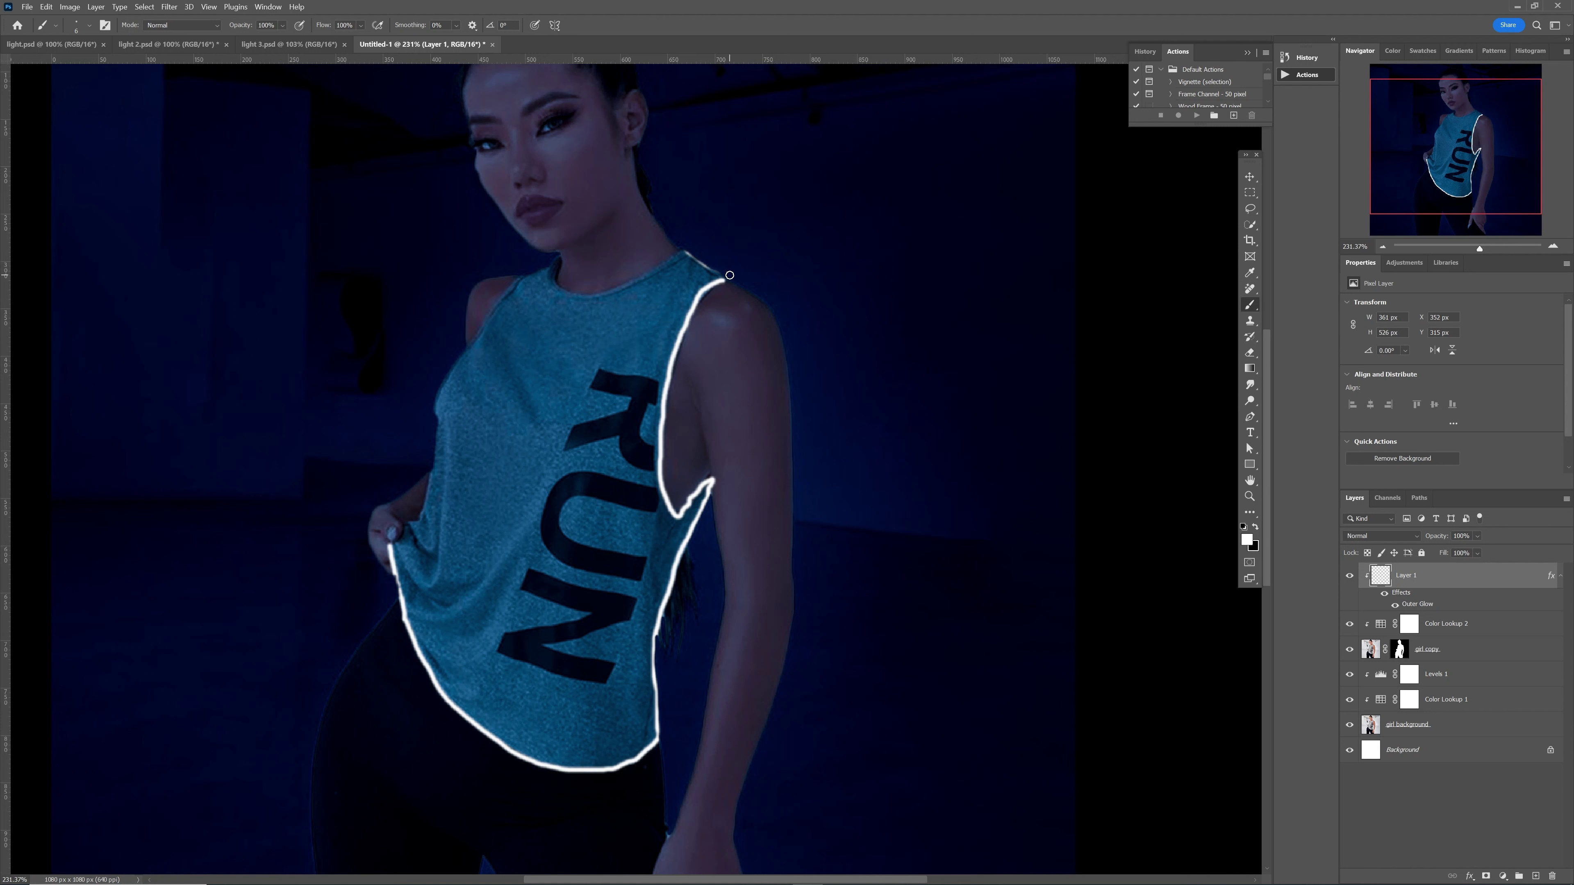
left_click_drag(691, 254, 721, 275)
mouse_move(679, 255)
left_mouse_down()
mouse_move(614, 288)
mouse_move(549, 272)
mouse_move(572, 292)
left_mouse_up()
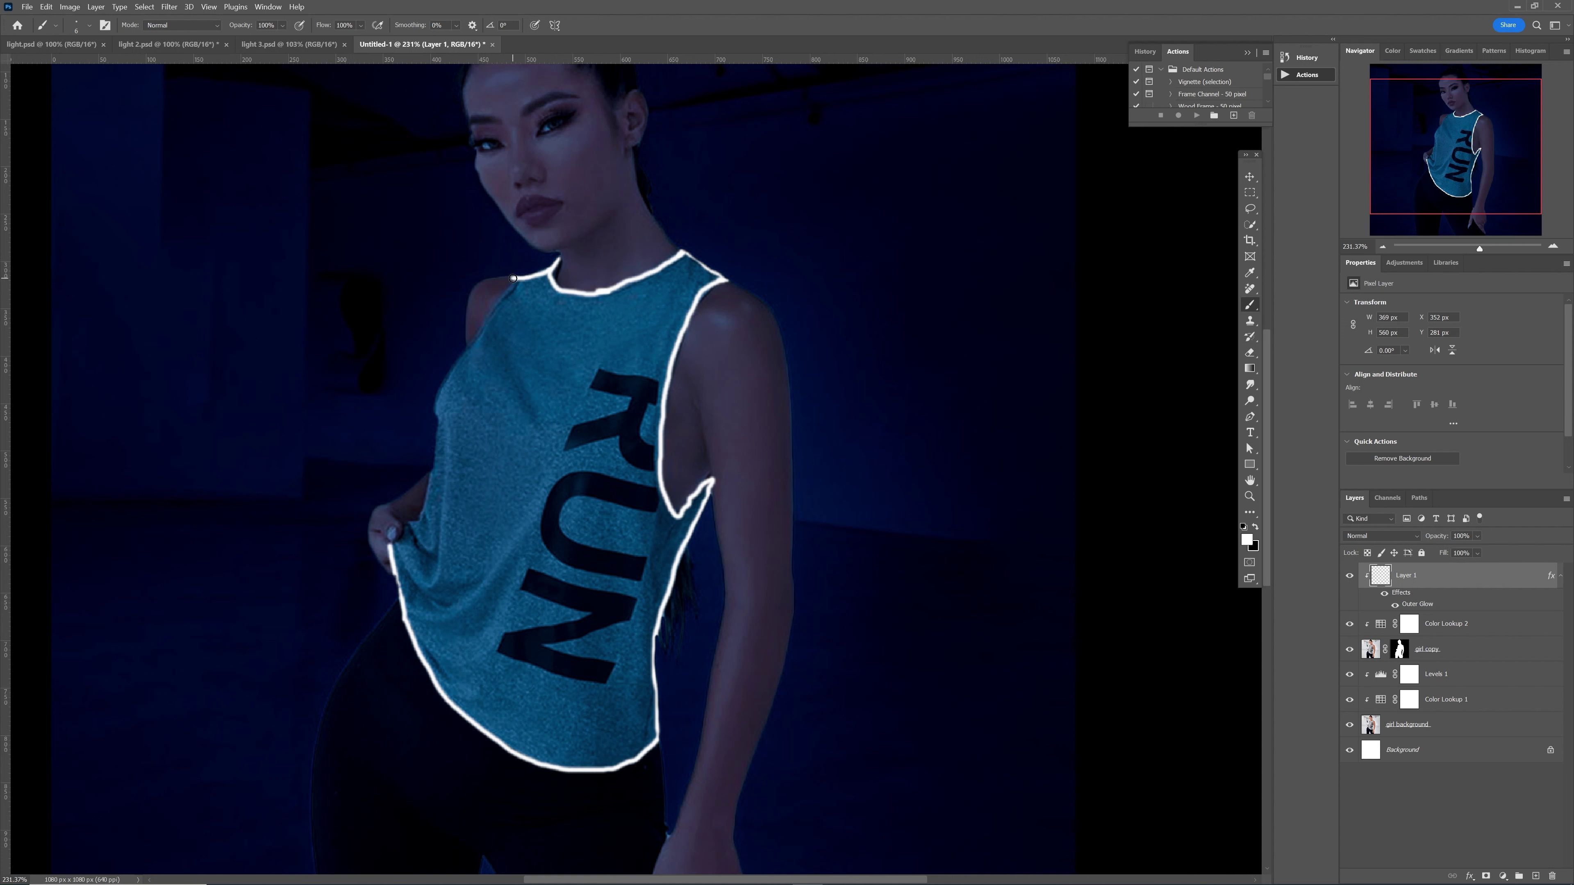
key("ctrl+z")
mouse_move(547, 269)
left_mouse_down()
mouse_move(522, 276)
mouse_move(463, 354)
left_mouse_up()
left_click_drag(439, 409, 415, 526)
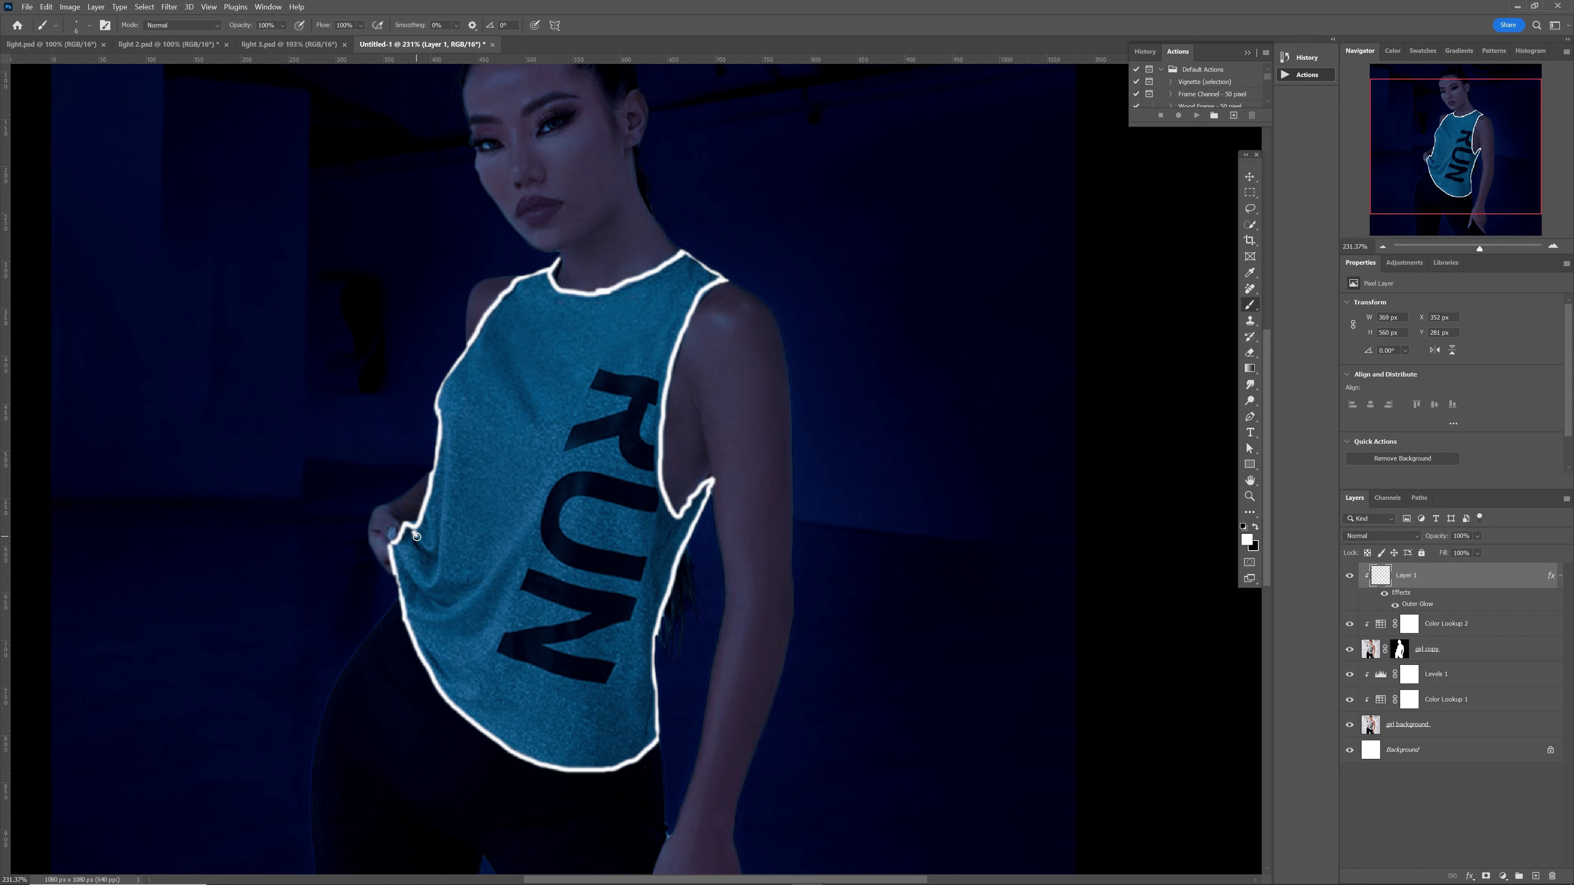
Paint curved white lines along the shirt's folds, from the gathered edge by her hand and across the front beside the RUN lettering
mouse_move(415, 536)
left_mouse_down()
mouse_move(431, 539)
mouse_move(432, 490)
left_mouse_up()
mouse_move(398, 551)
left_mouse_down()
mouse_move(428, 584)
mouse_move(443, 567)
mouse_move(442, 394)
left_mouse_up()
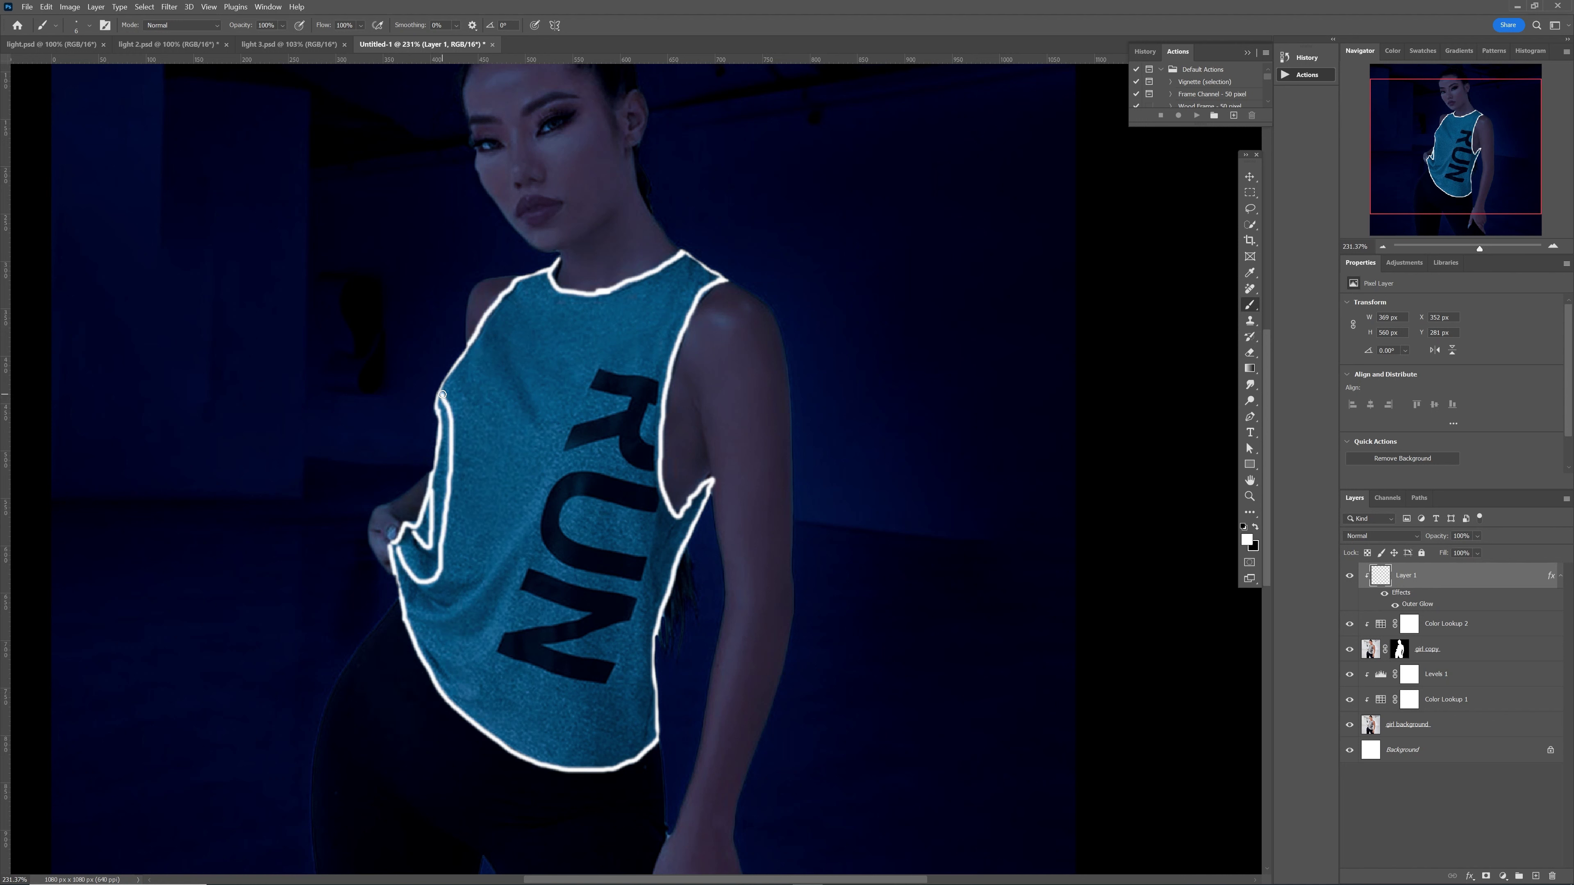
mouse_move(408, 608)
left_mouse_down()
mouse_move(478, 595)
mouse_move(540, 519)
left_mouse_up()
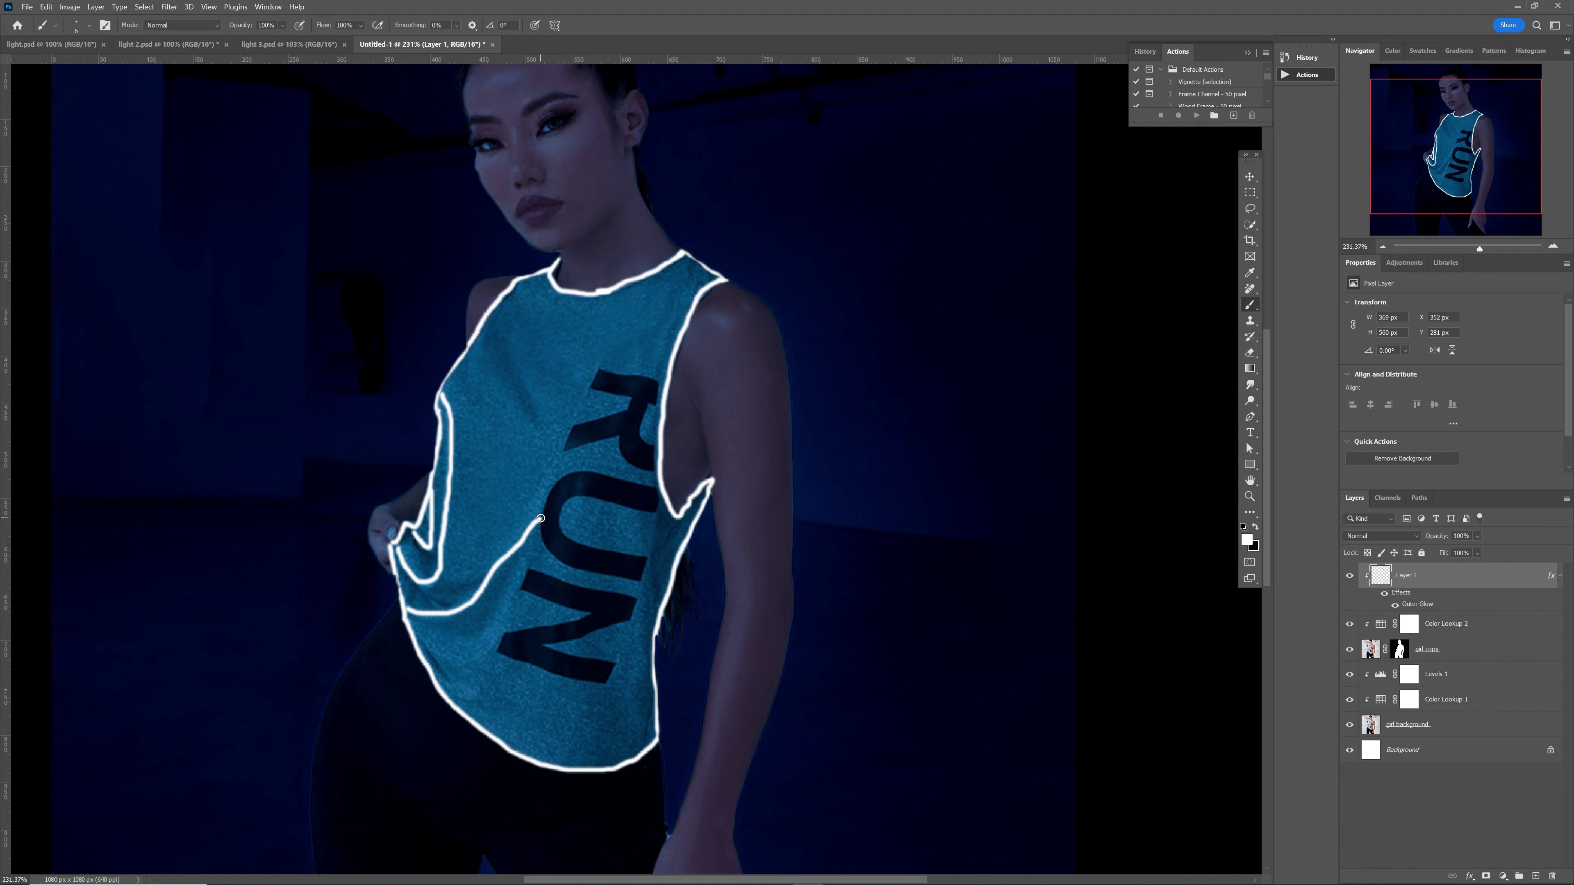
mouse_move(412, 631)
left_mouse_down()
mouse_move(469, 656)
mouse_move(492, 640)
mouse_move(538, 521)
left_mouse_up()
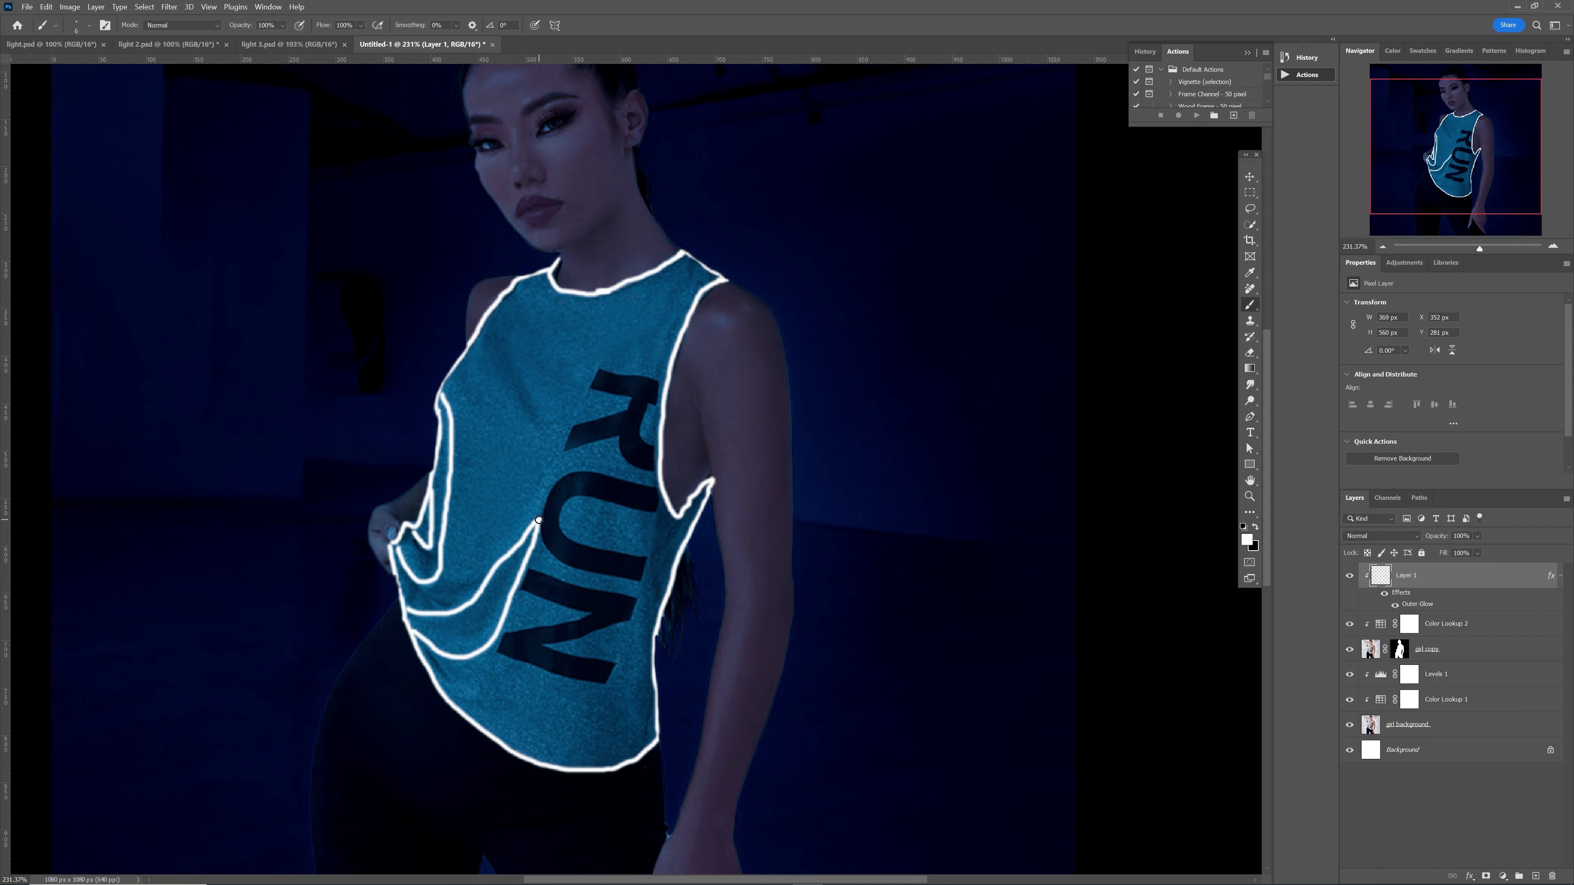
mouse_move(483, 341)
left_mouse_down()
mouse_move(533, 437)
mouse_move(539, 520)
left_mouse_up()
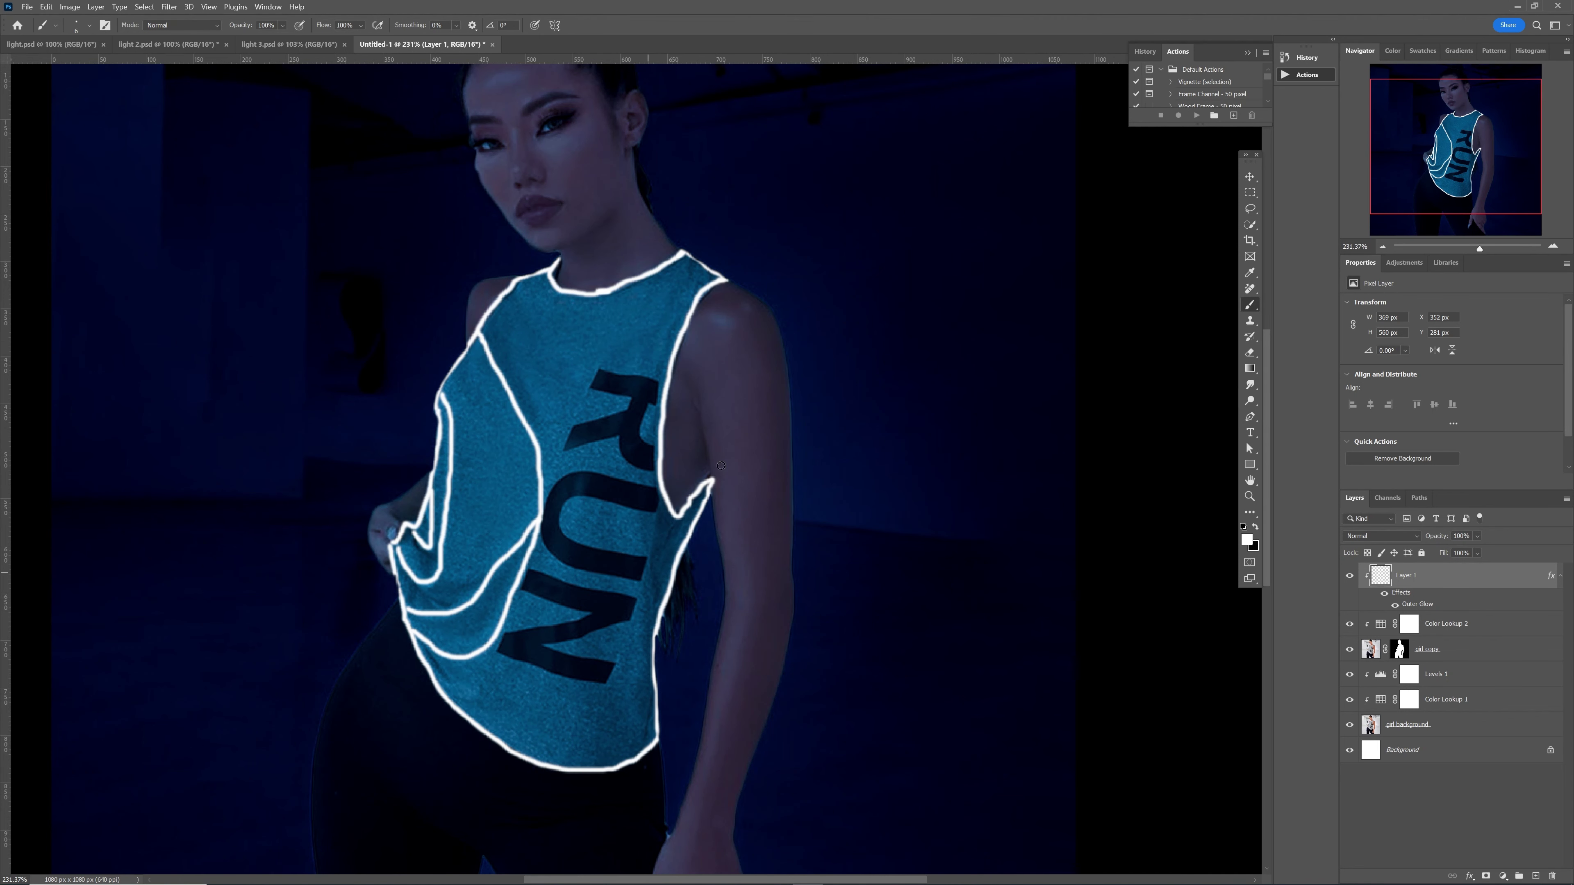
Readjust the Outer Glow size of the shirt outline layer and apply the layer style
scroll(519, 478, "down", 2)
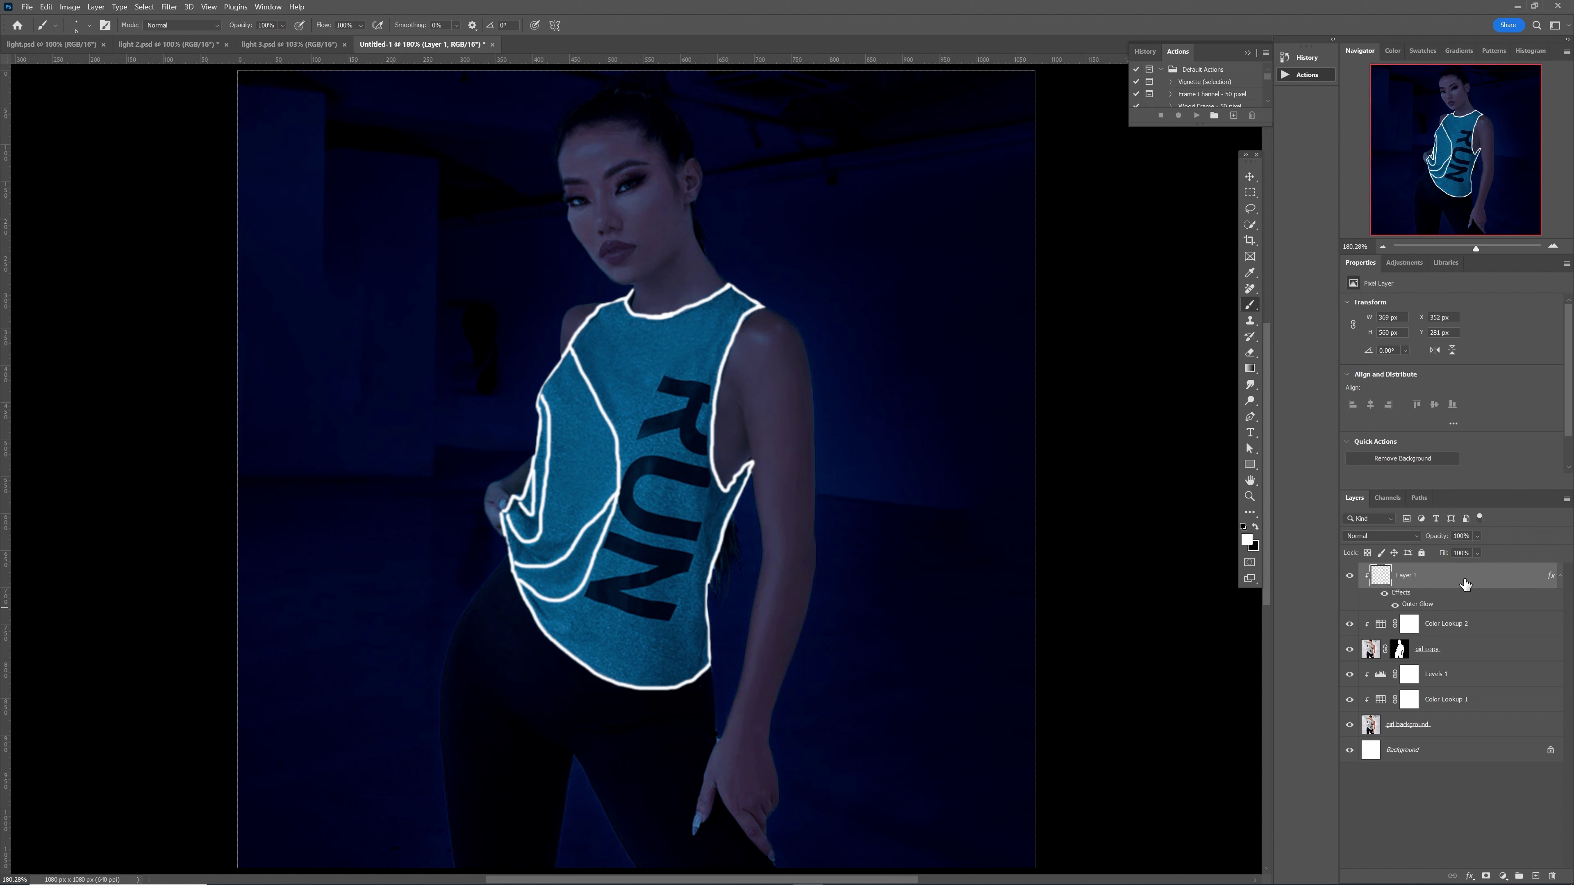
double_click(1397, 571)
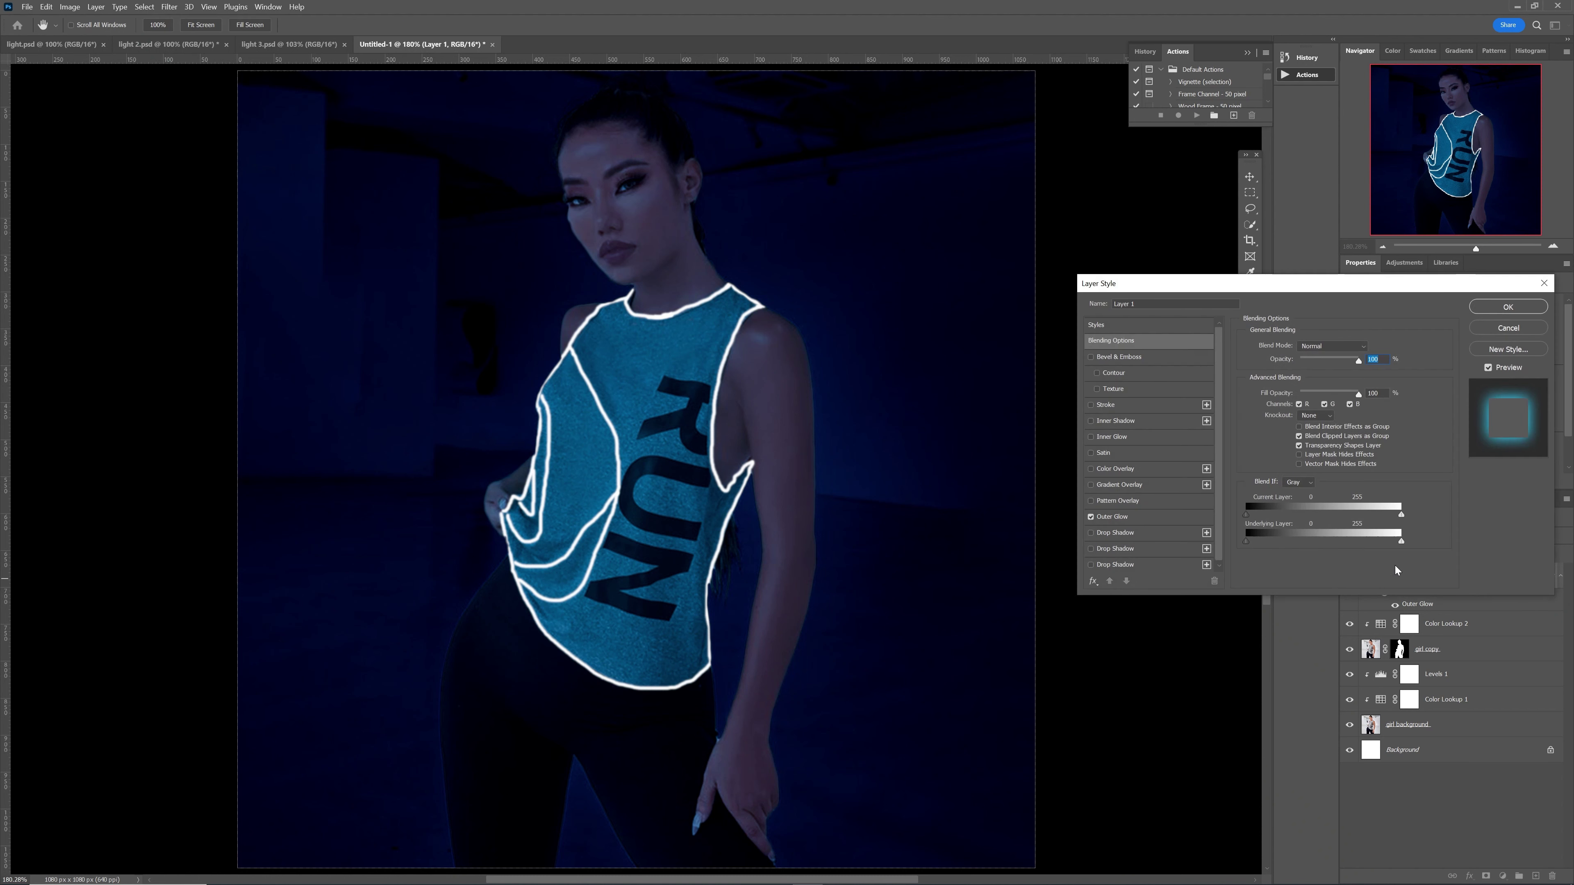
left_click(1142, 516)
mouse_move(1344, 470)
left_mouse_down()
mouse_move(1299, 476)
mouse_move(1343, 471)
left_mouse_up()
left_click(1506, 306)
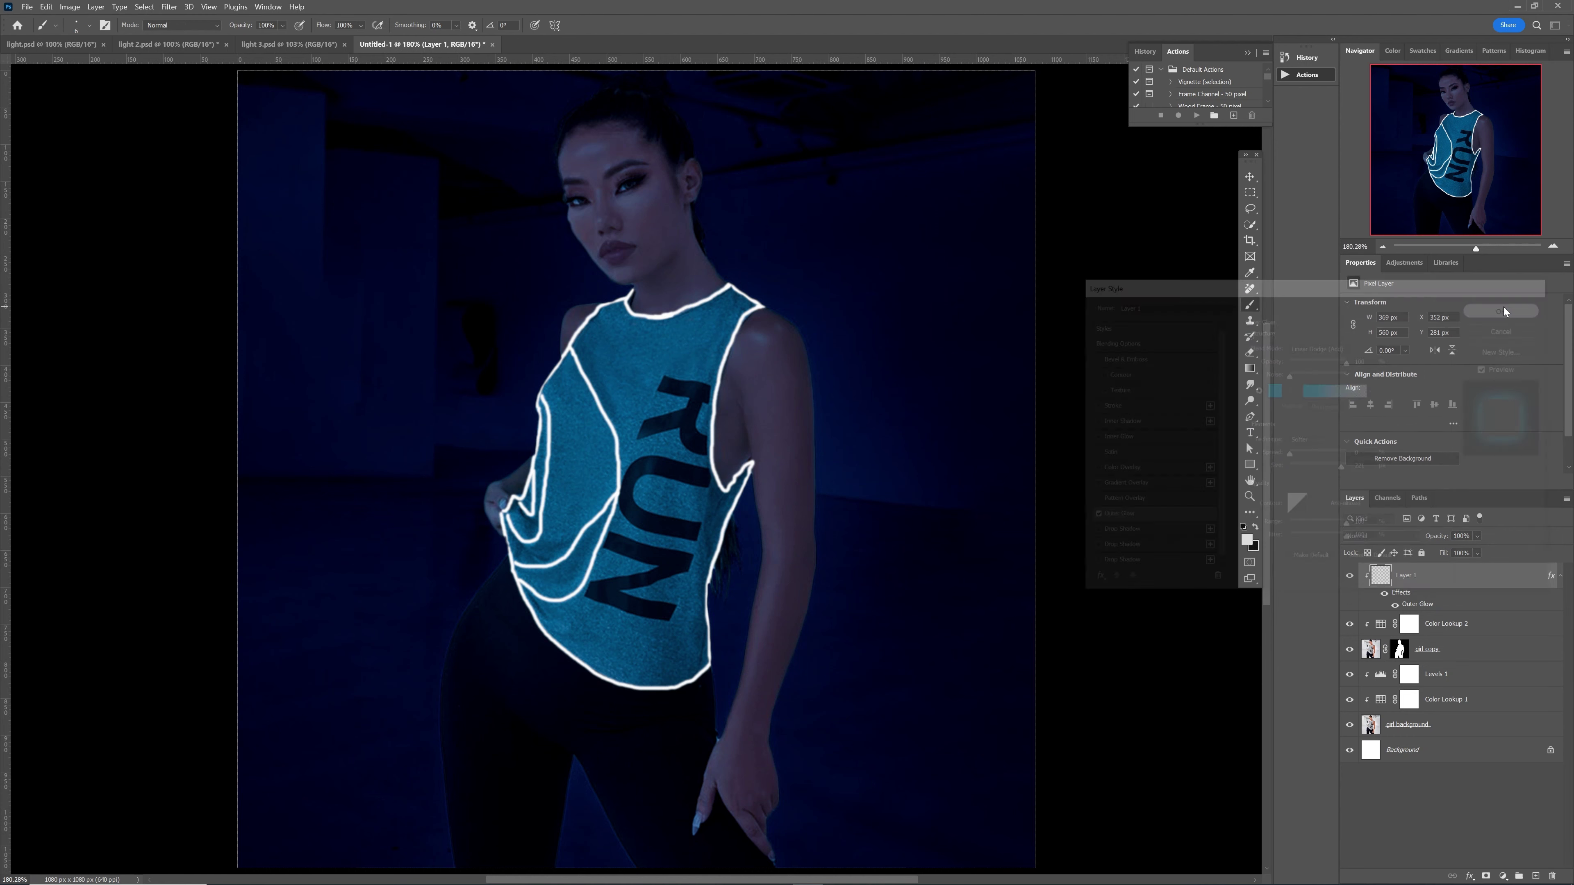
Add a new layer clipped to girl background, move it above Levels 1, and start a white line at the background's right edge
left_click(1447, 726)
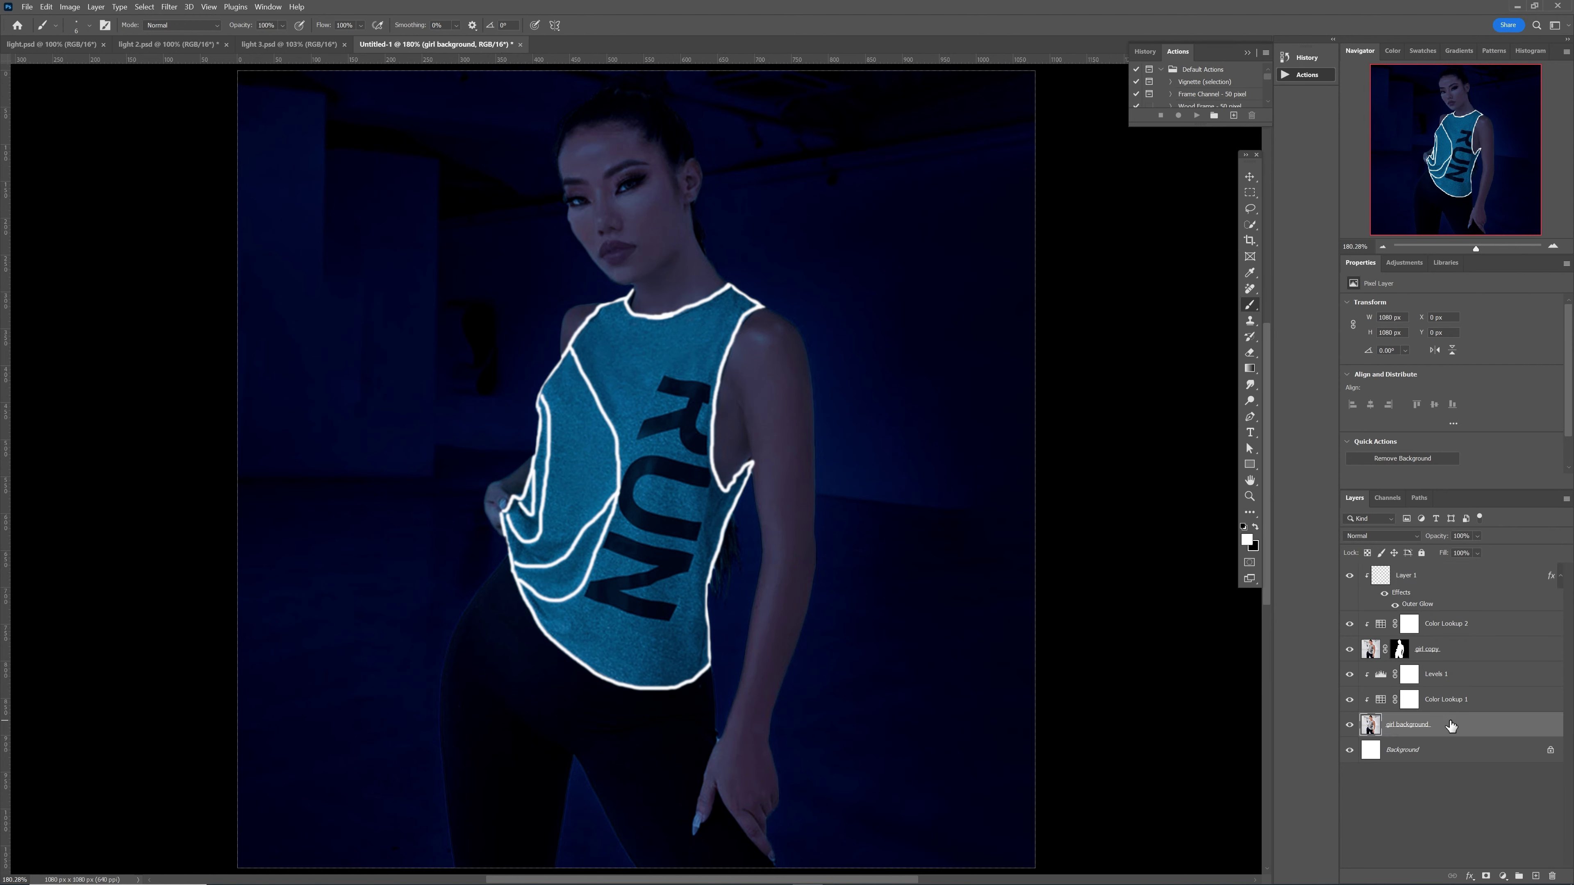
left_click(1535, 876)
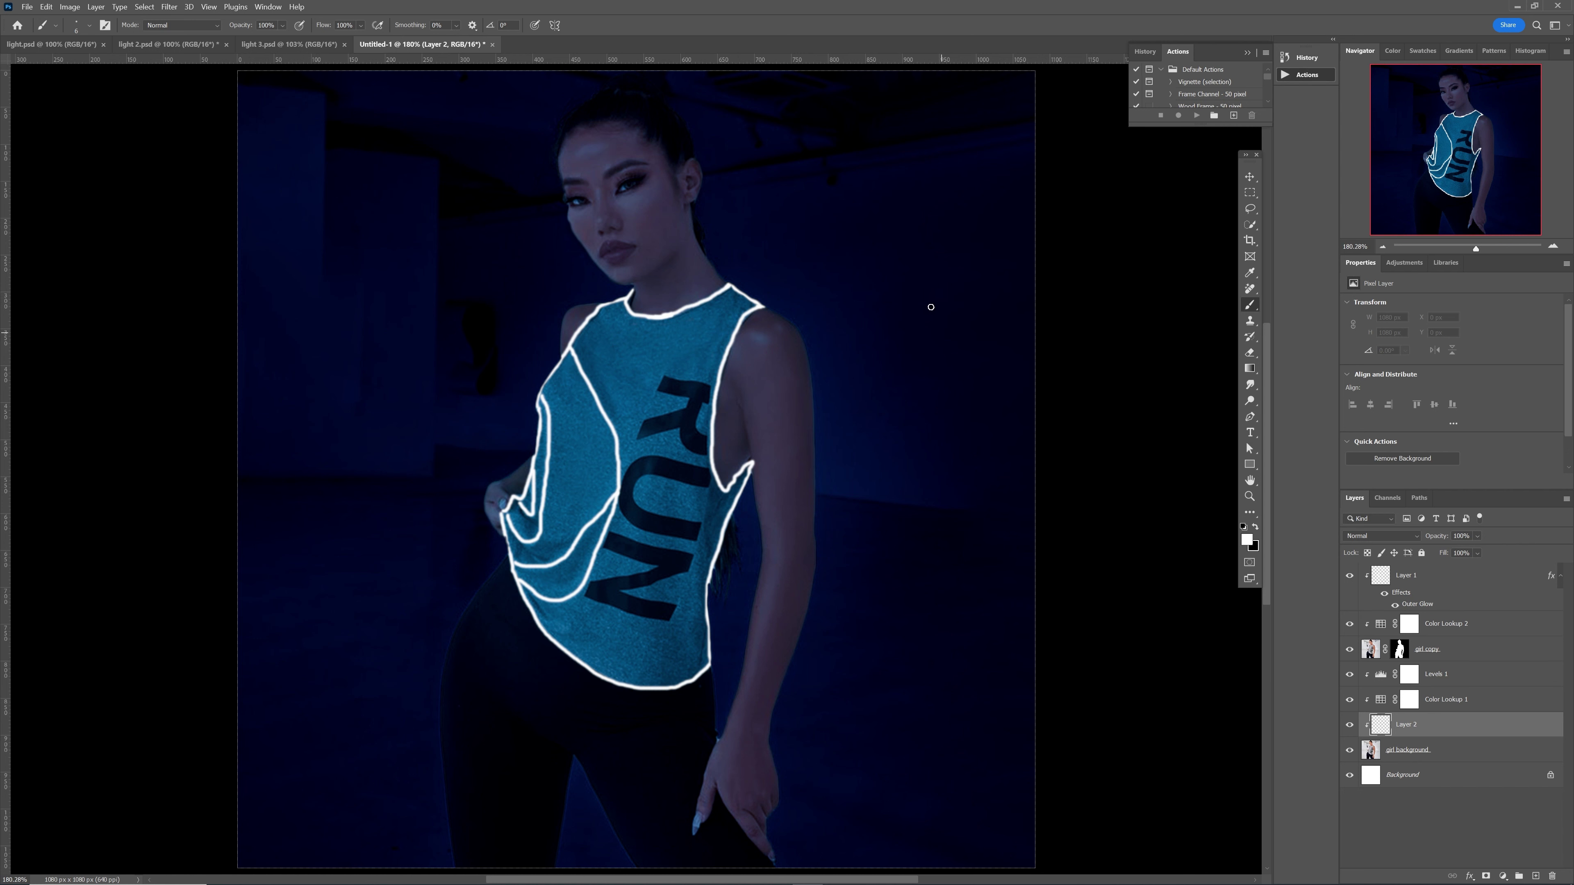
left_click(1032, 139)
left_click_drag(1413, 724, 1412, 675)
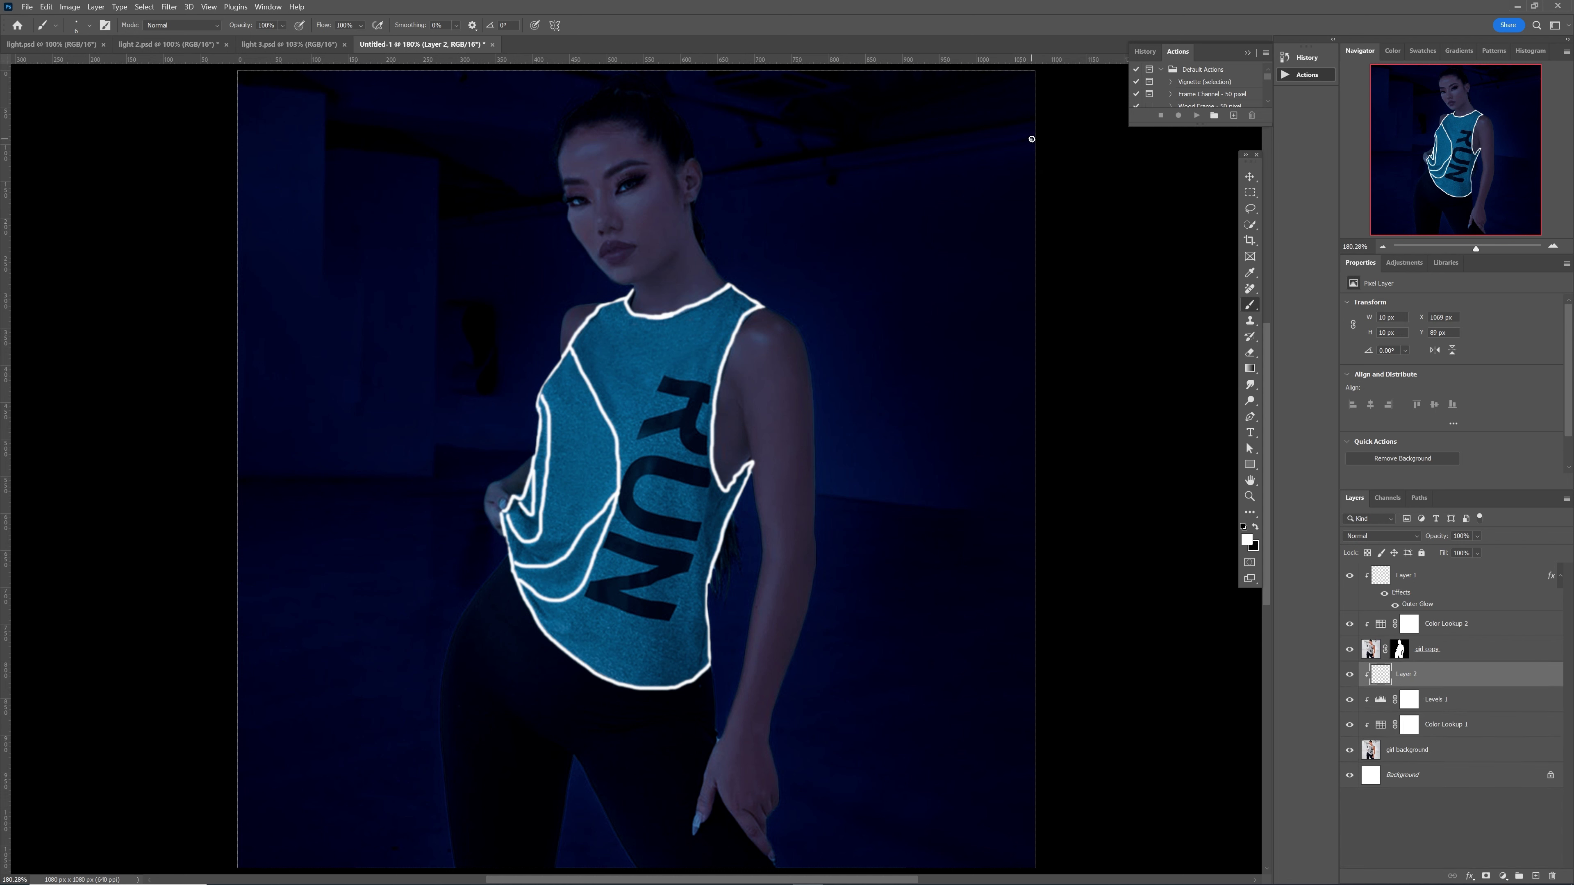
Draw connected straight white segments along the stepped upper edge of the background wall and pillars, ending at the image's upper-left corner
left_click(442, 230, "shift")
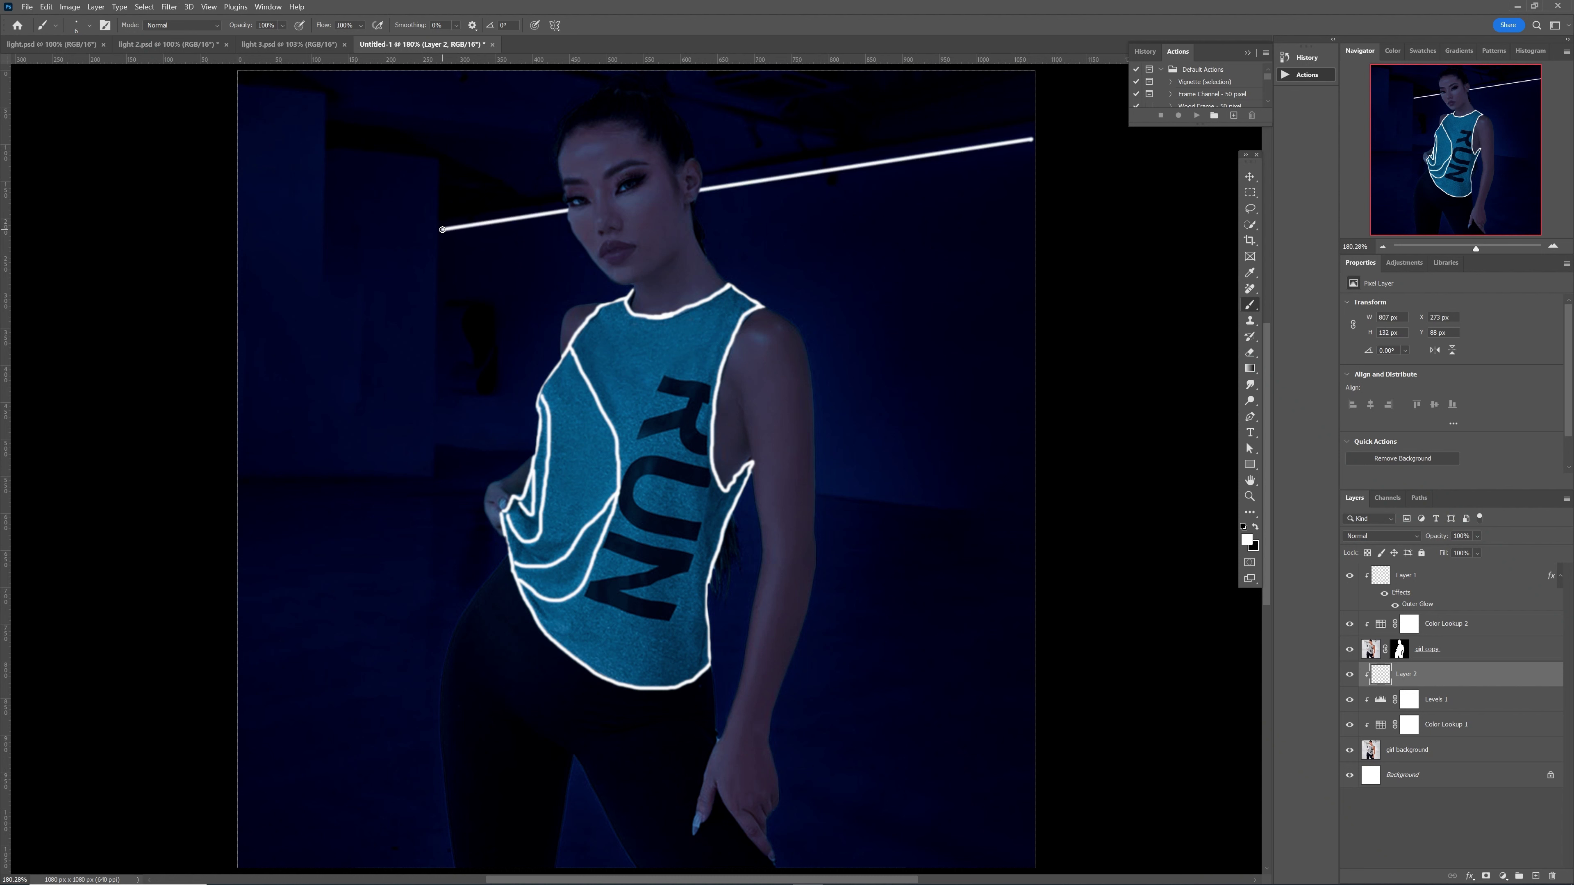
left_click(438, 162, "shift")
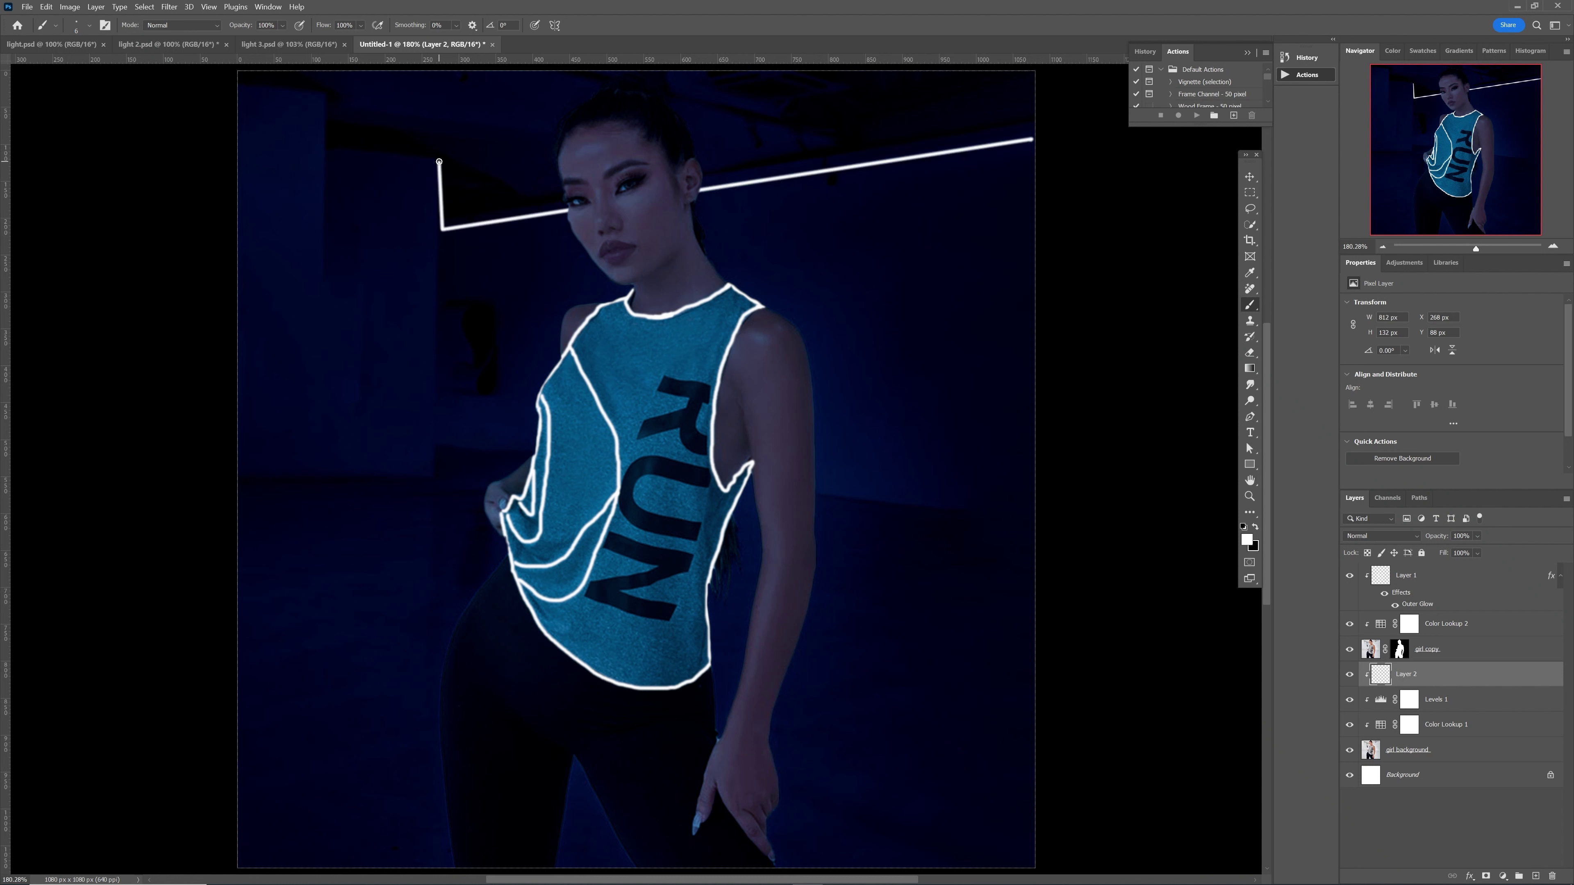
left_click(330, 146, "shift")
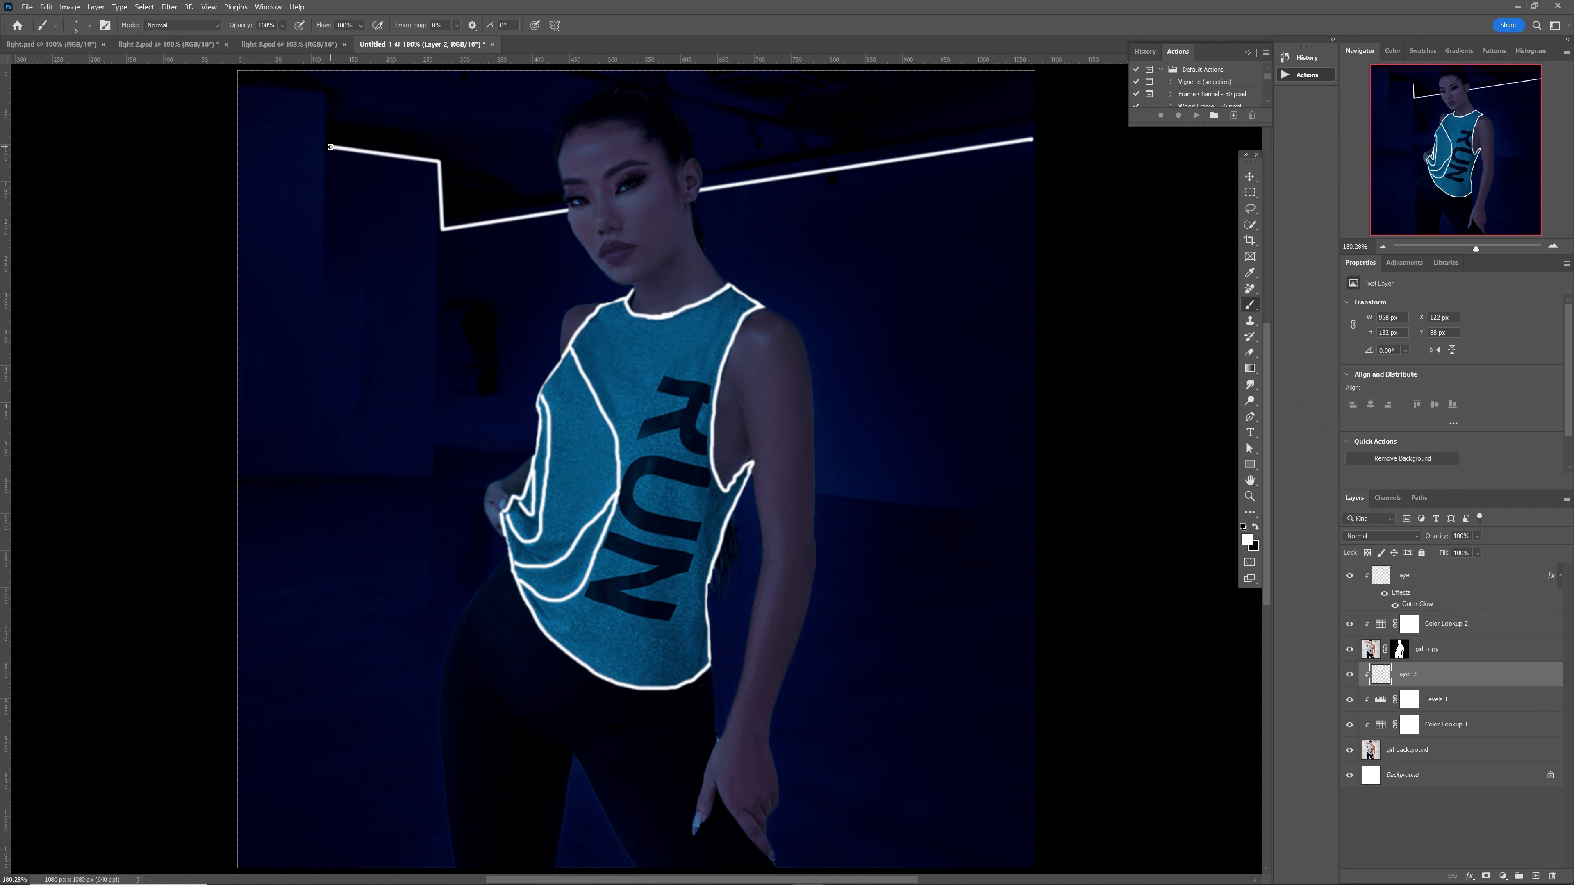
left_click(324, 102, "shift")
left_click(241, 87, "shift")
left_click(237, 73, "shift")
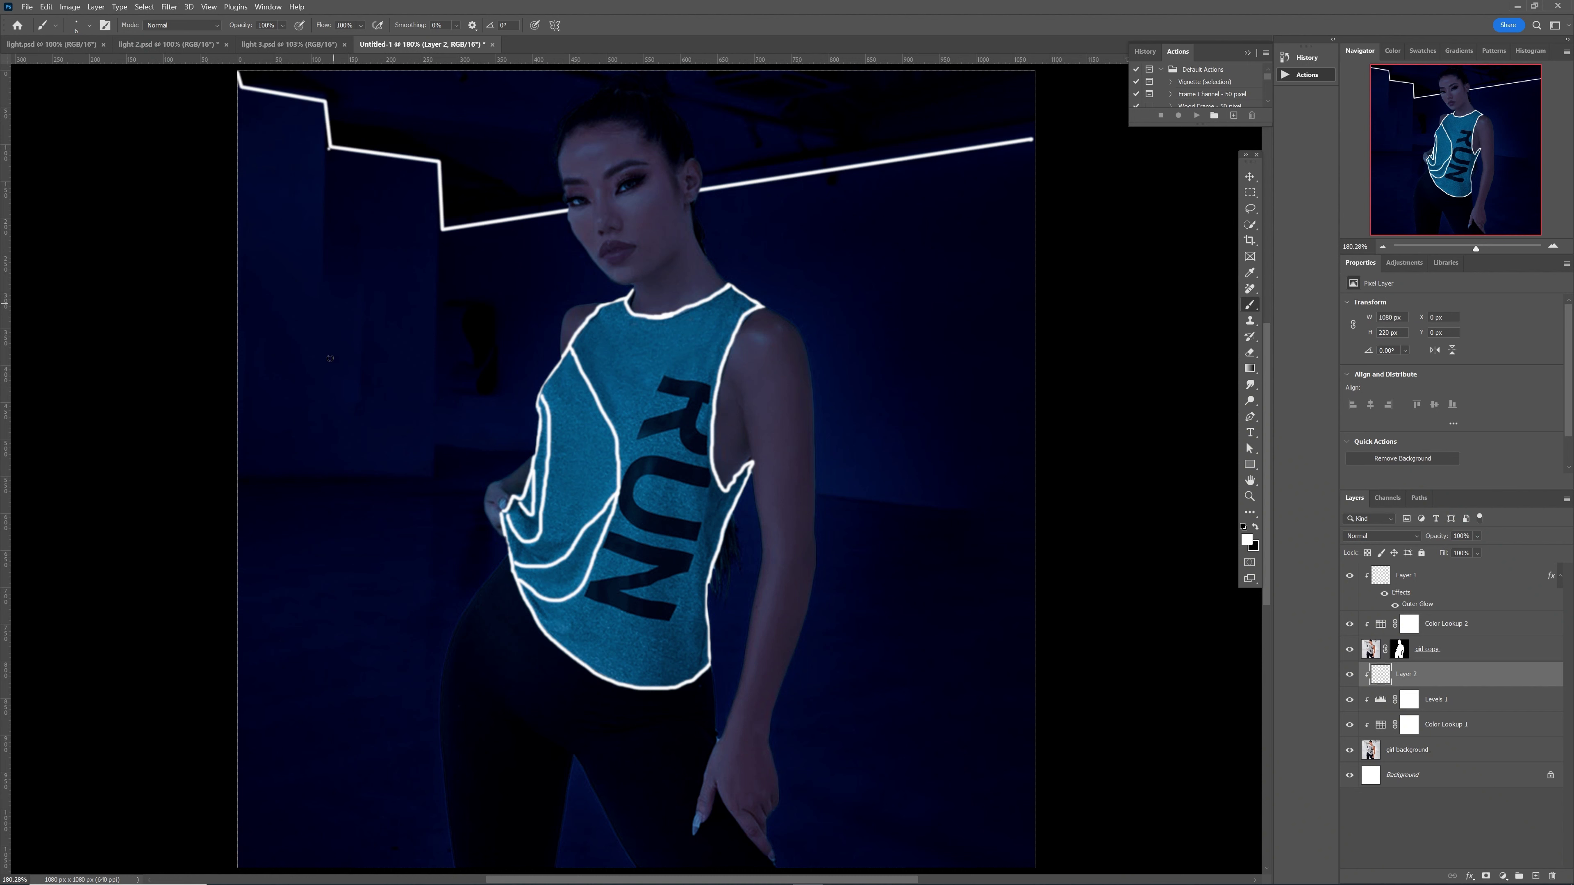
Draw straight white lines along the pillars' vertical edges and bases, the floor line behind the woman, and the ceiling beam
left_click(325, 478, "shift")
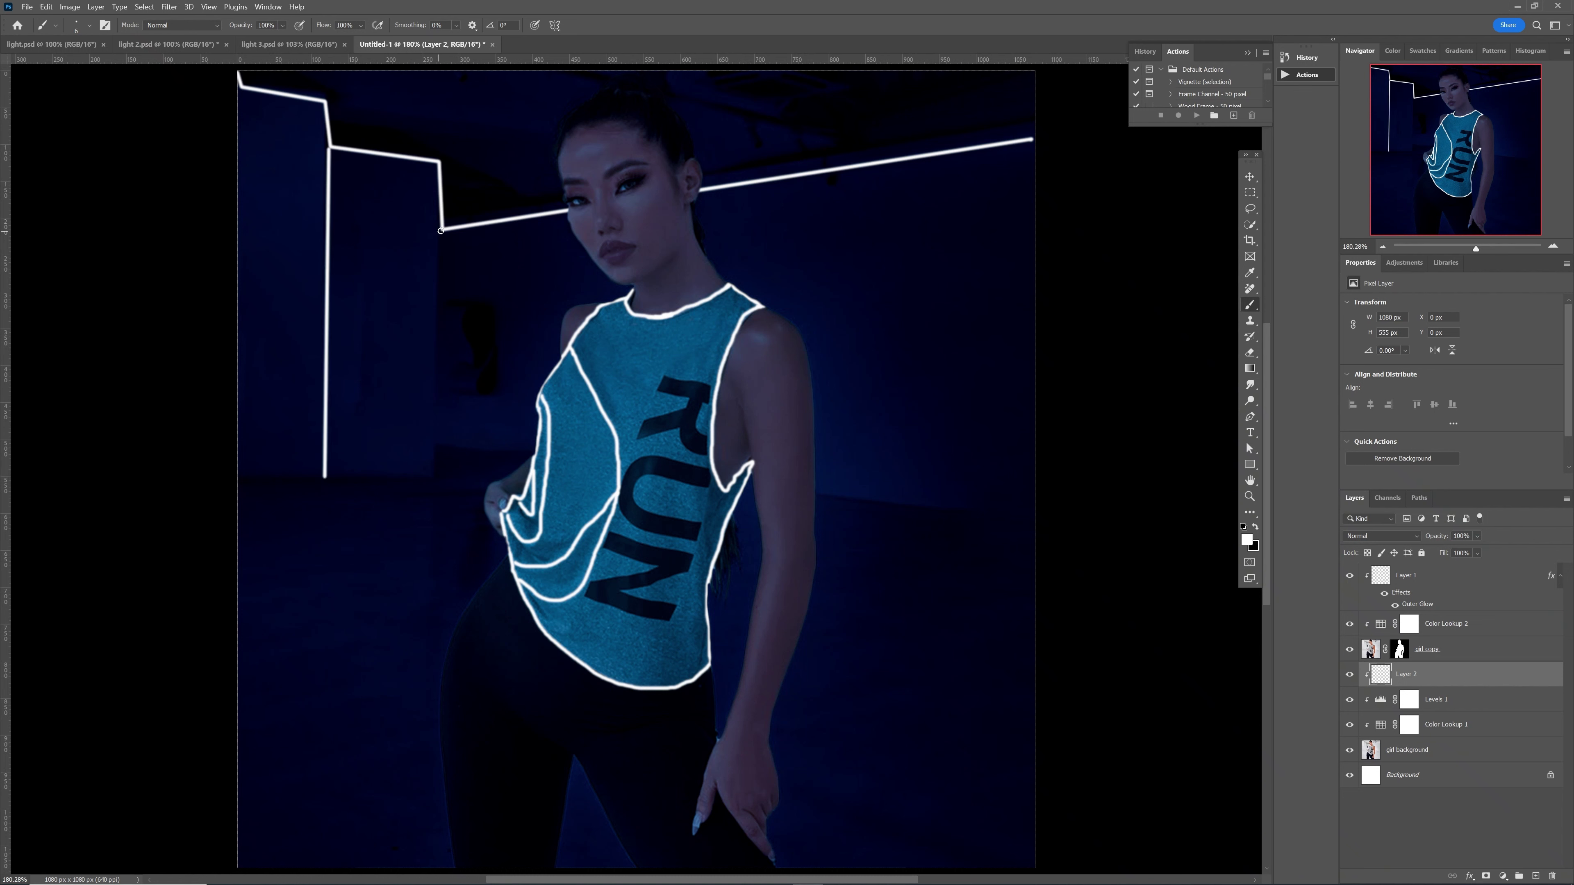
left_click(432, 479, "shift")
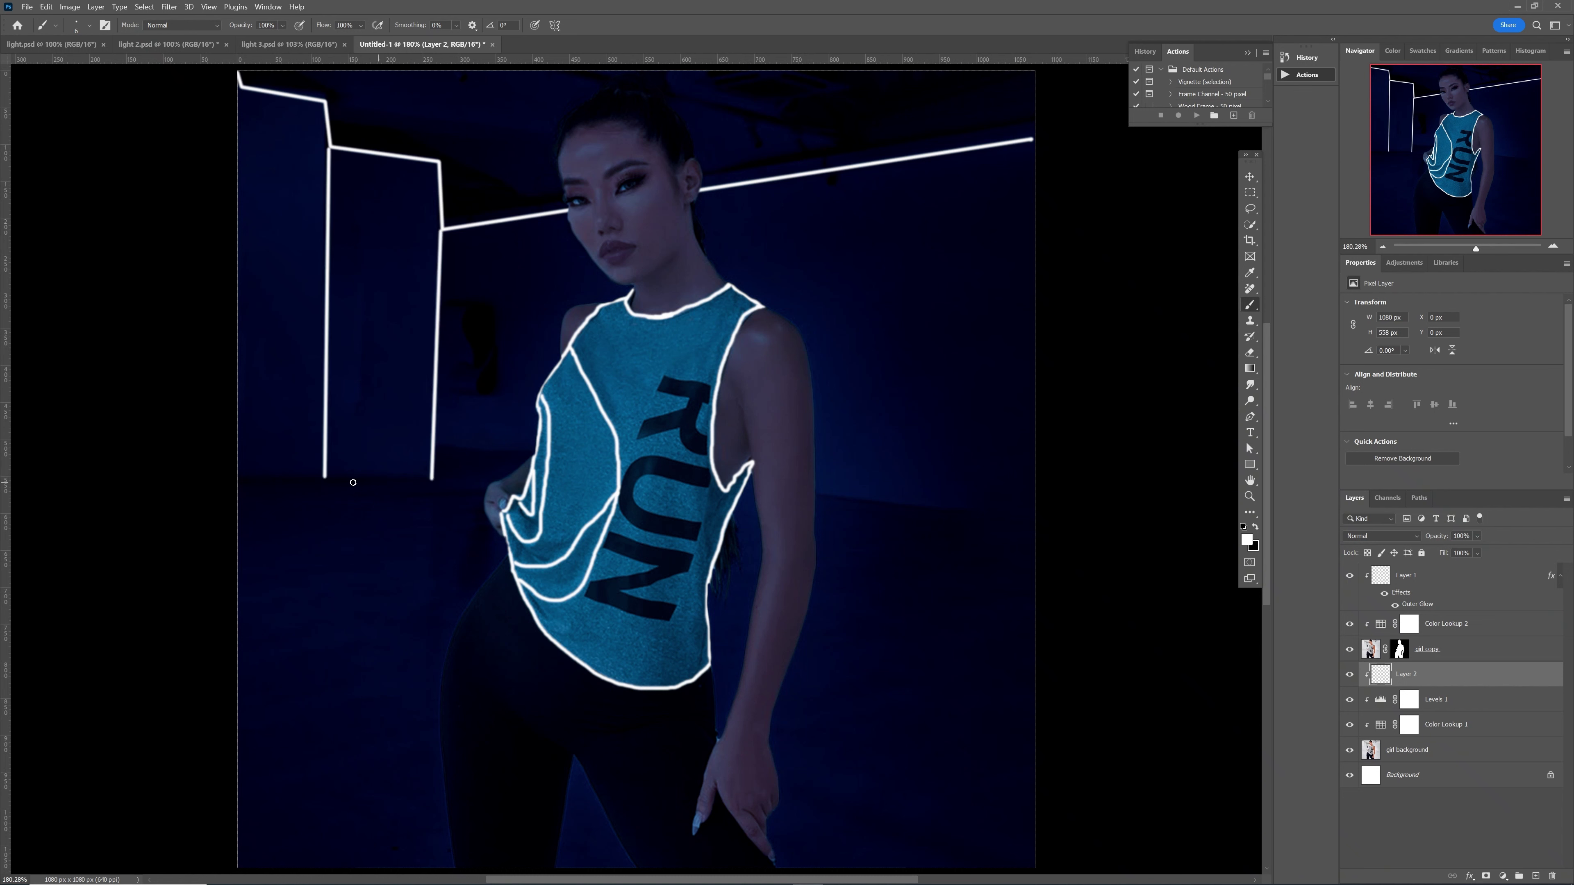
left_click(327, 479, "shift")
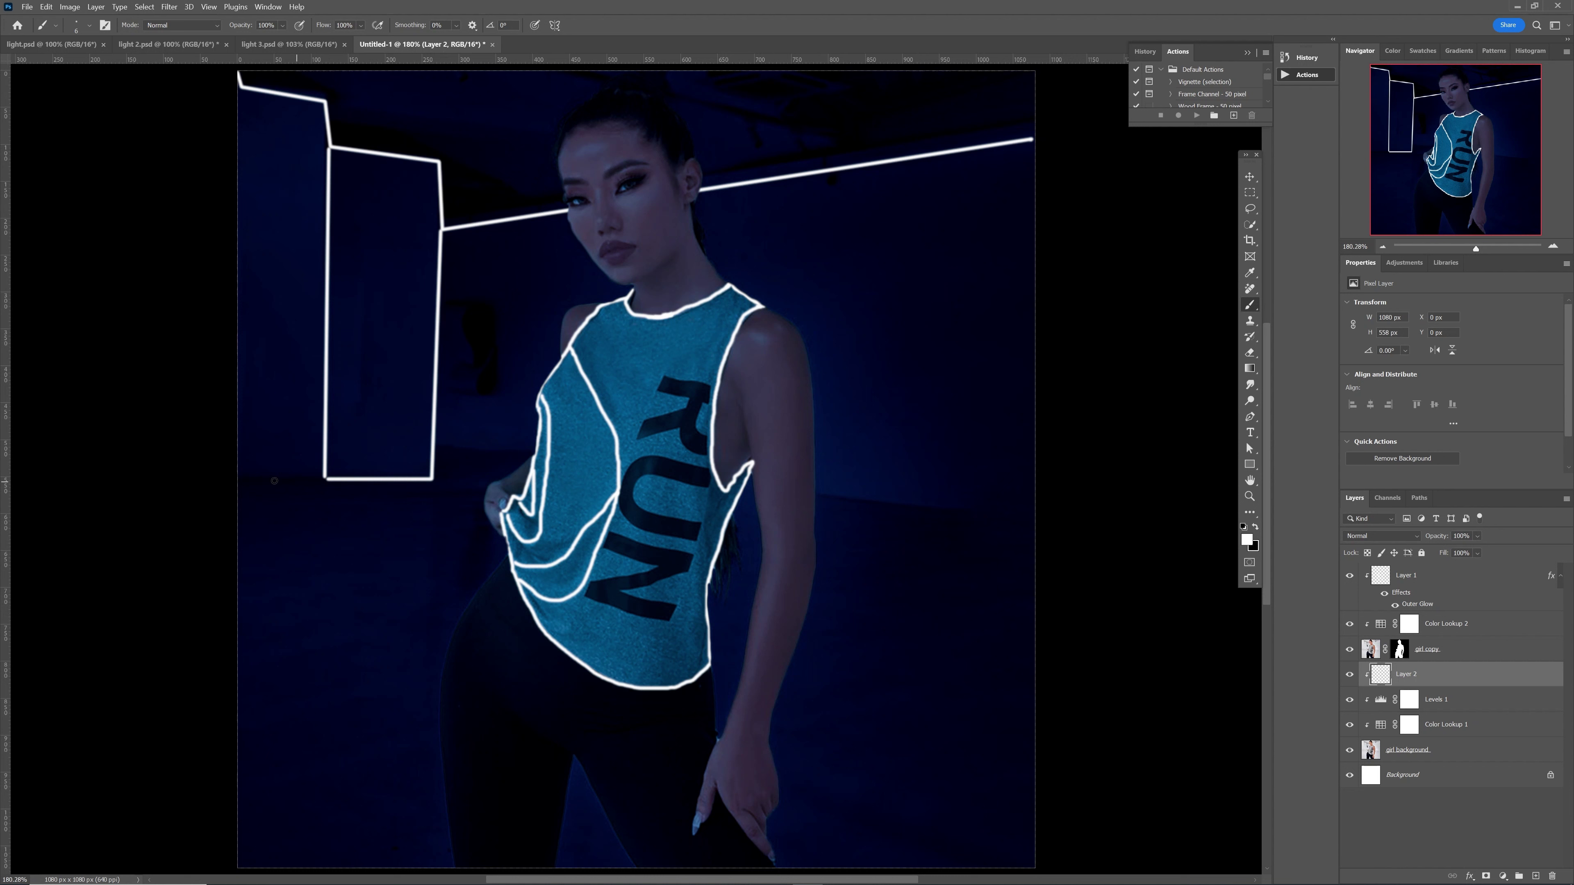
left_click(242, 475, "shift")
left_click(433, 446, "shift")
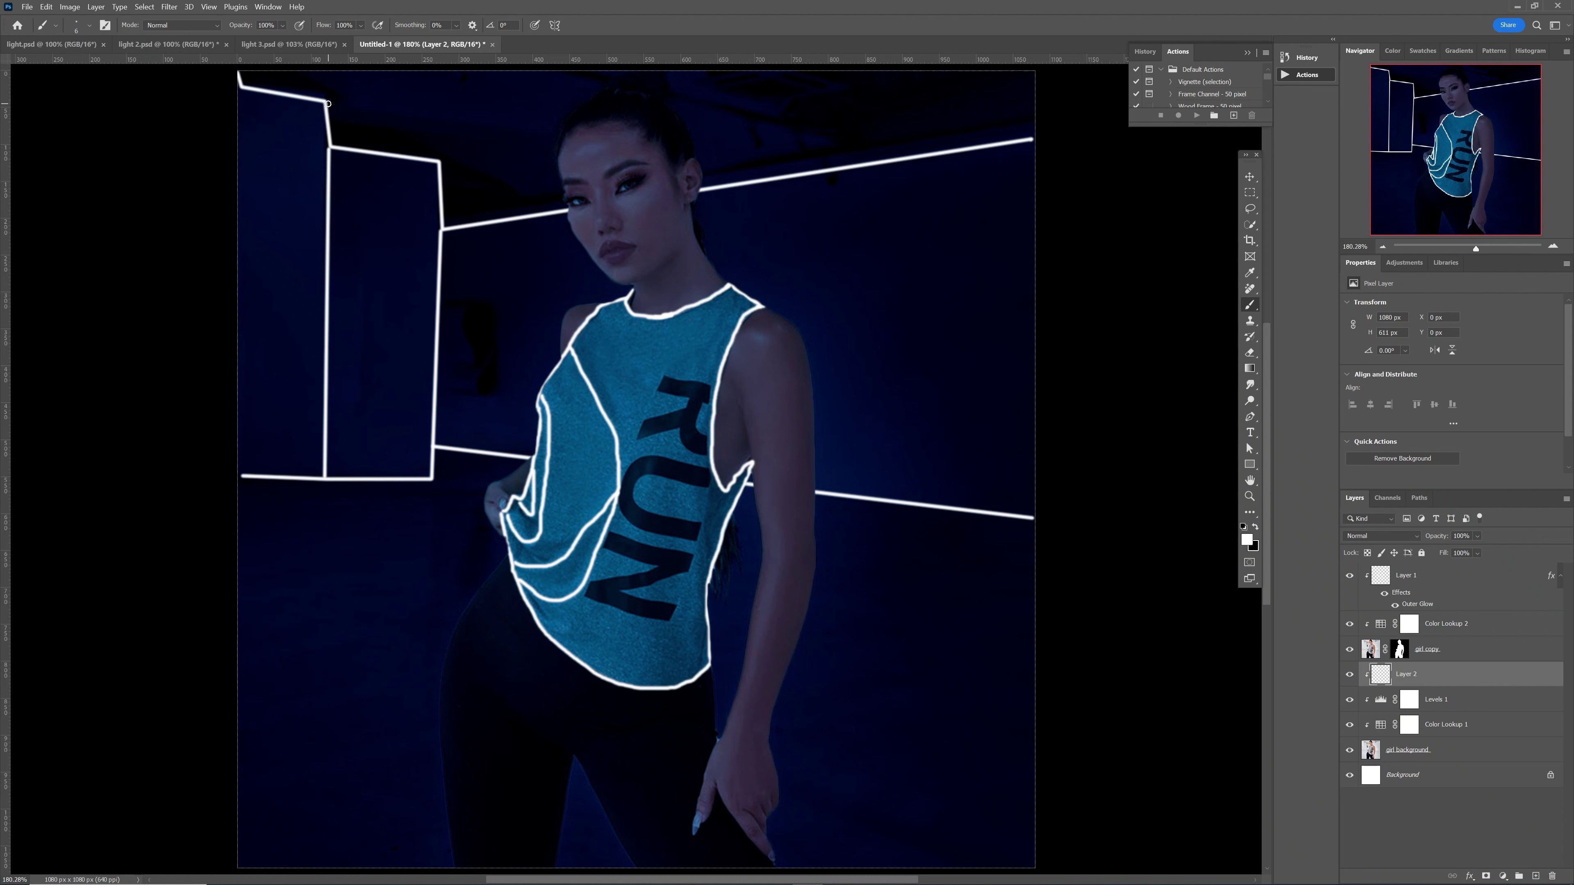
left_click(709, 176, "shift")
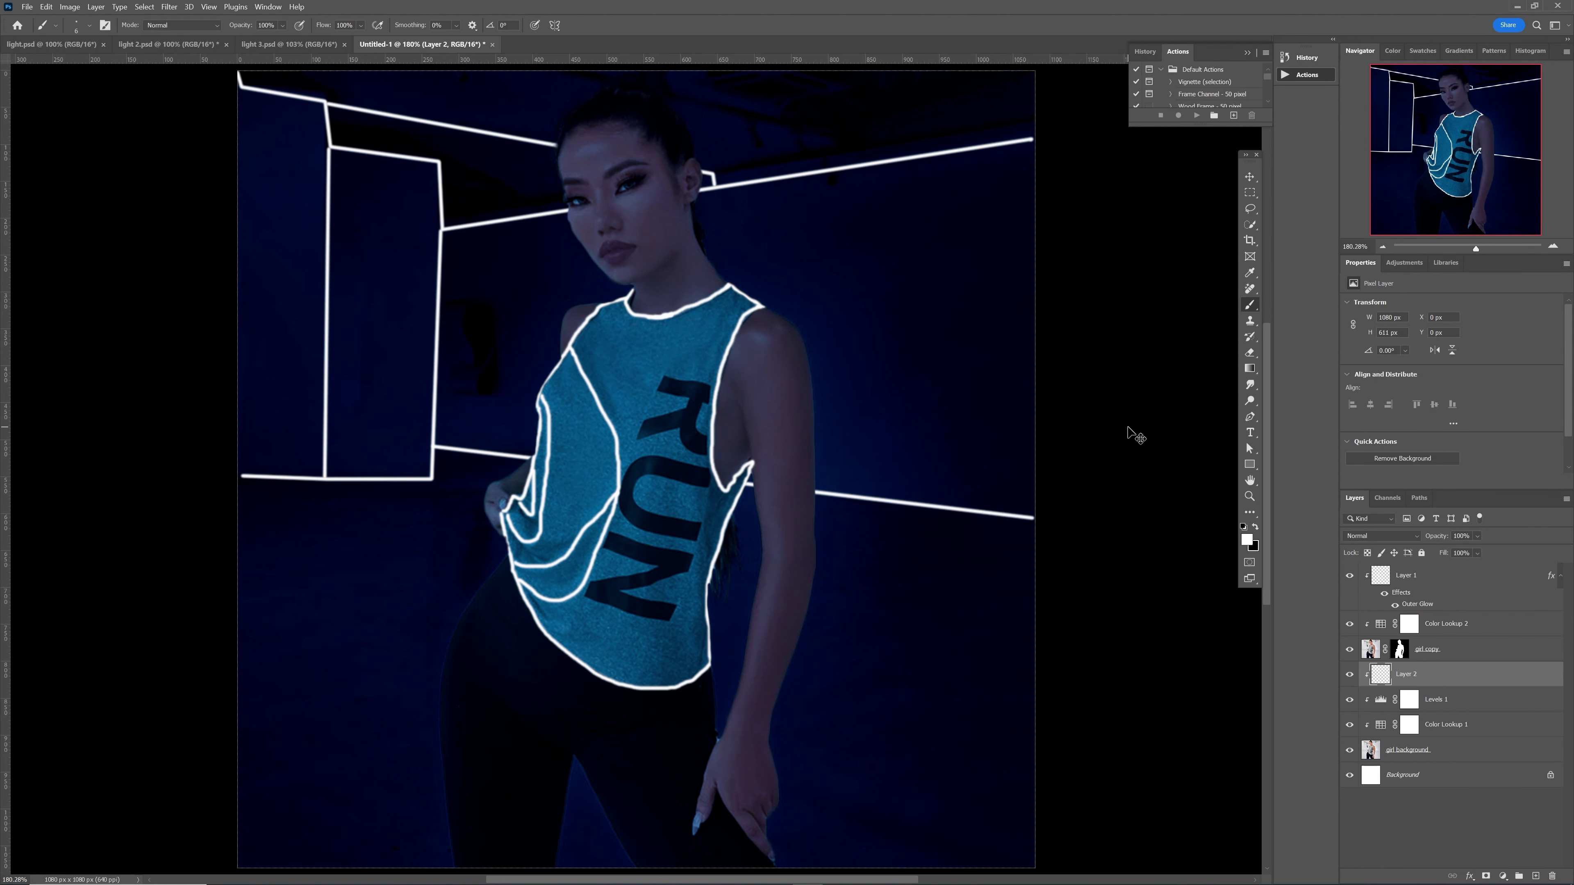
Give the background line layer Layer 2 an Outer Glow with range 30% and size 106 px, and apply the style
key("ctrl+1")
key("v")
double_click(1472, 680)
left_click(1091, 518)
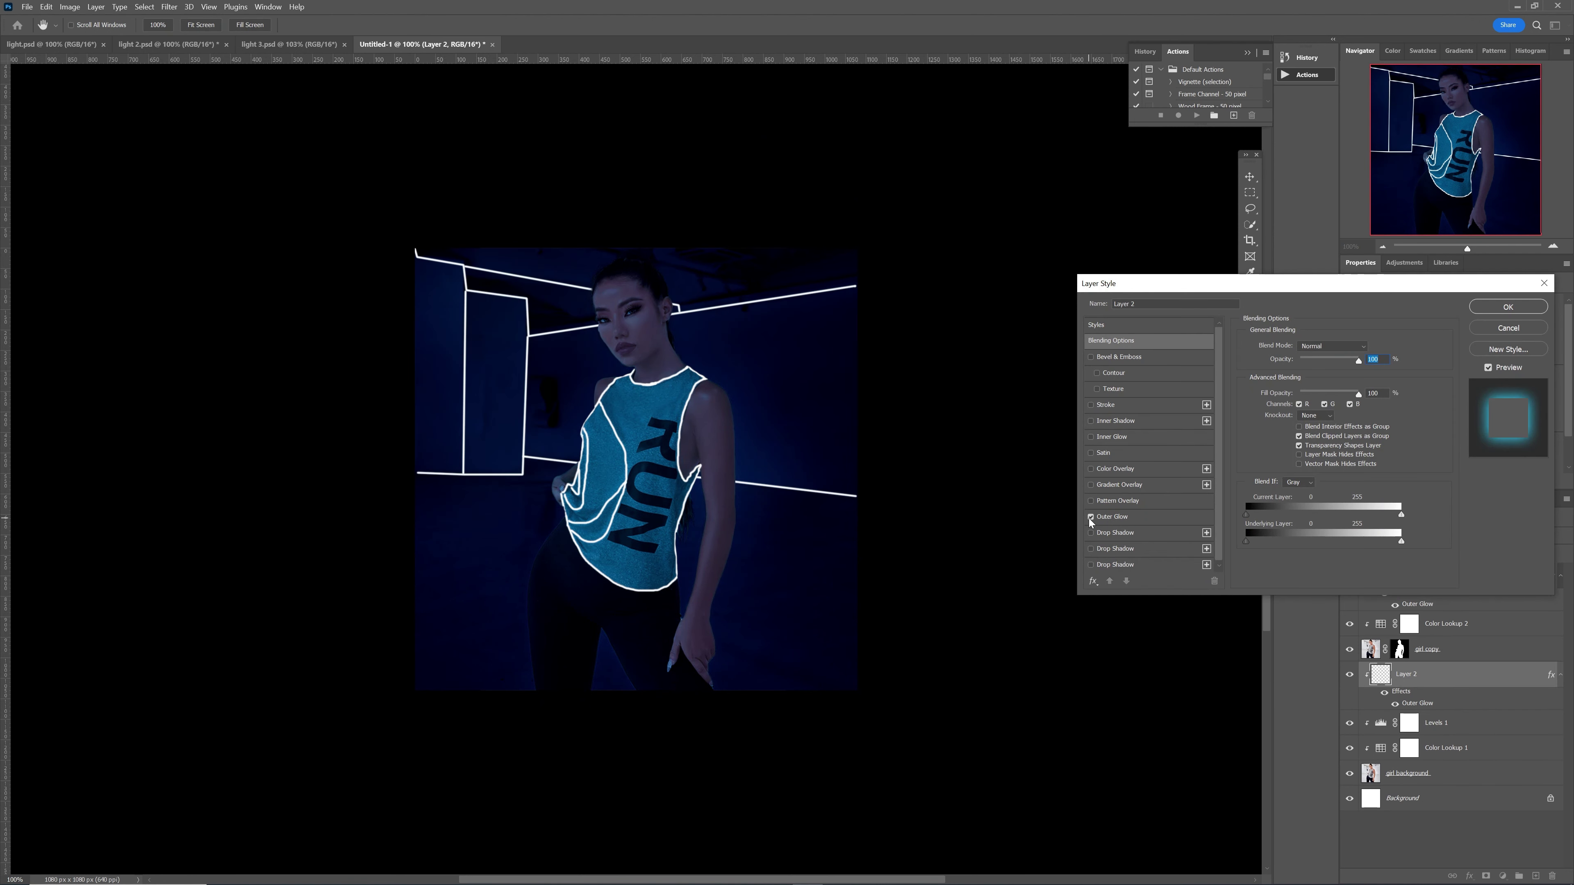
left_click(1138, 518)
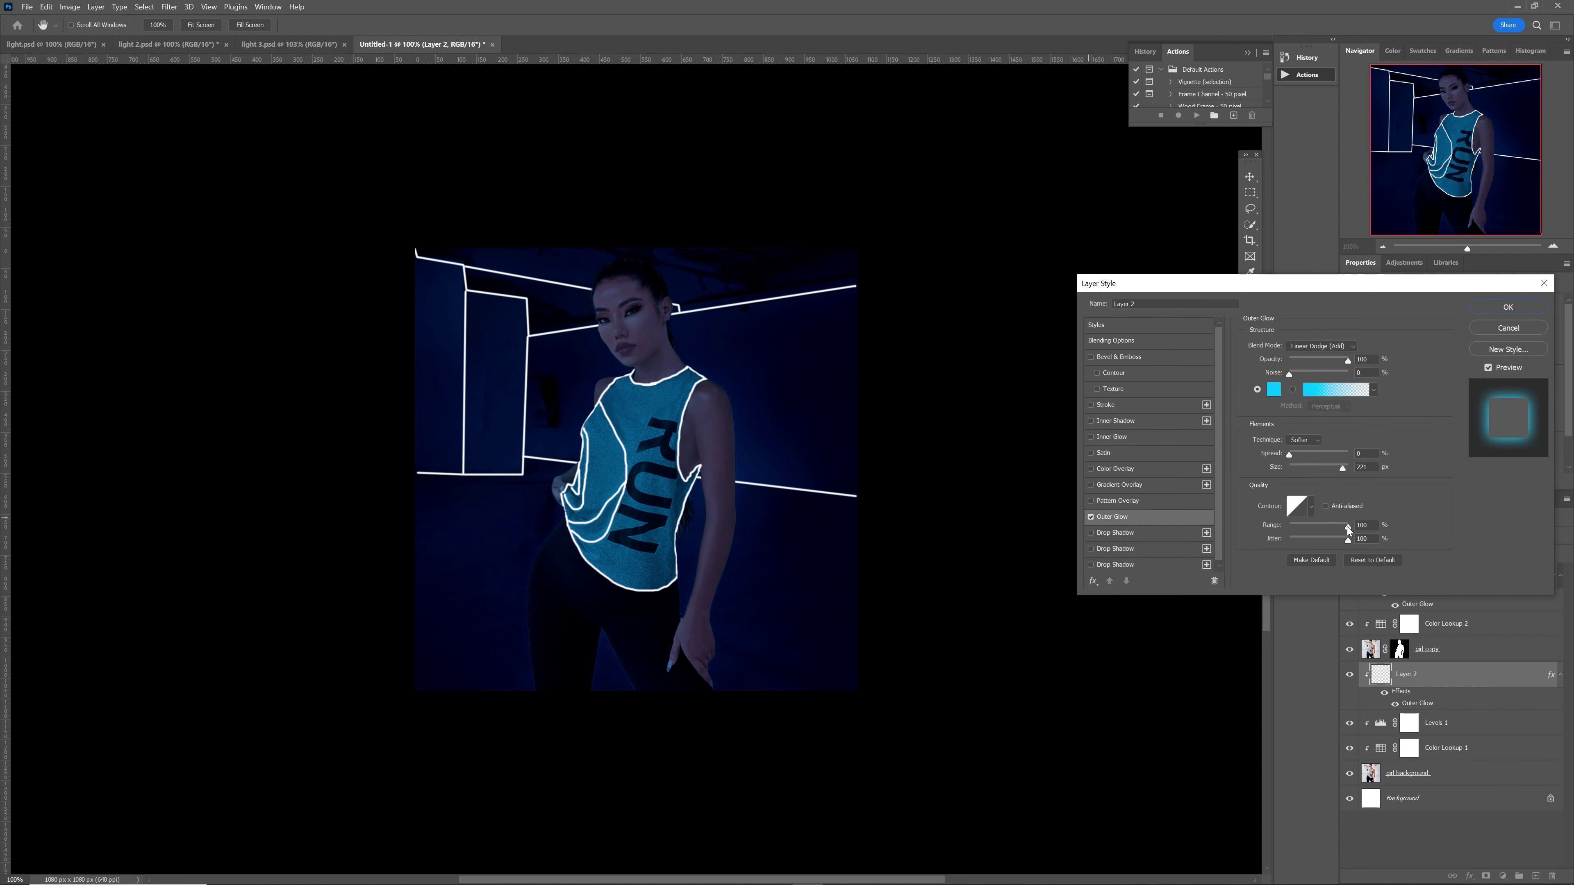
left_click_drag(1347, 526, 1313, 536)
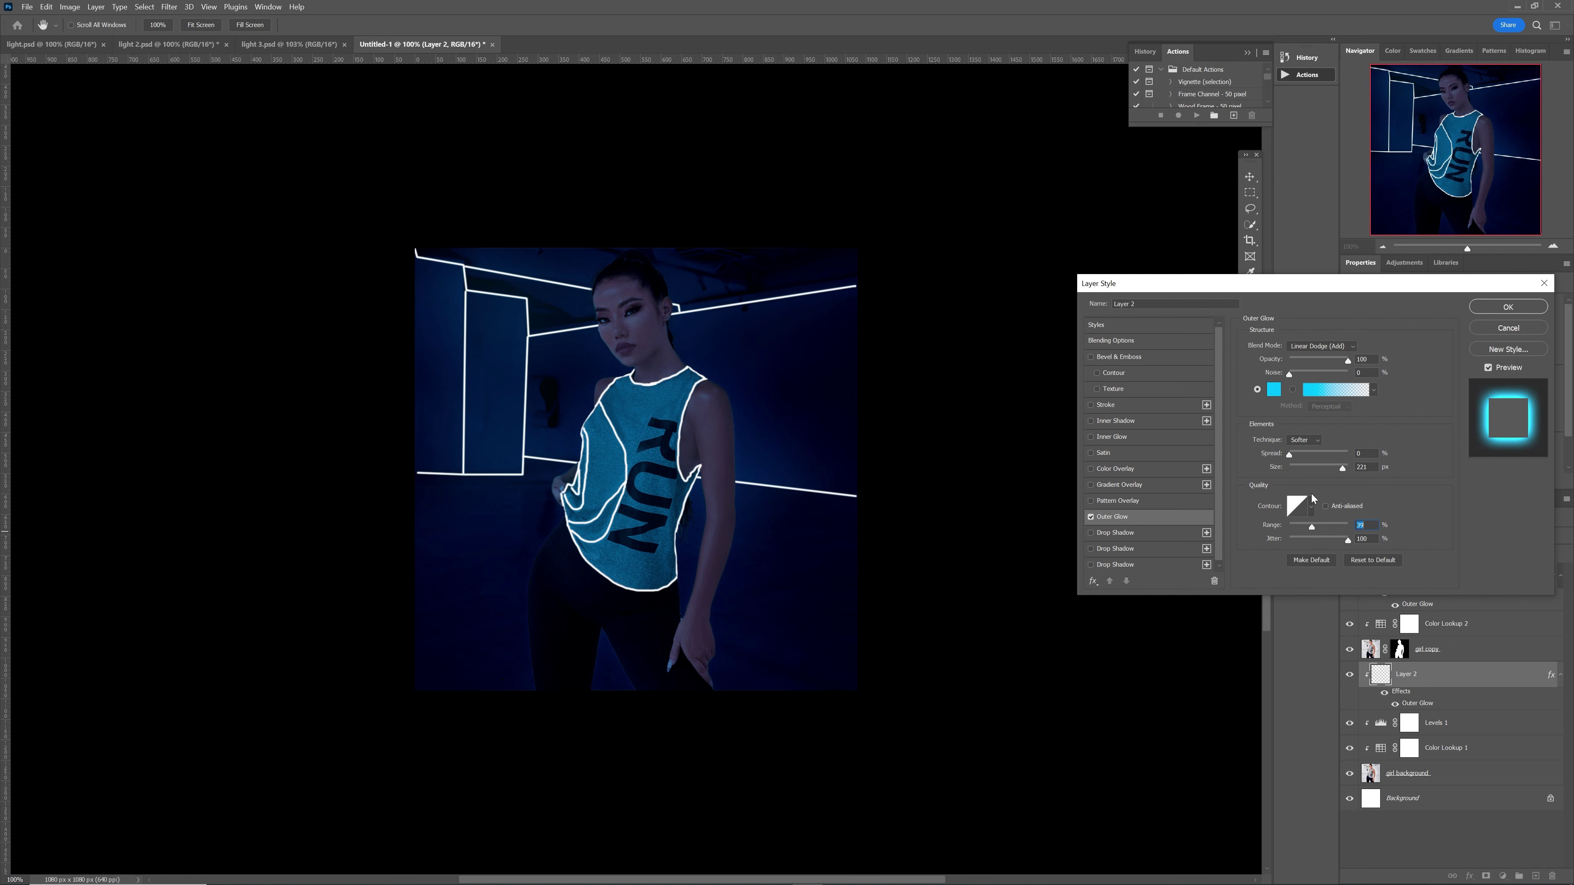
left_click_drag(1344, 466, 1317, 478)
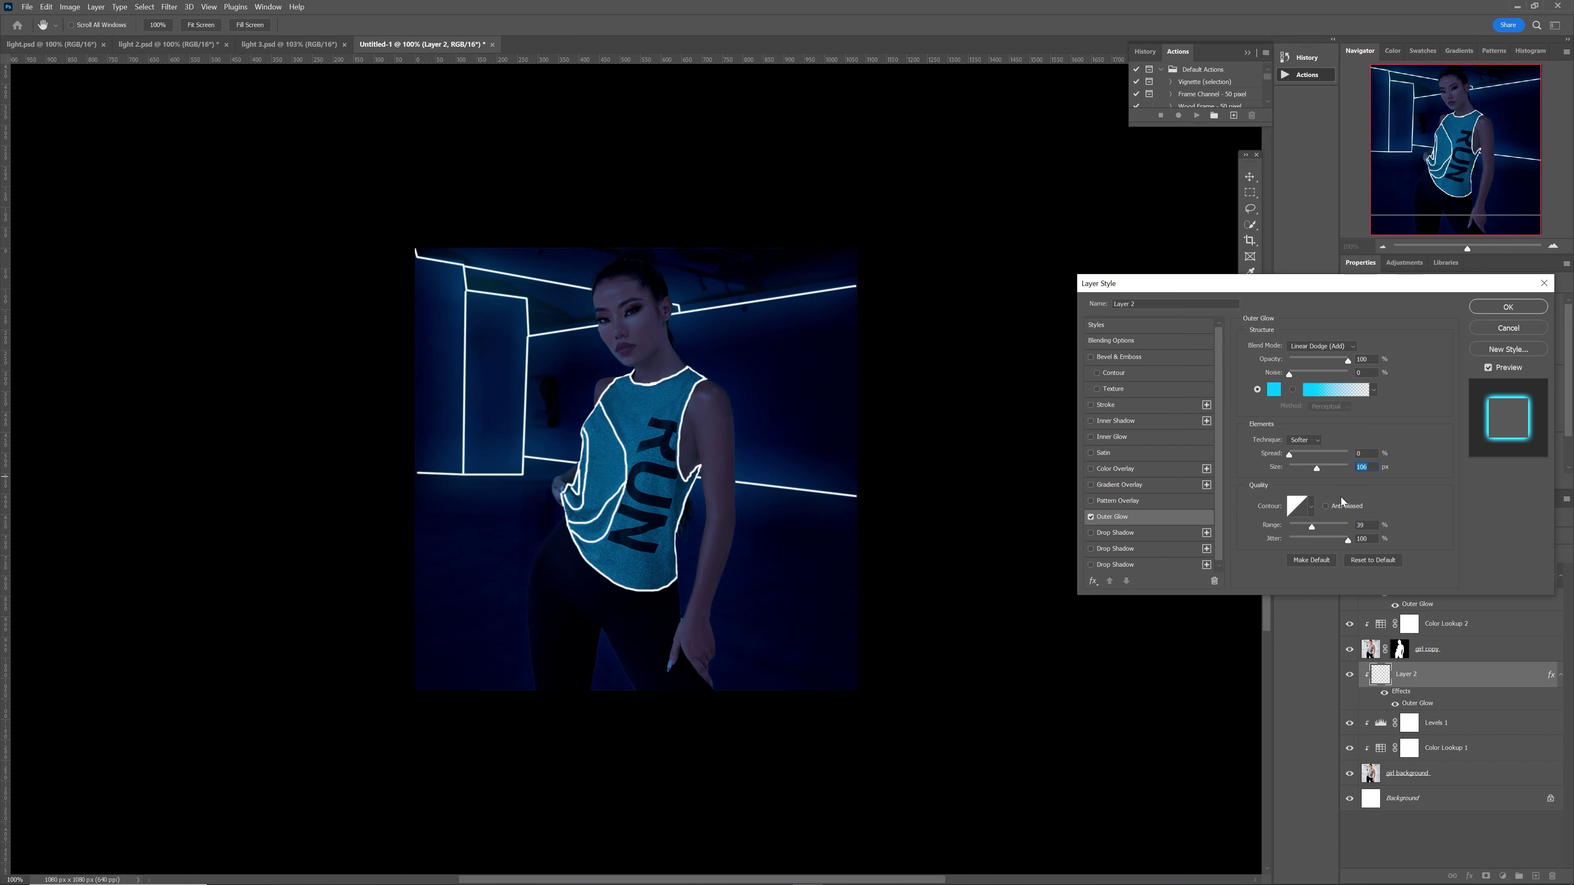
left_click(1507, 307)
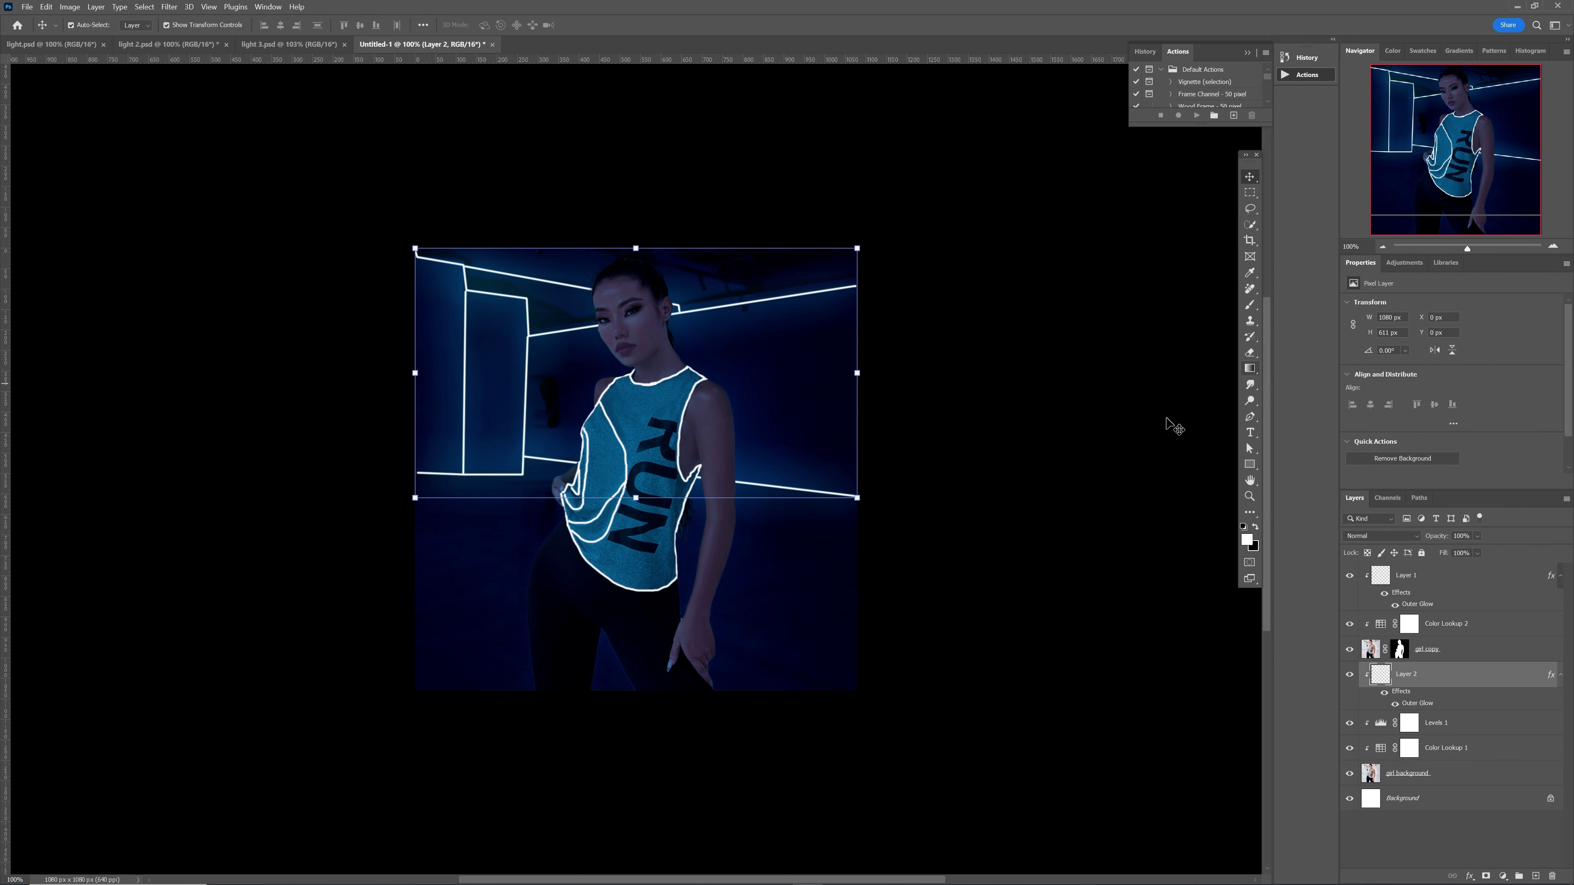
Add a Levels adjustment above Layer 1, pulling the white input inward and nudging the black input slightly to strengthen contrast
left_click(1165, 576)
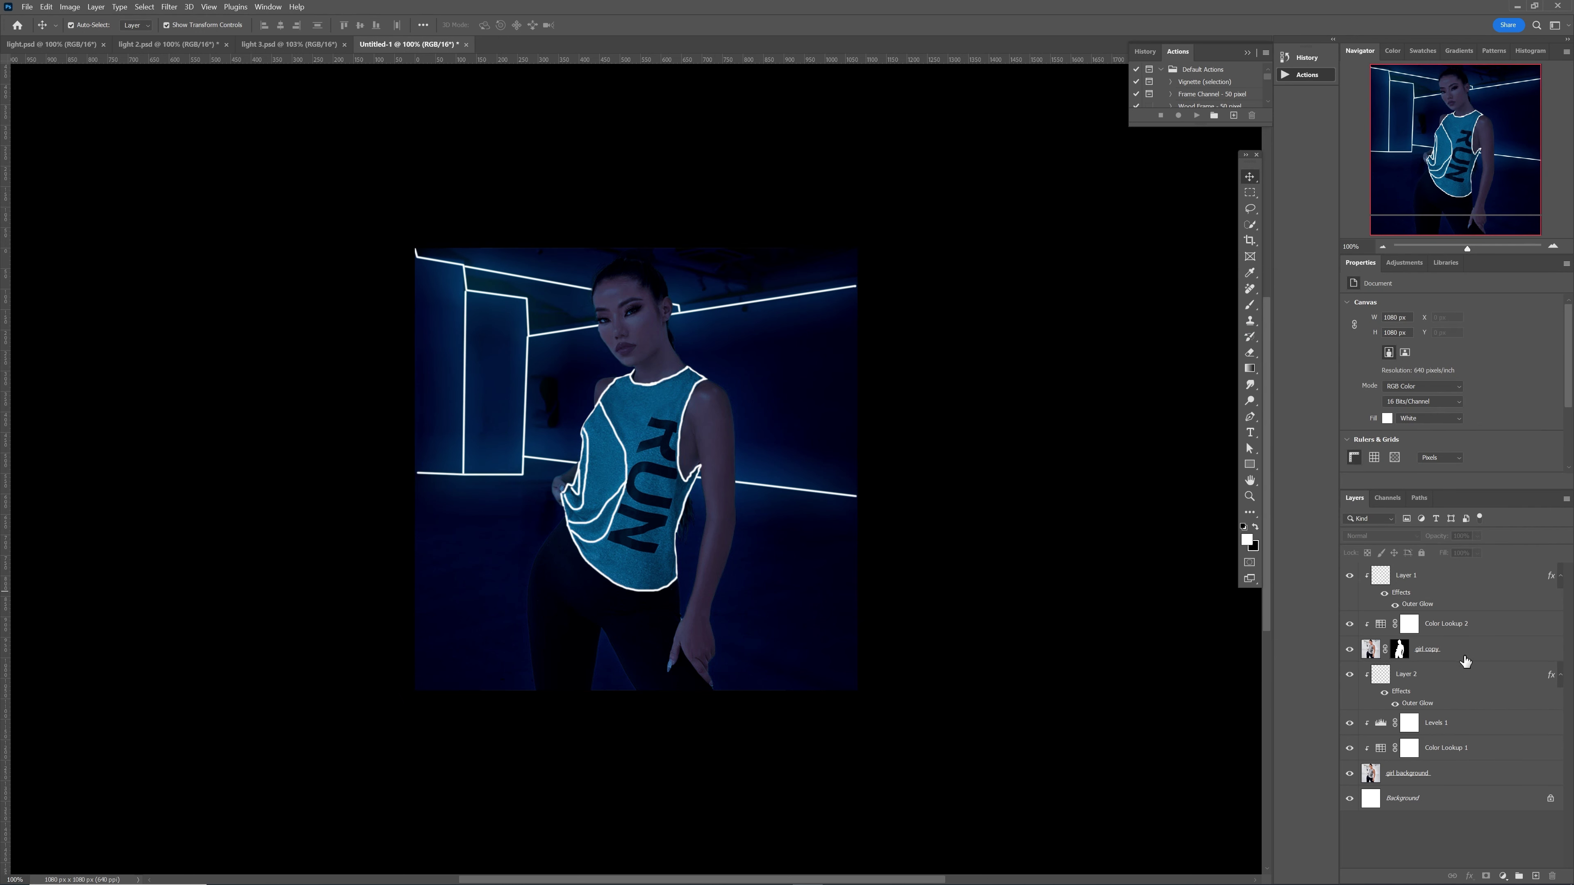
left_click(1452, 586)
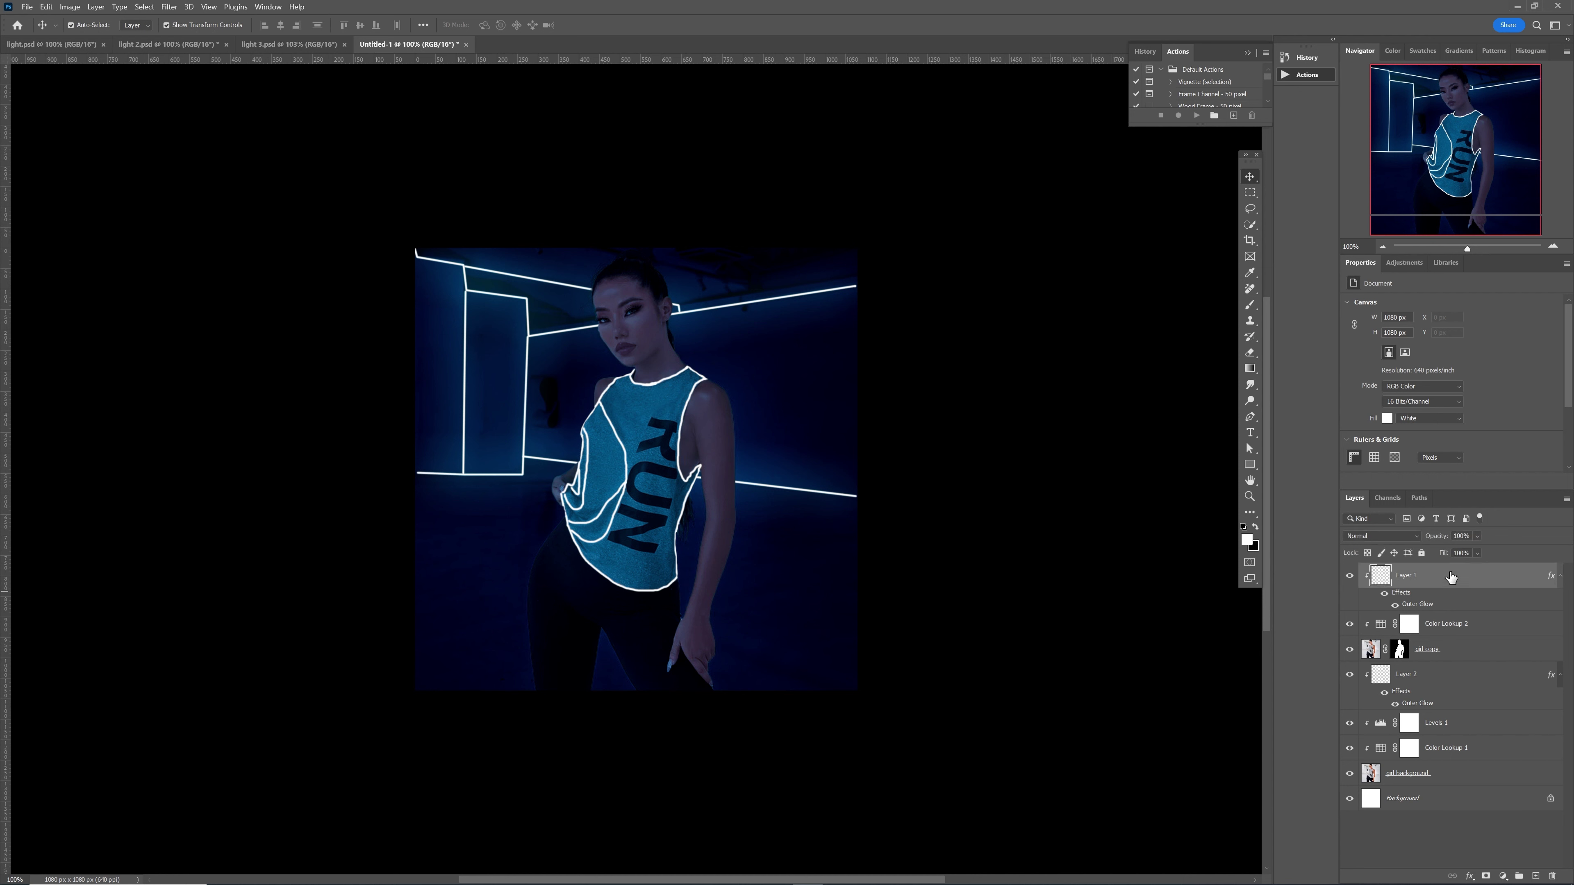
left_click(1399, 264)
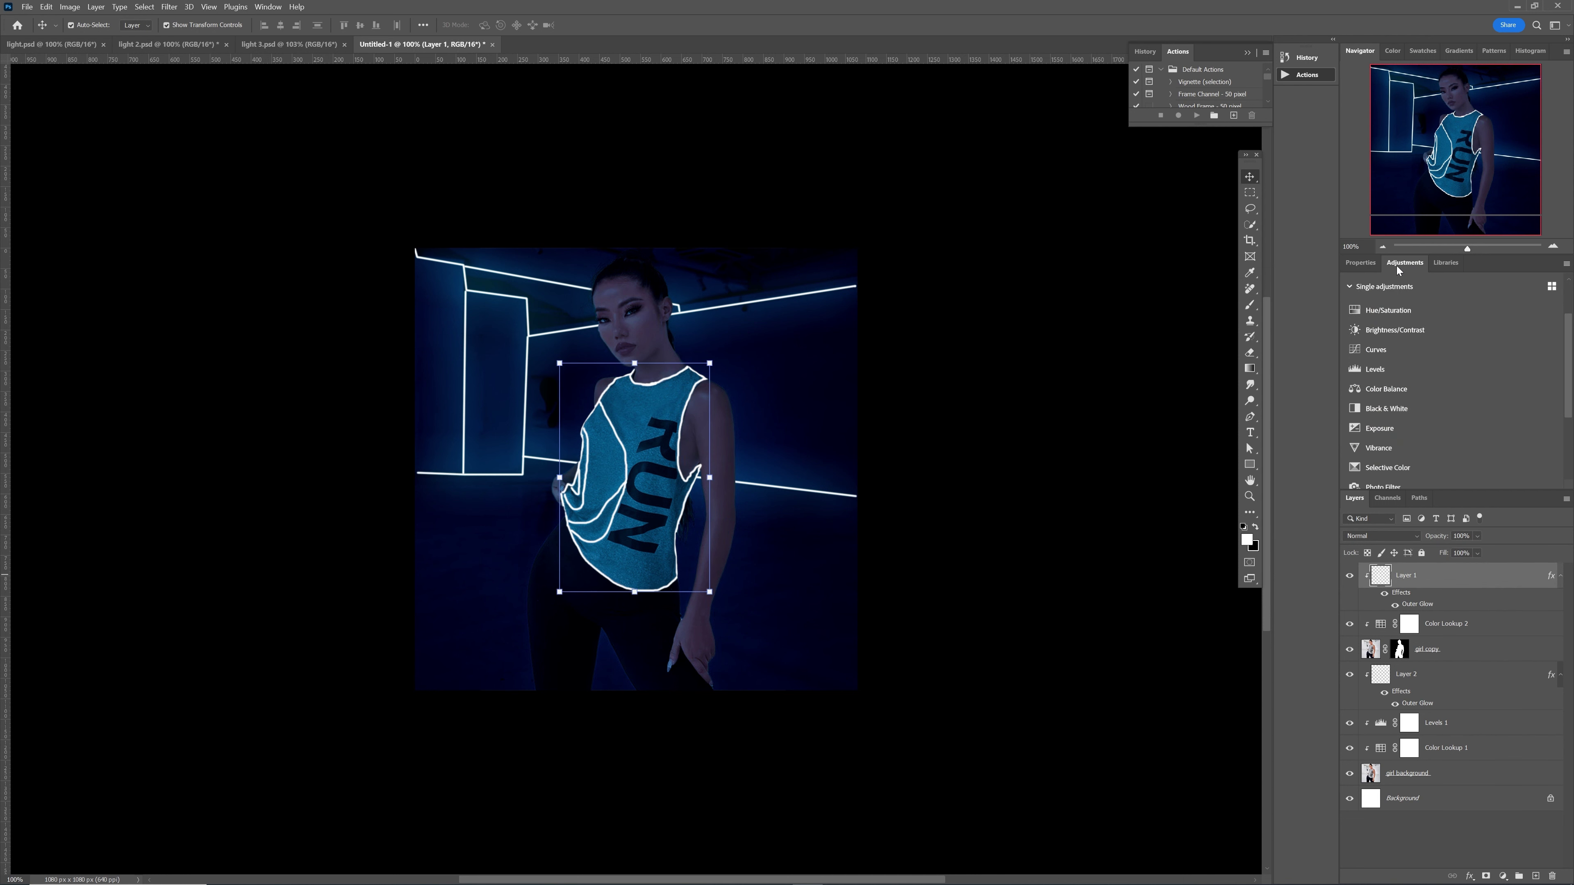
left_click(1416, 371)
left_click_drag(1383, 394, 1387, 394)
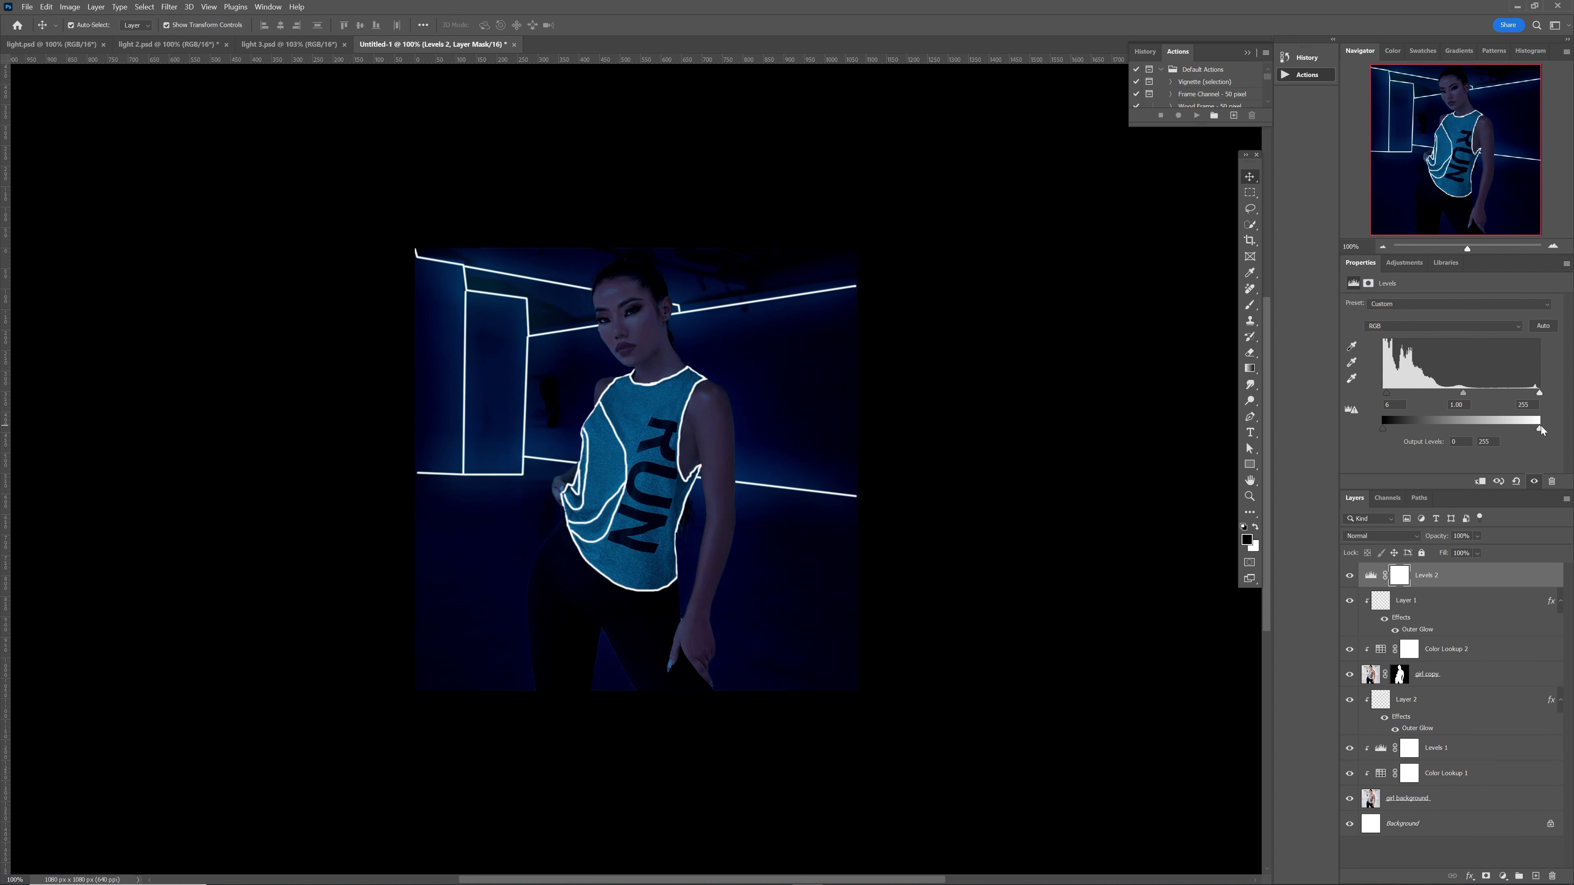
left_click_drag(1540, 394, 1517, 397)
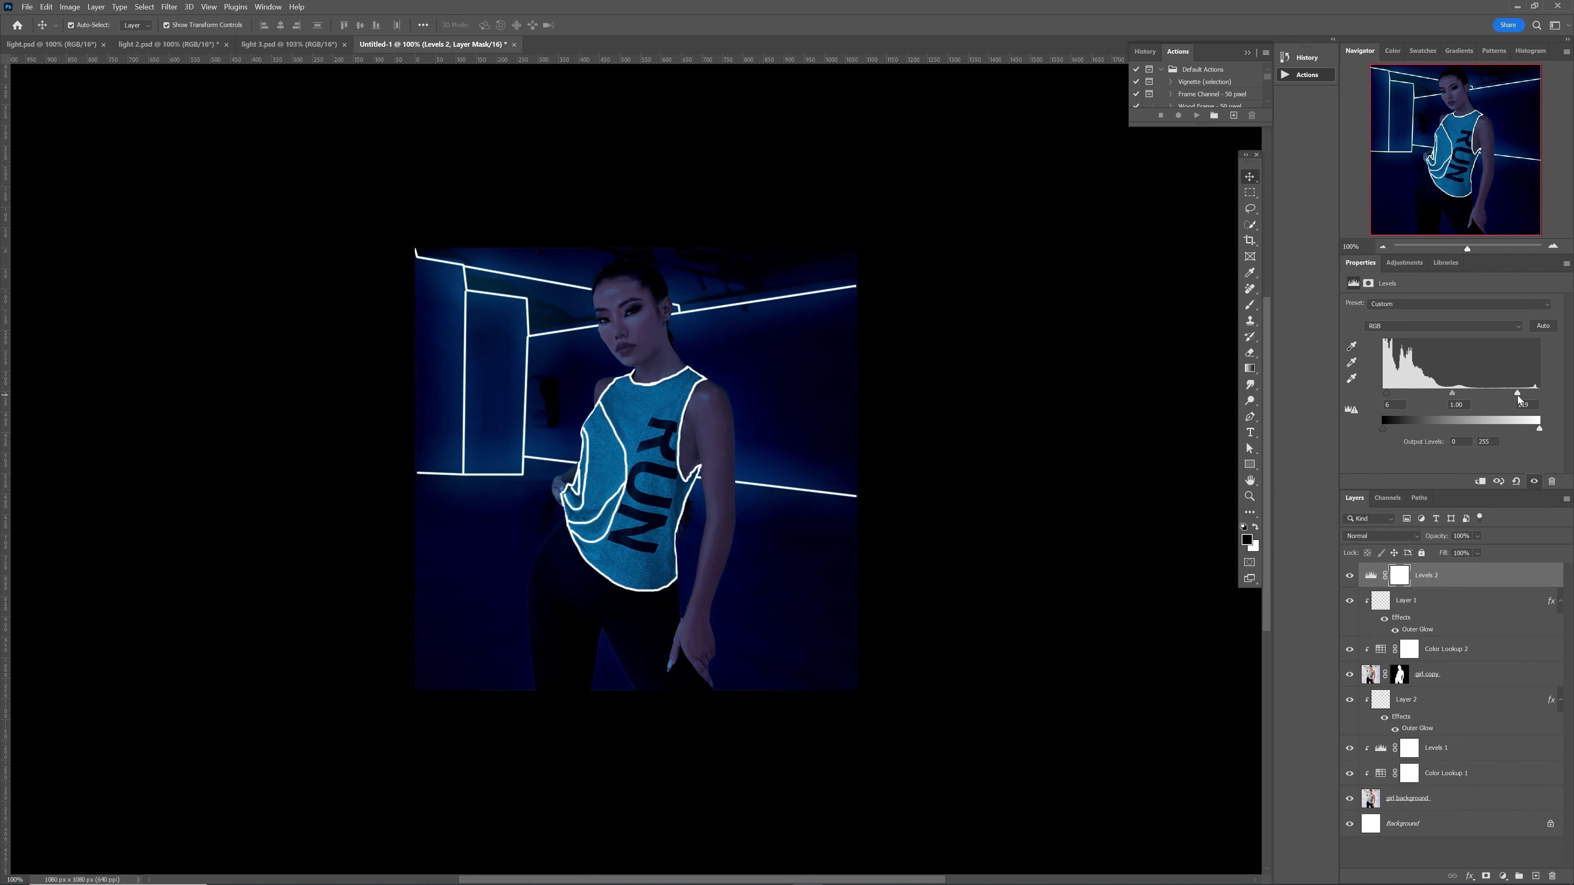
left_click_drag(1386, 395, 1388, 395)
Add an Exposure adjustment clipped above Layer 1 and set its exposure to +1.29
left_click(1474, 583)
left_click(1405, 268)
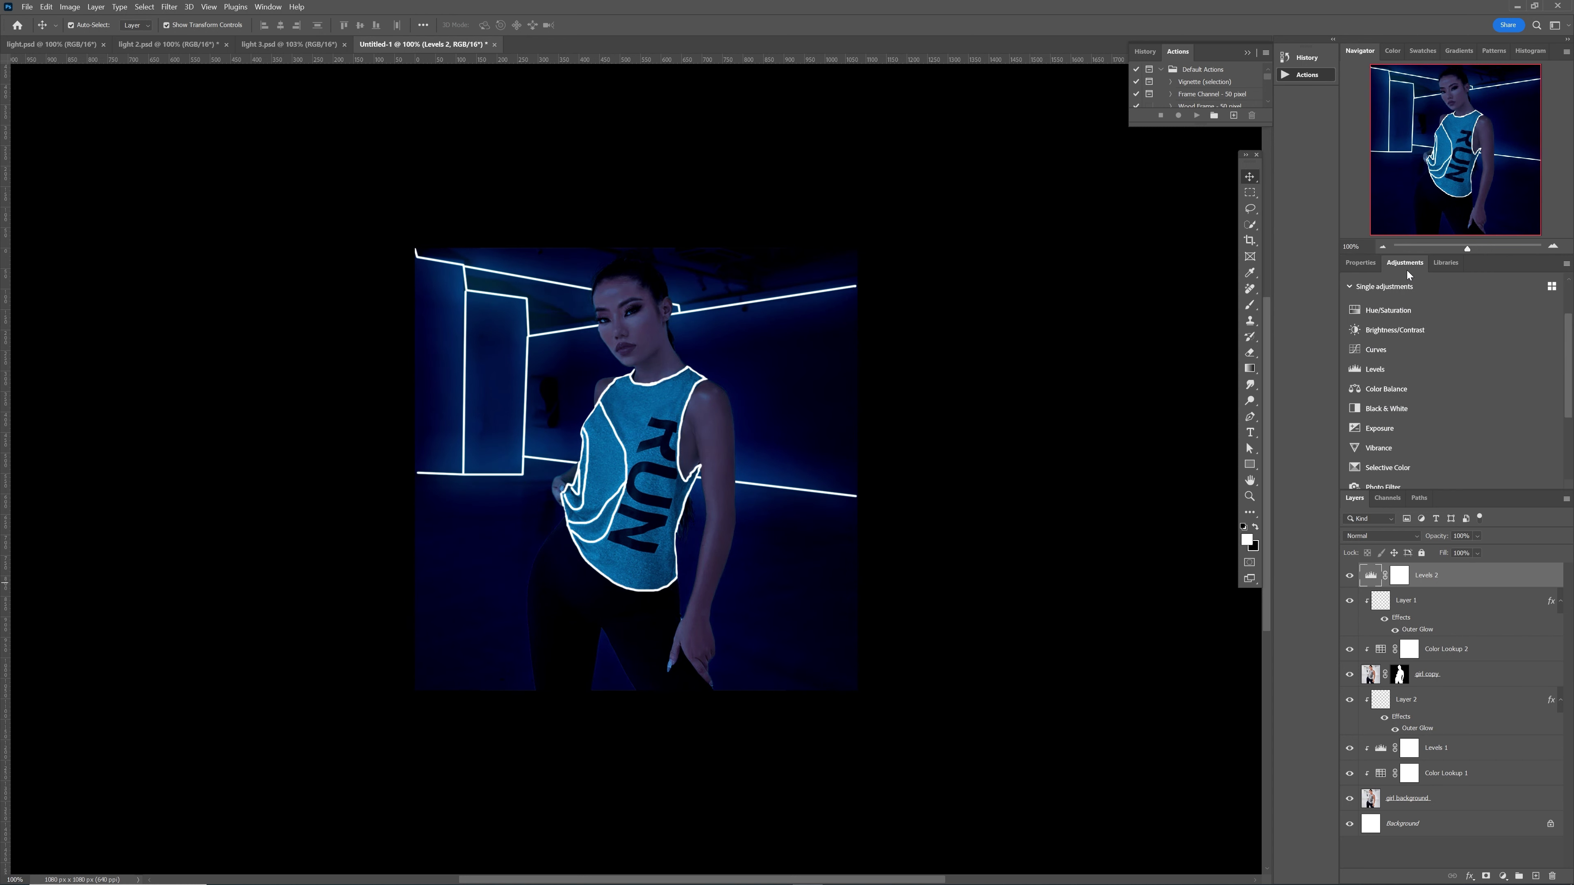
left_click(1453, 601)
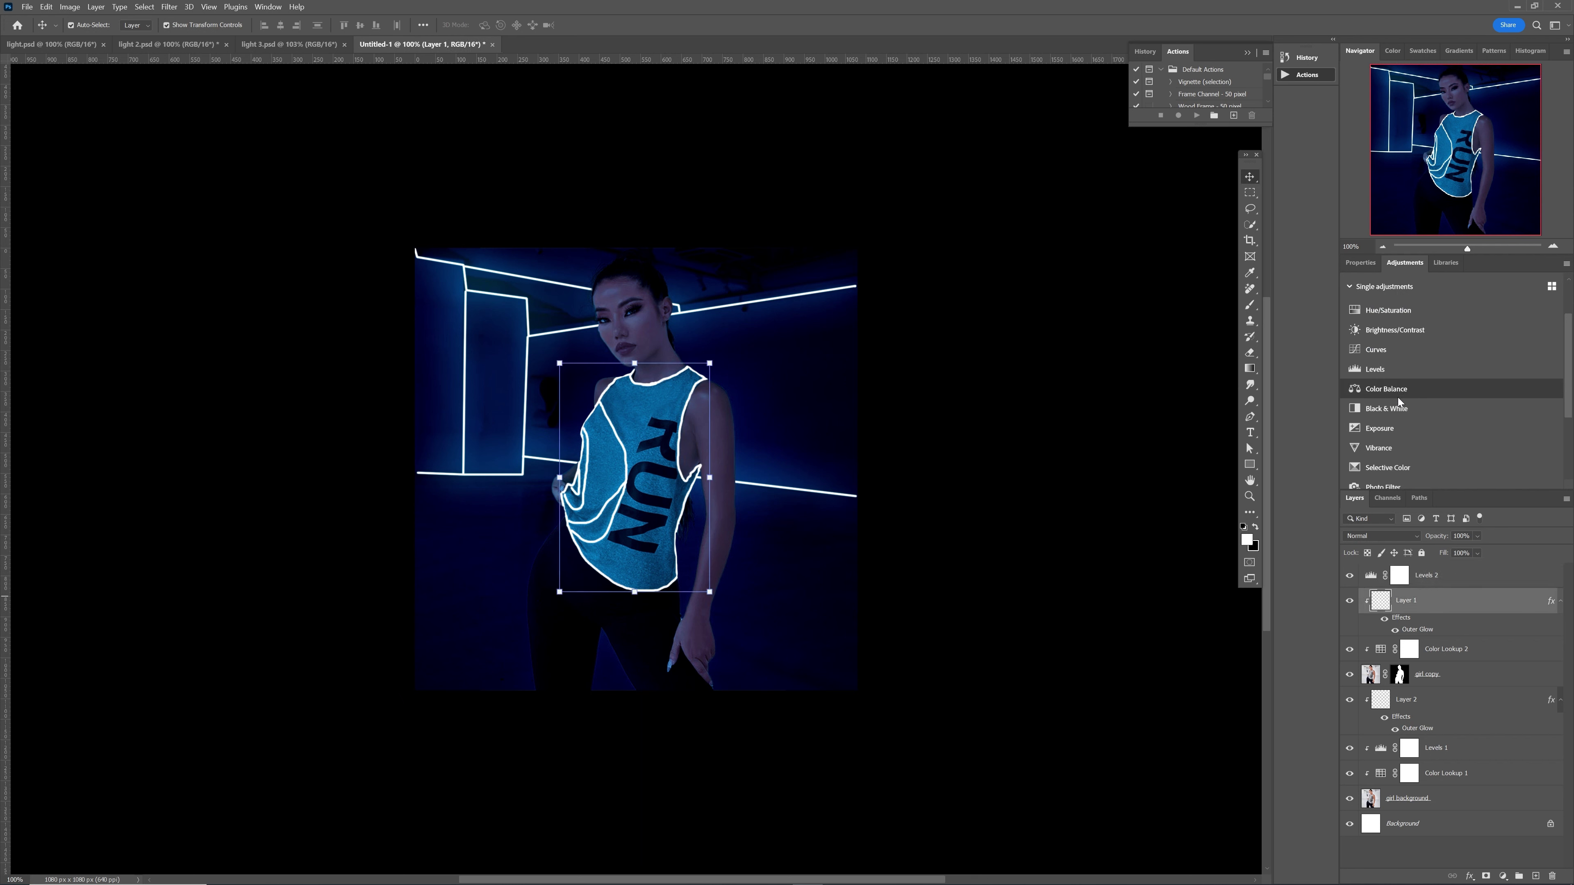
left_click(1394, 429)
key("ctrl+alt+g")
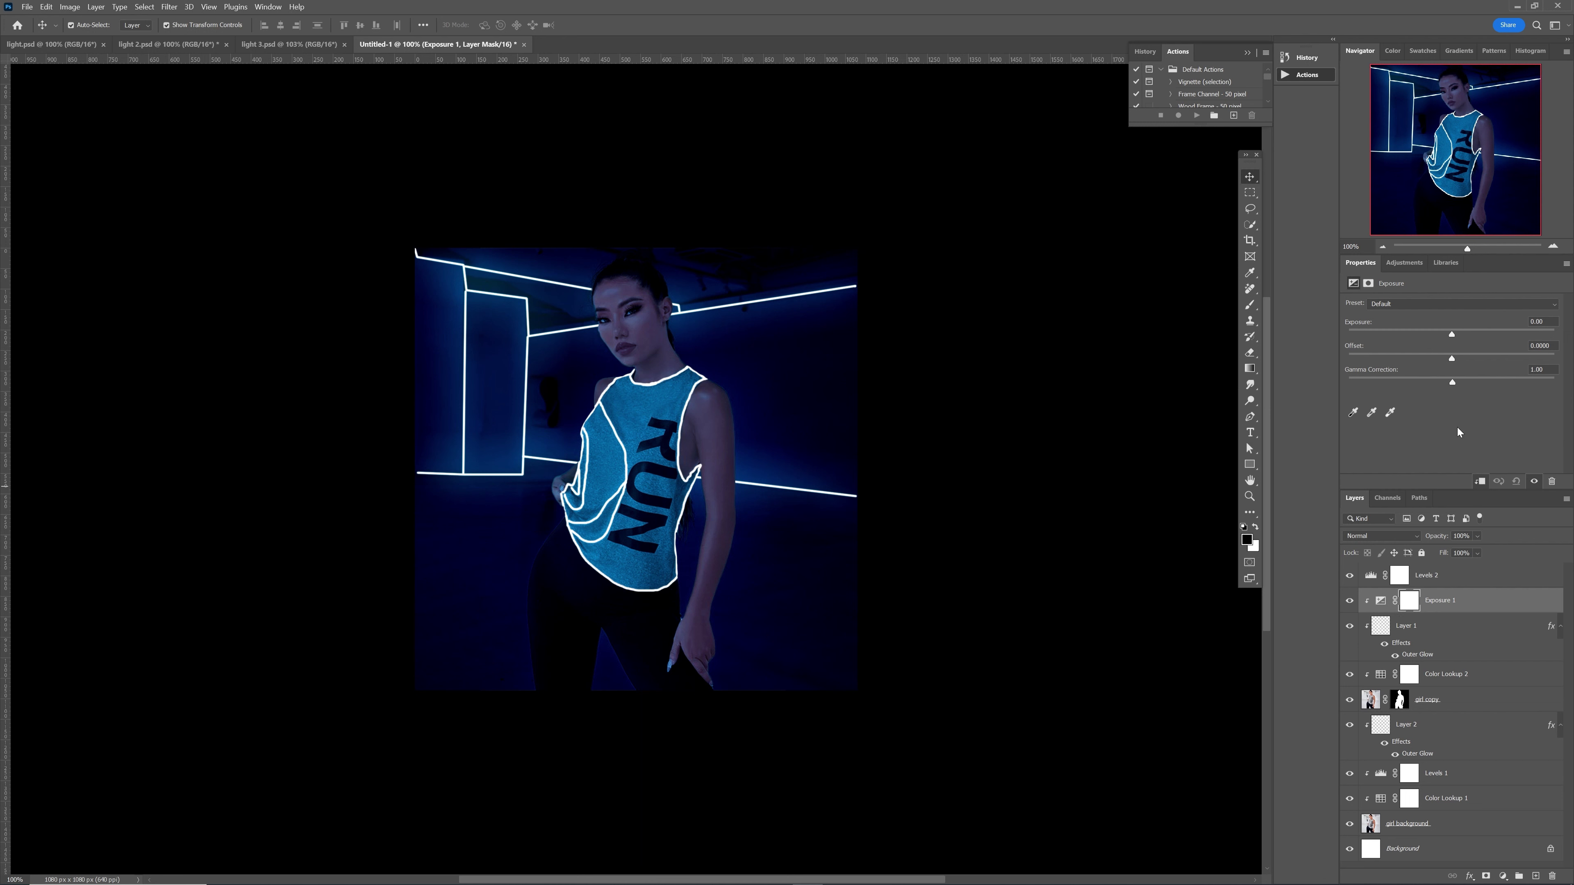
left_click_drag(1451, 332, 1472, 333)
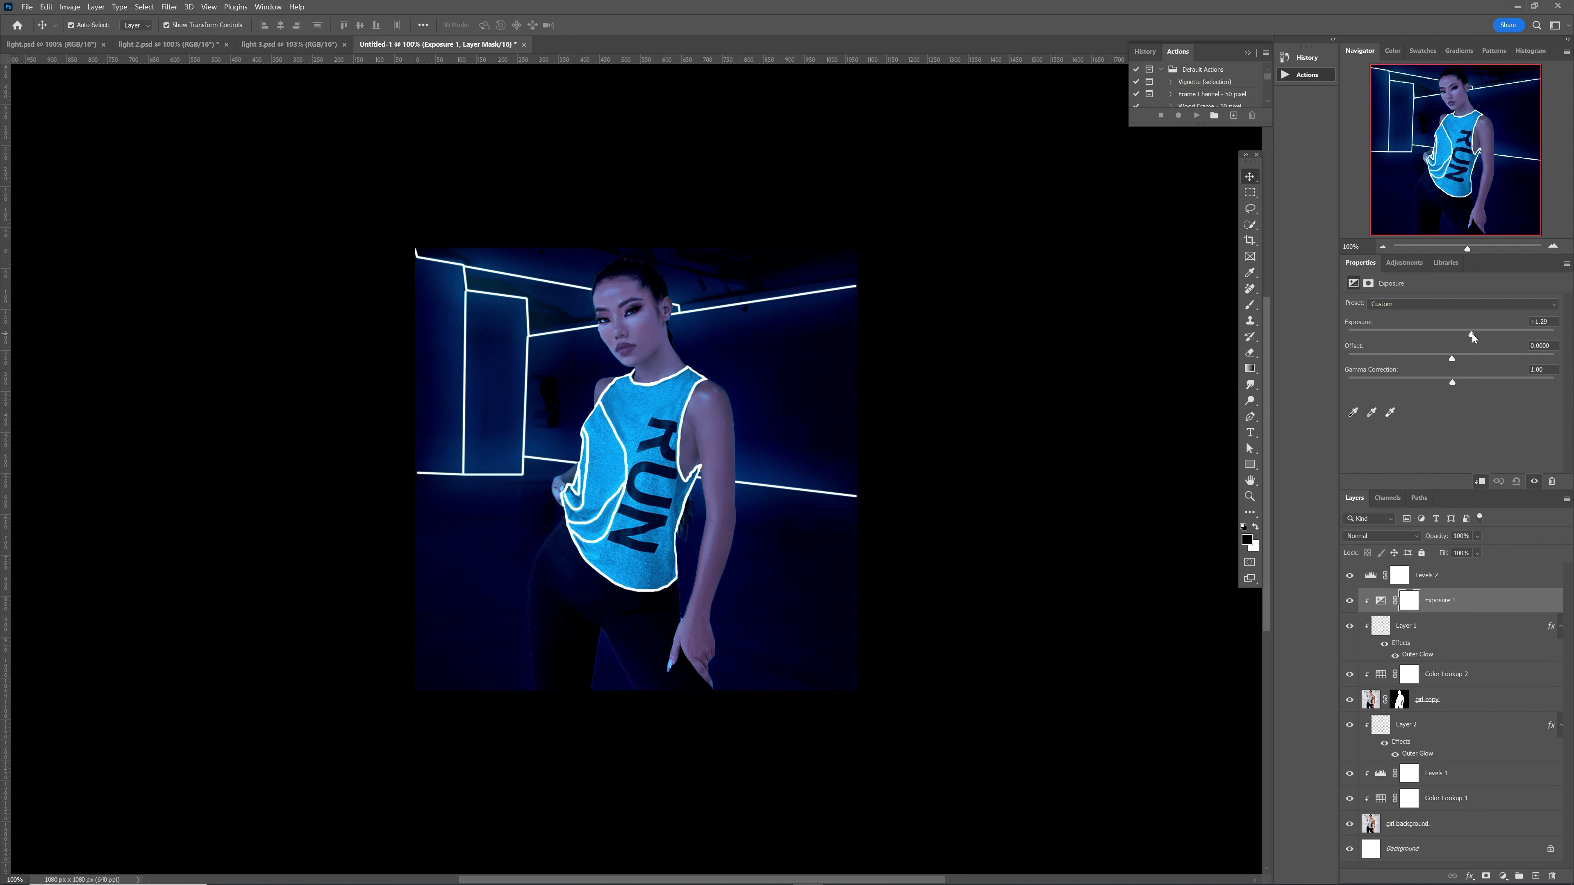
Invert the Exposure 1 layer mask to black and activate the Brush tool
left_click(1408, 601)
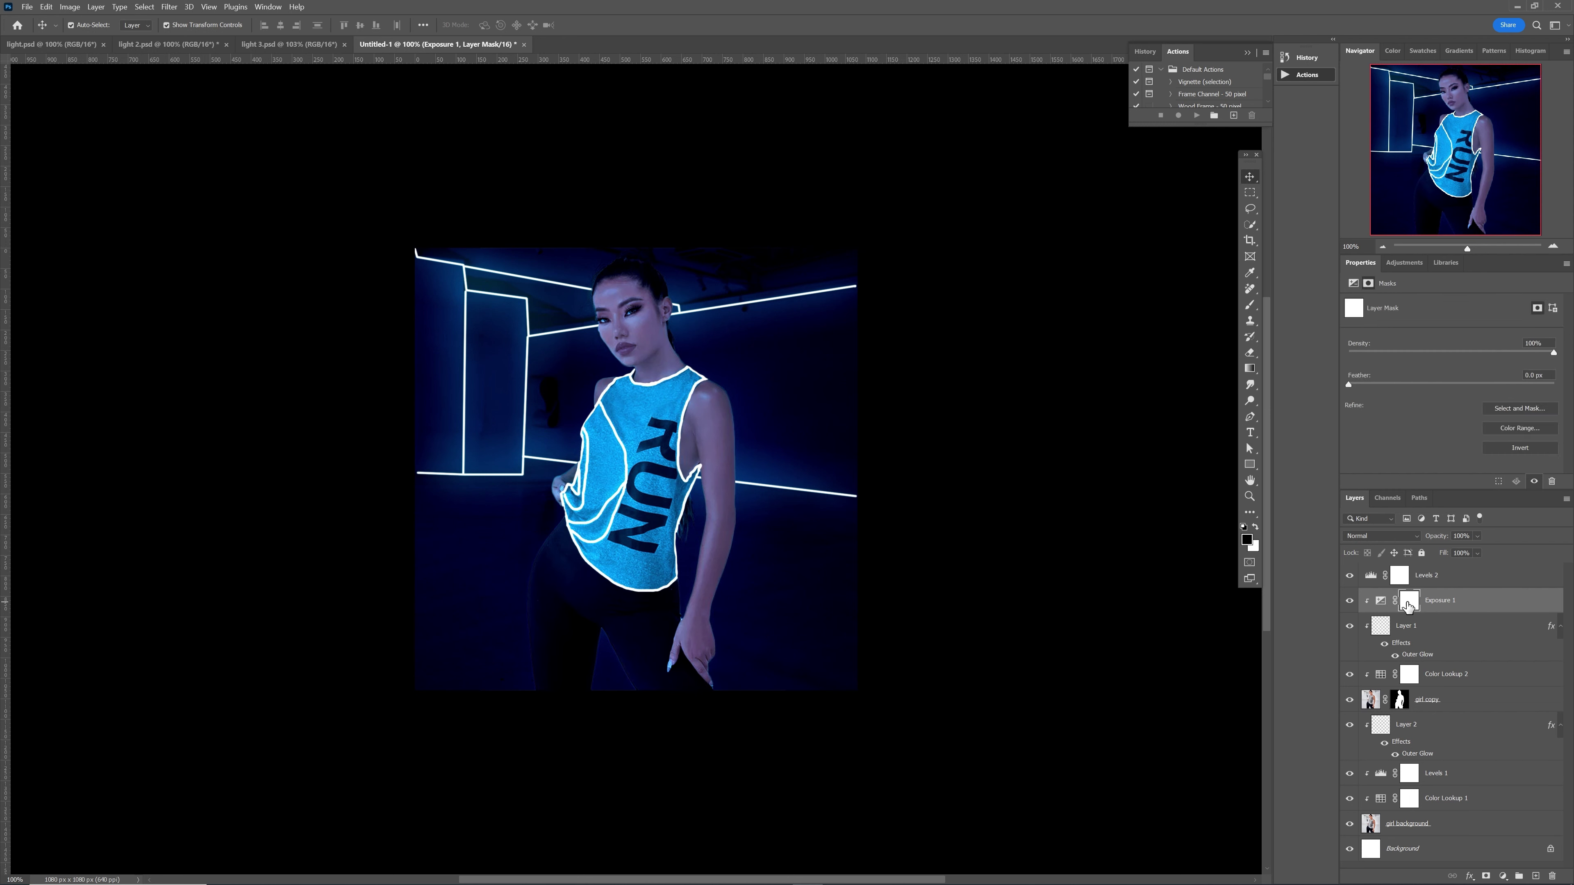
key("ctrl+i")
key("b")
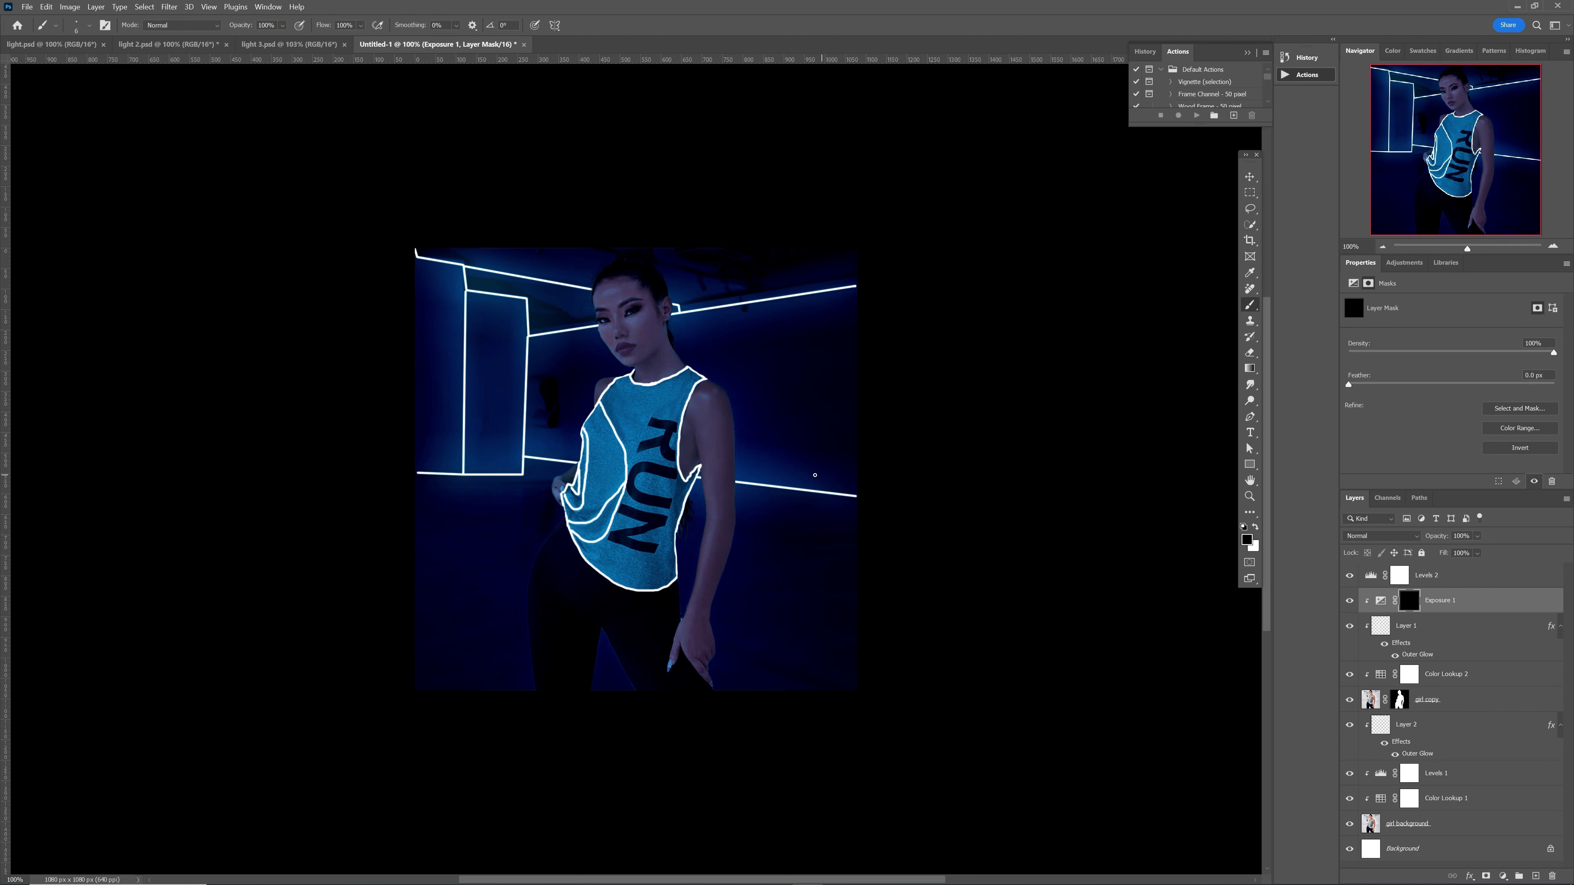
key("ctrl+0")
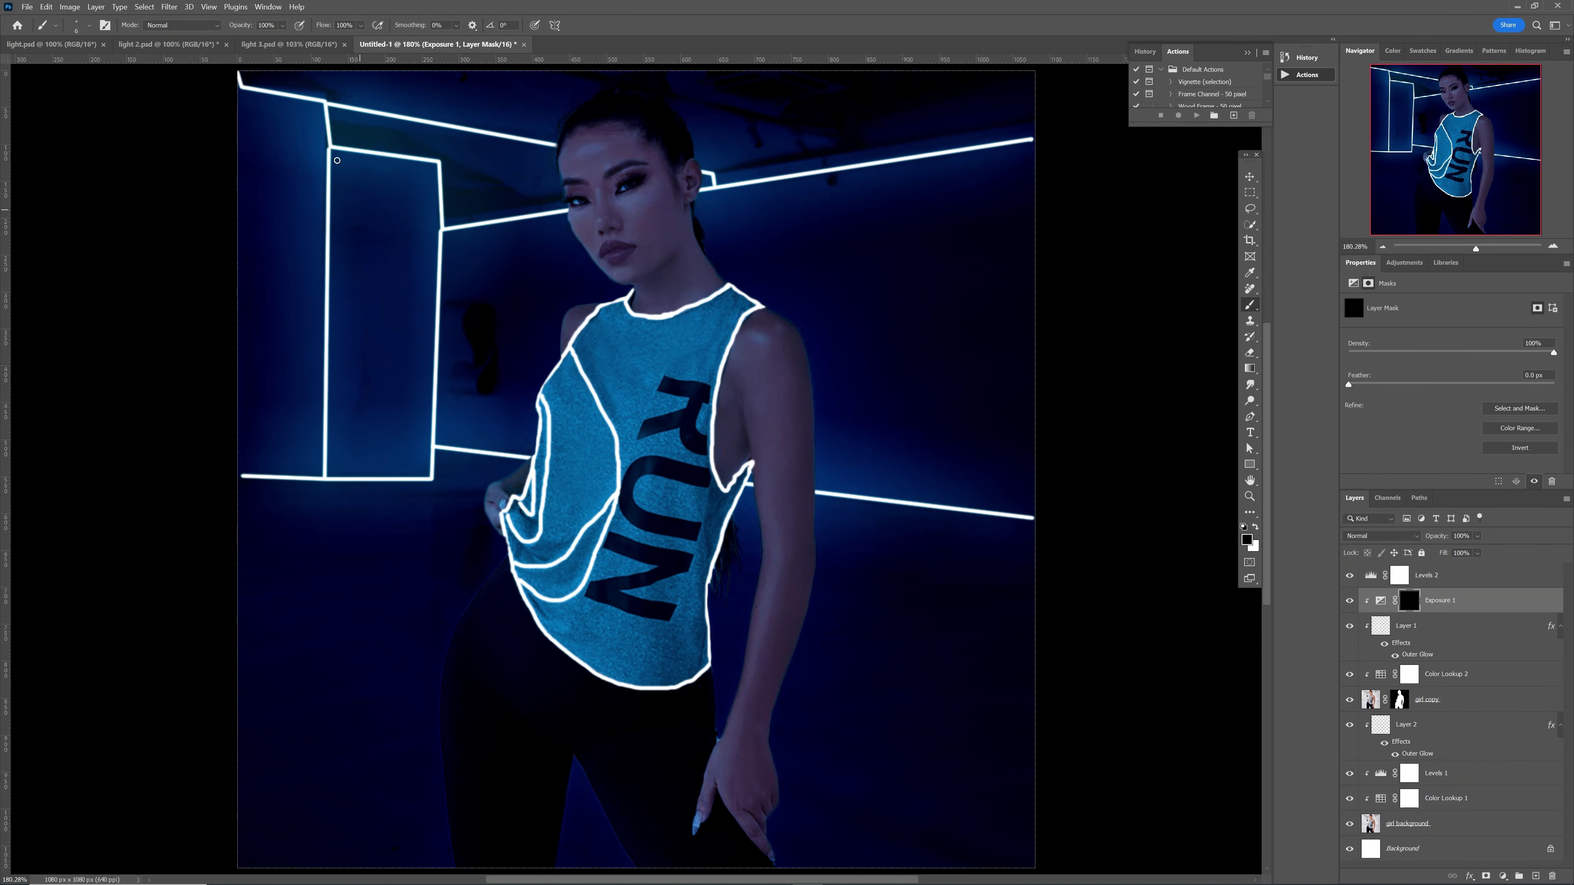
Set up a small soft white brush with reduced flow and 100% opacity
left_click(283, 26)
left_click(274, 40)
left_click(360, 26)
left_click_drag(384, 40, 357, 53)
left_click_drag(789, 461, 824, 467)
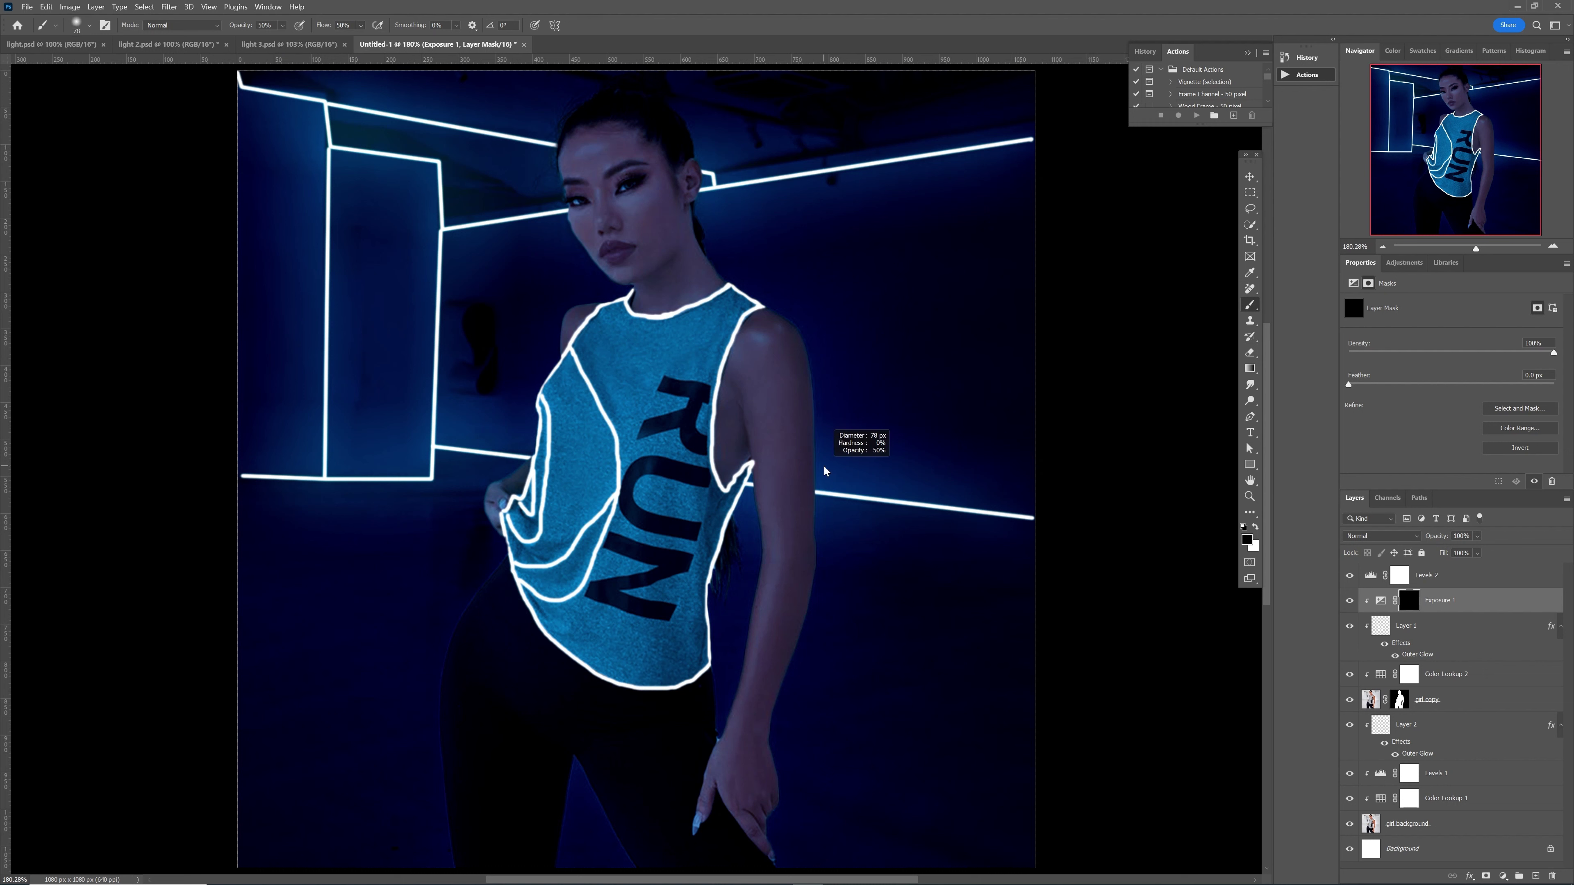
left_click_drag(702, 441, 671, 440)
key("x")
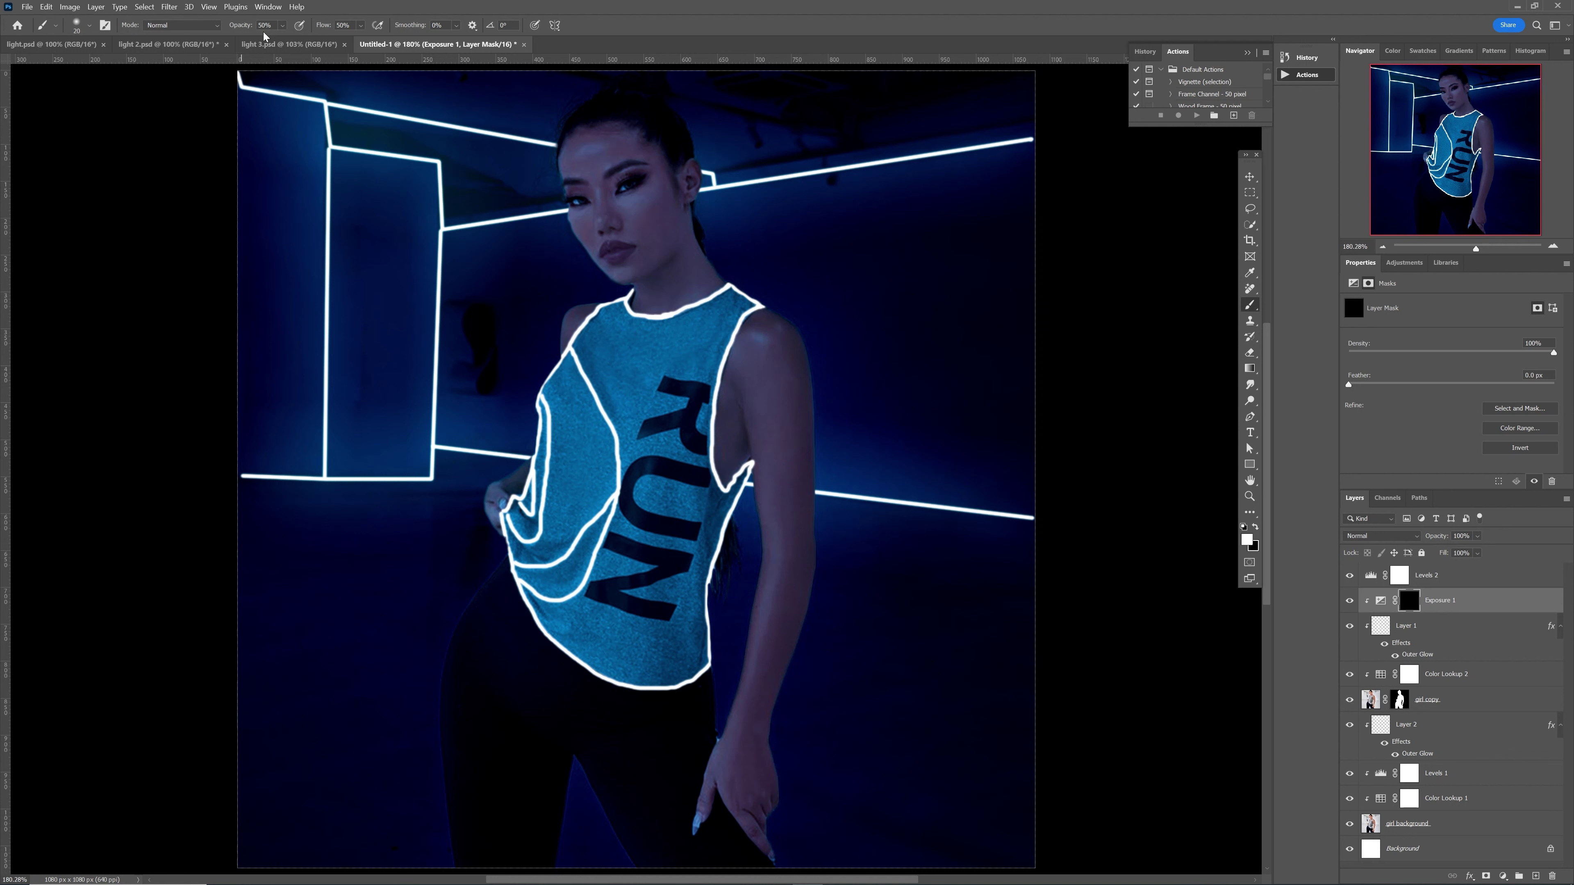
left_click(282, 25)
left_click(576, 362)
left_click_drag(576, 362, 615, 478)
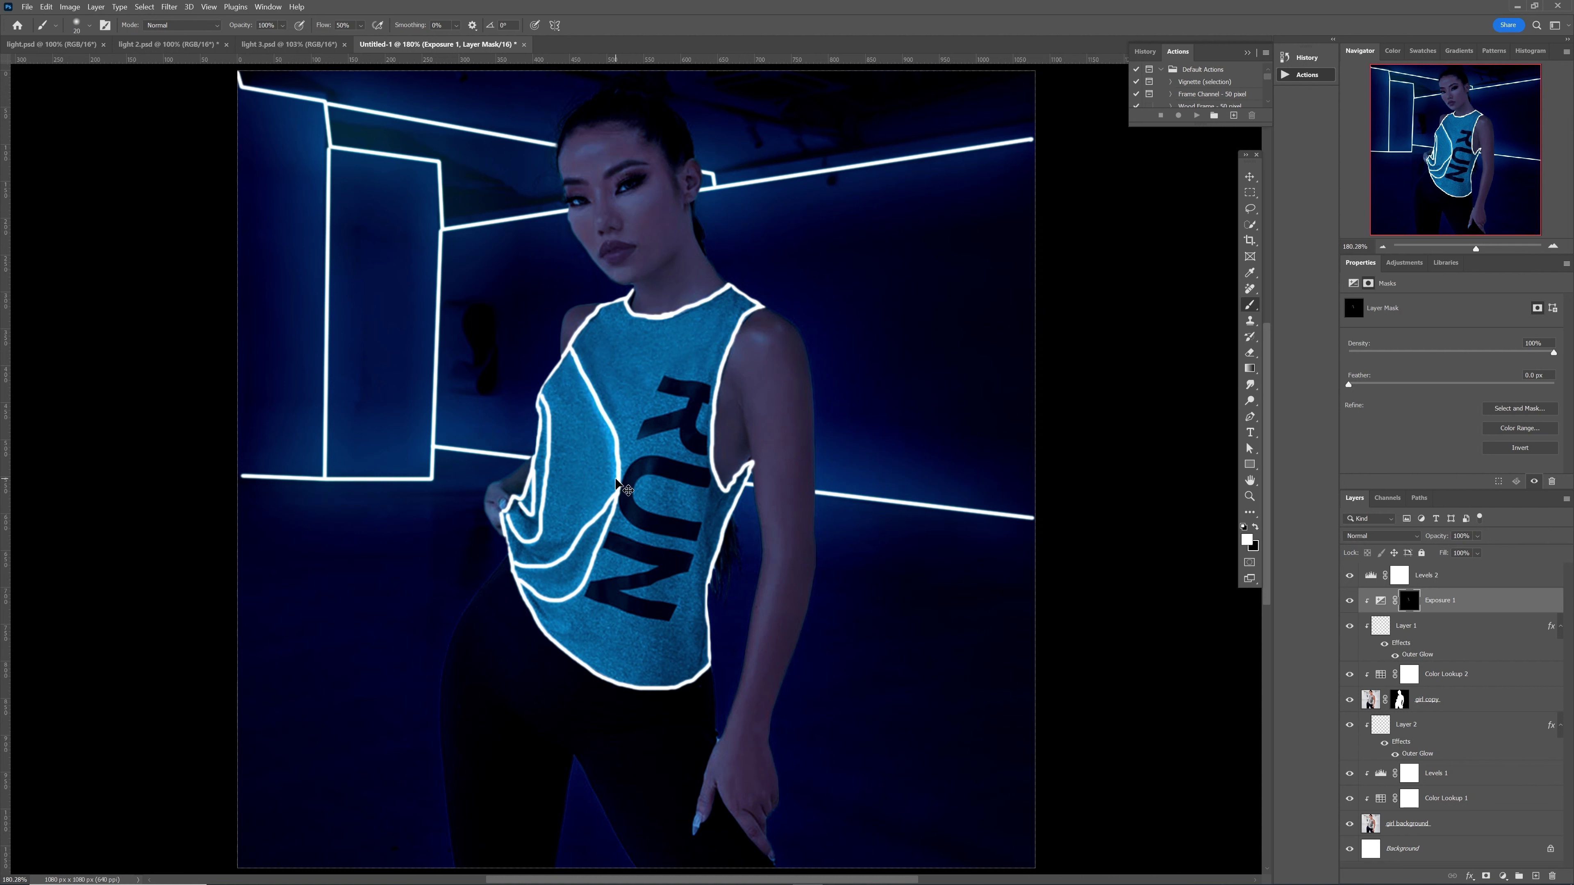
key("ctrl+z")
Set the brush flow to 100% and paint white on the Exposure 1 mask along the shirt's inner fold lines
left_click(359, 25)
left_click_drag(372, 41, 408, 43)
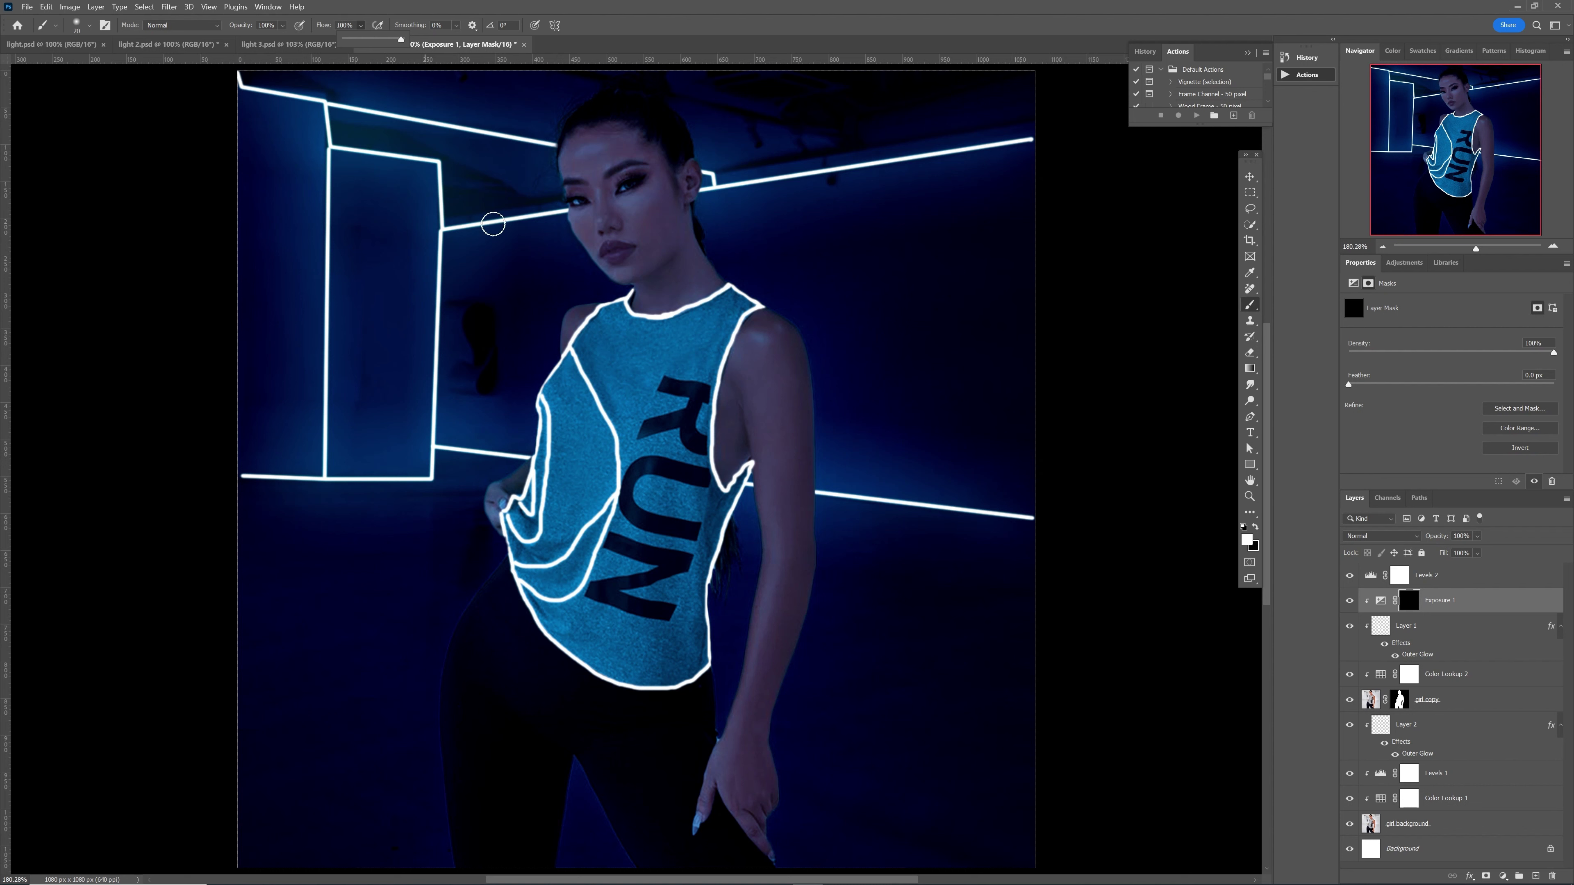
mouse_move(571, 357)
left_mouse_down()
mouse_move(614, 455)
mouse_move(608, 523)
mouse_move(580, 585)
mouse_move(525, 586)
mouse_move(549, 550)
mouse_move(520, 564)
mouse_move(565, 552)
mouse_move(615, 495)
left_mouse_up()
mouse_move(546, 399)
left_mouse_down()
mouse_move(540, 515)
mouse_move(514, 533)
mouse_move(532, 540)
left_mouse_up()
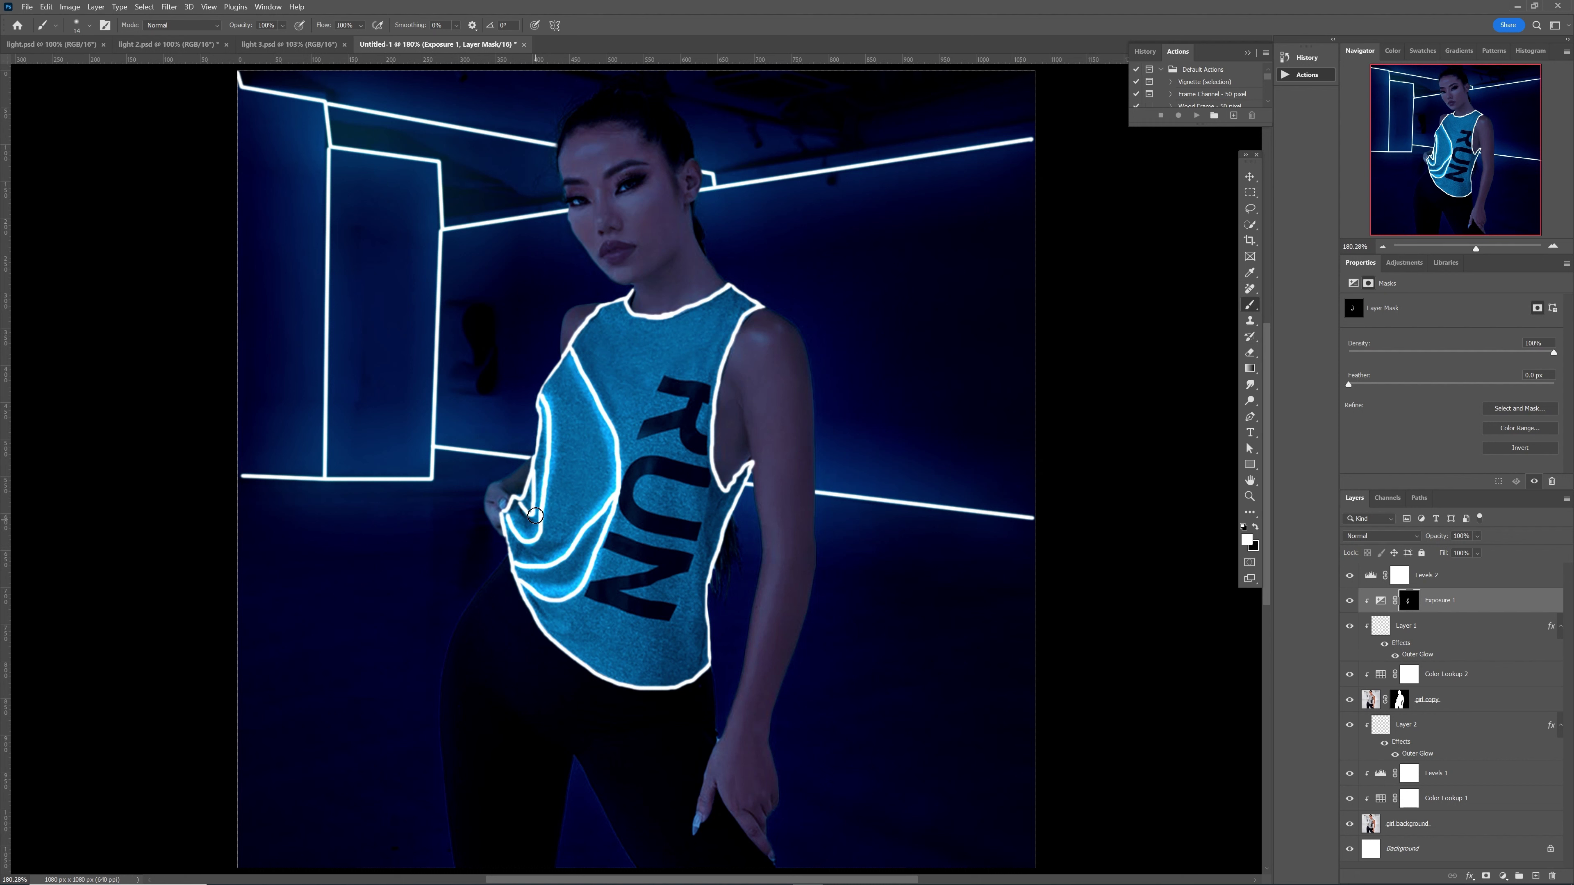
mouse_move(536, 479)
left_mouse_down()
mouse_move(529, 514)
mouse_move(520, 503)
left_mouse_up()
Enlarge the brush slightly and paint the Exposure 1 mask along the shirt's outer outline down to the hem
left_click_drag(644, 496, 650, 500)
mouse_move(577, 338)
left_mouse_down()
mouse_move(609, 303)
mouse_move(645, 318)
mouse_move(741, 291)
mouse_move(761, 306)
mouse_move(730, 324)
mouse_move(718, 373)
mouse_move(707, 472)
mouse_move(732, 491)
mouse_move(749, 474)
mouse_move(716, 534)
mouse_move(704, 665)
left_mouse_up()
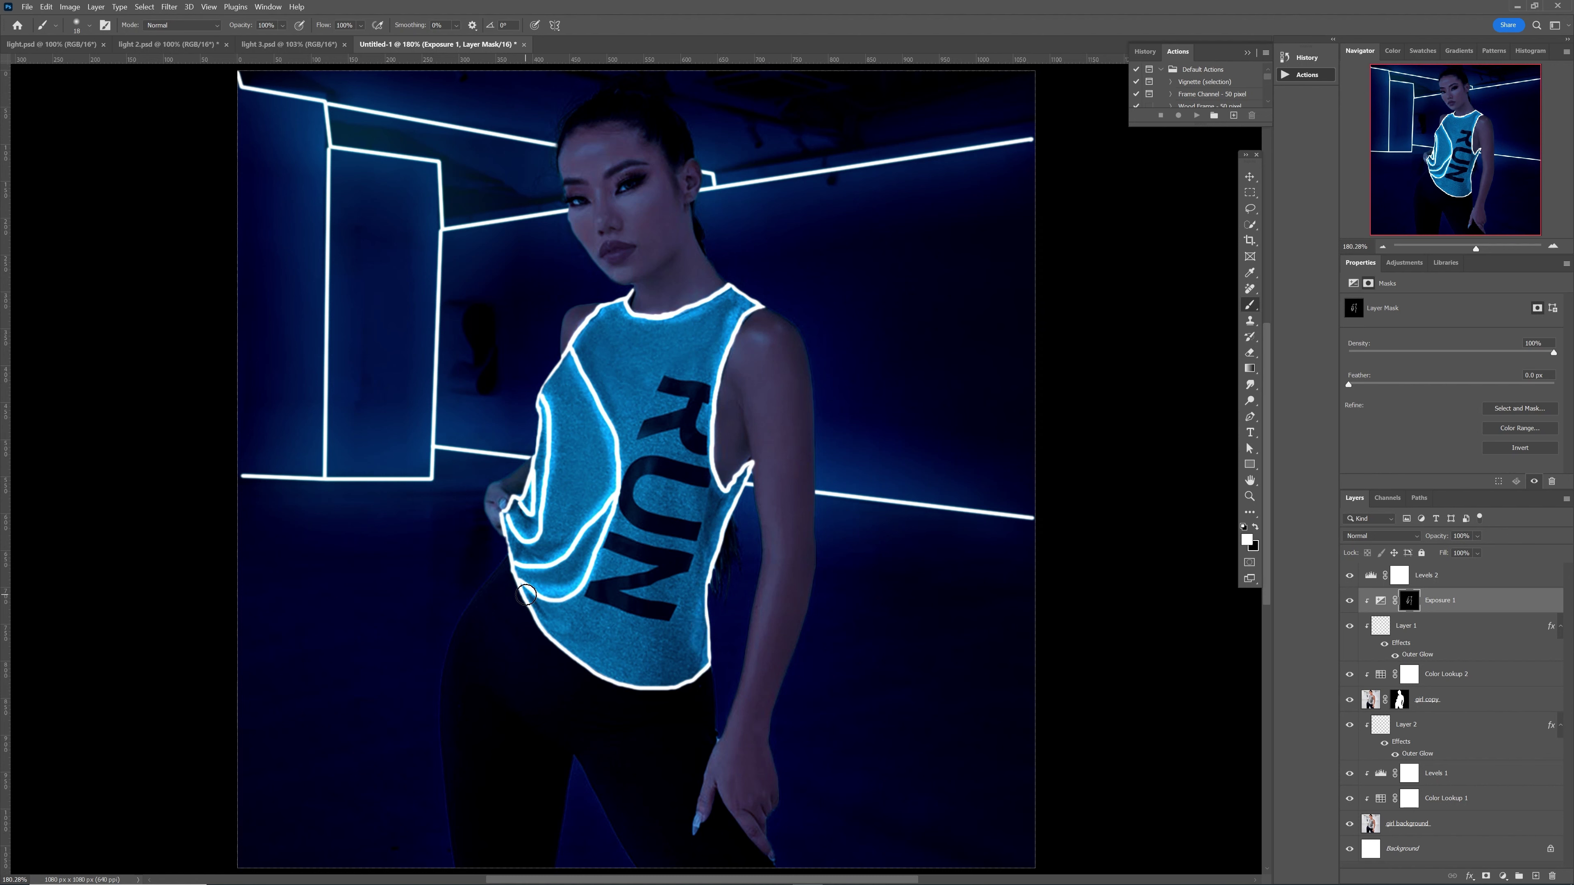
mouse_move(524, 602)
left_mouse_down()
mouse_move(624, 676)
mouse_move(672, 687)
mouse_move(708, 669)
left_mouse_up()
Paint the Exposure 1 mask over the skin around the armhole and shoulder with a larger brush at about half opacity and flow
left_click_drag(862, 490, 884, 490)
left_click(282, 26)
left_click_drag(280, 37, 282, 41)
left_click(360, 25)
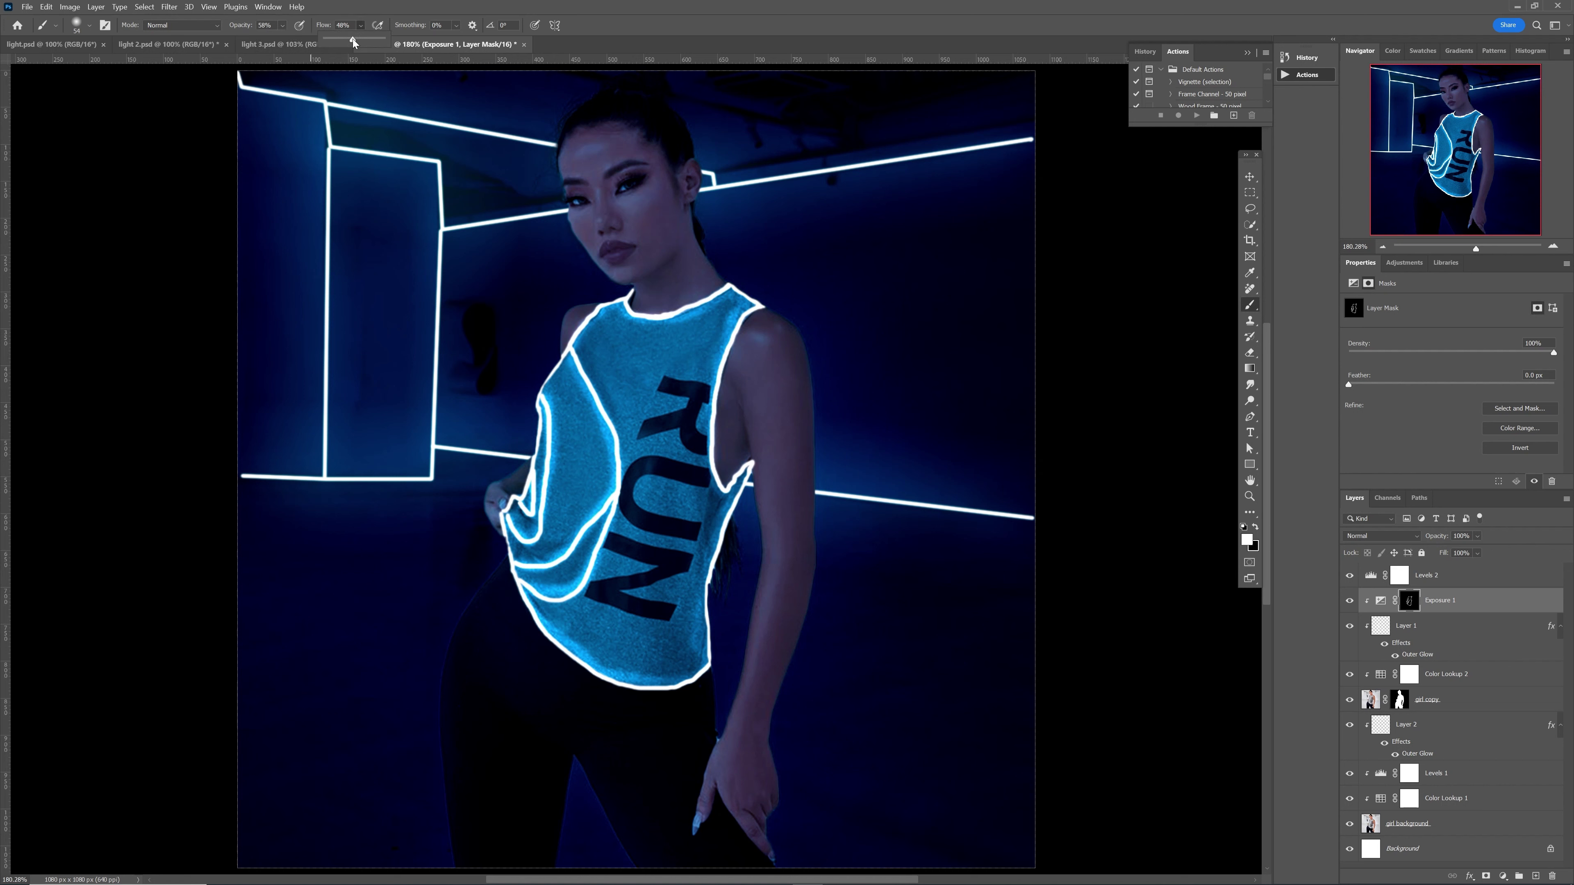
mouse_move(751, 368)
left_mouse_down()
mouse_move(759, 412)
mouse_move(740, 441)
mouse_move(722, 435)
left_mouse_up()
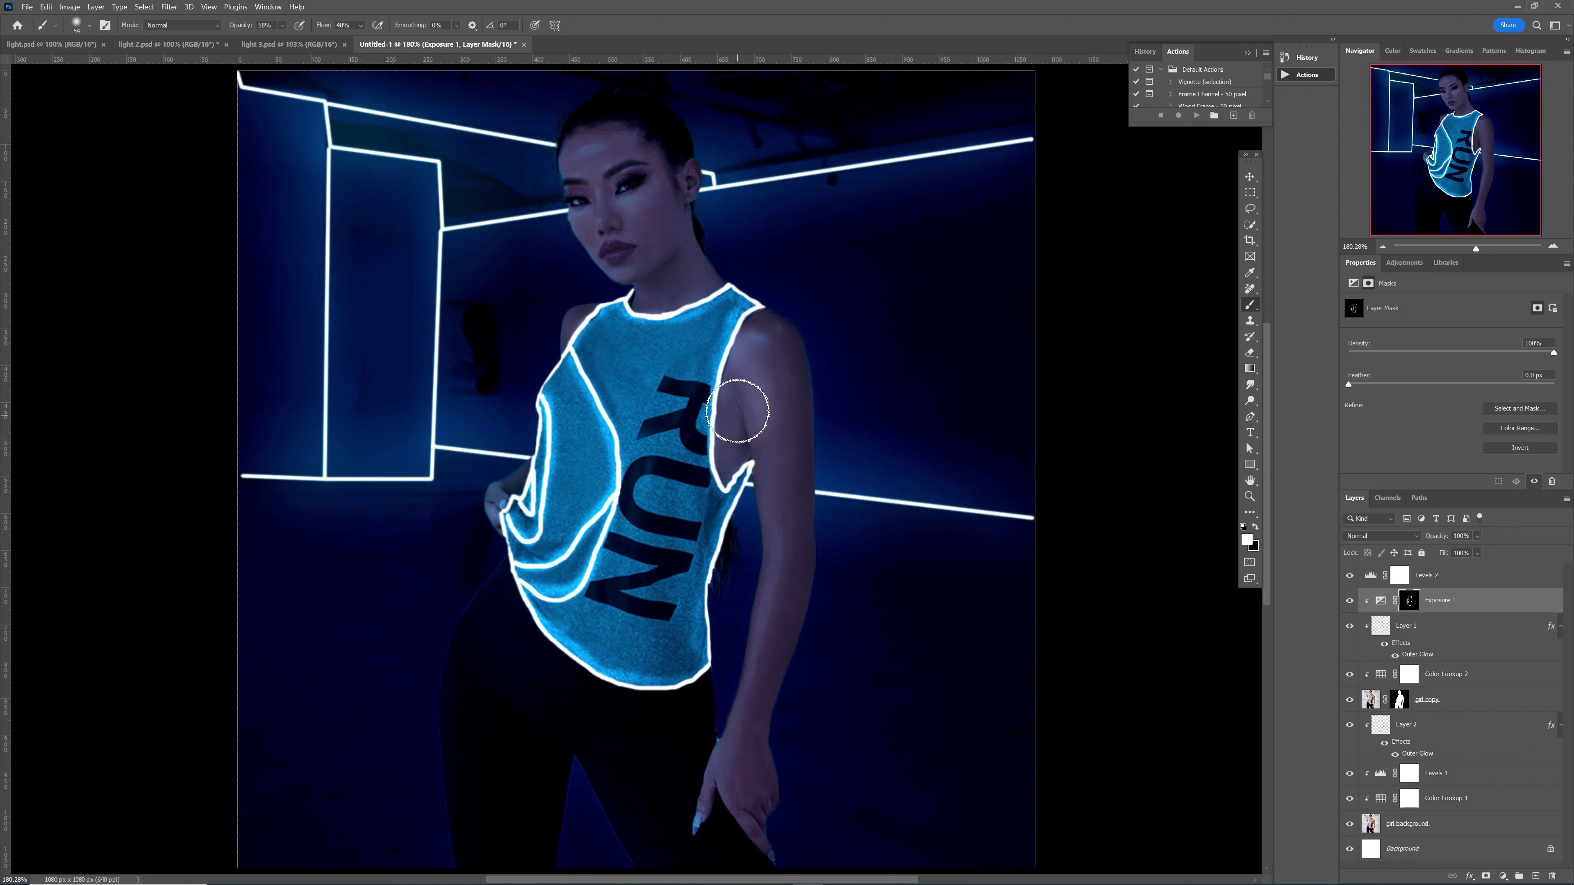
mouse_move(750, 337)
left_mouse_down()
mouse_move(767, 510)
mouse_move(731, 604)
mouse_move(756, 611)
mouse_move(734, 692)
mouse_move(748, 398)
mouse_move(759, 551)
mouse_move(759, 320)
left_mouse_up()
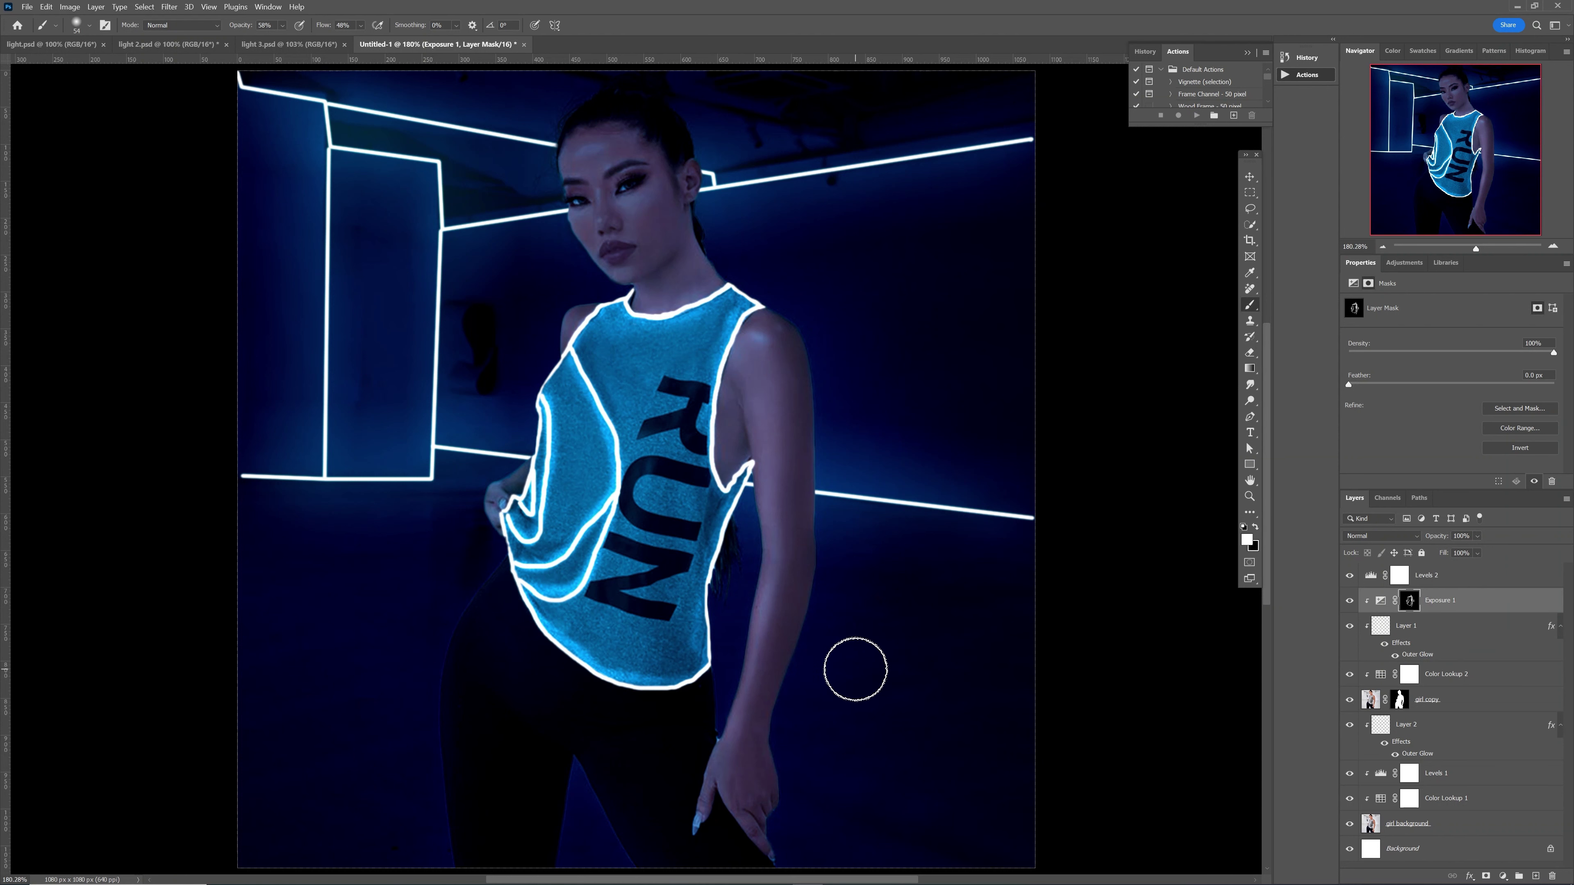
key("ctrl+1")
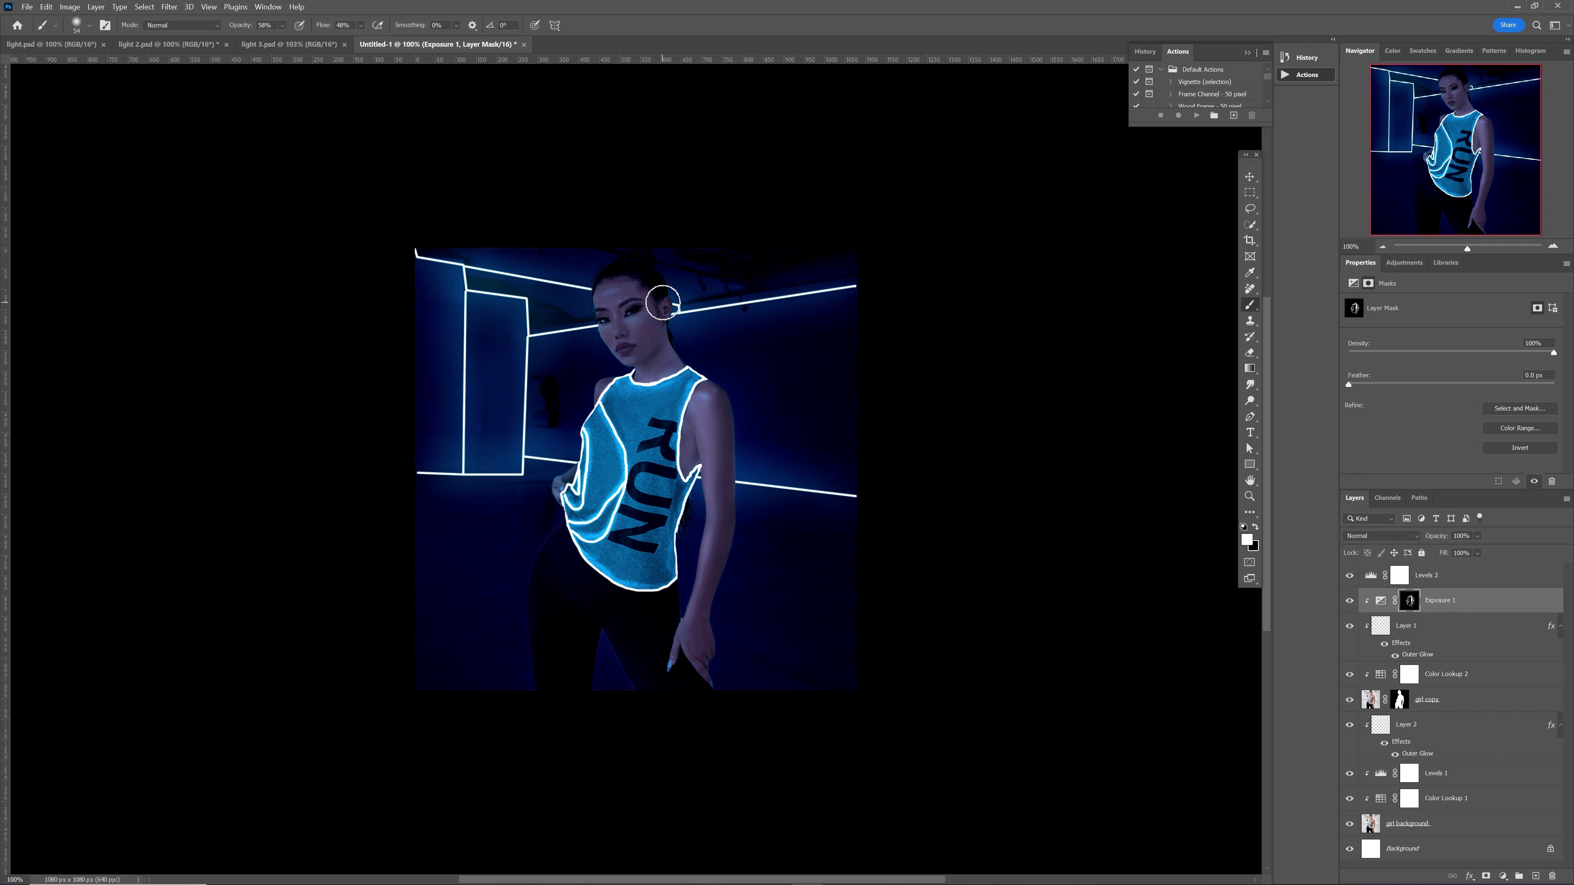
key("ctrl+0")
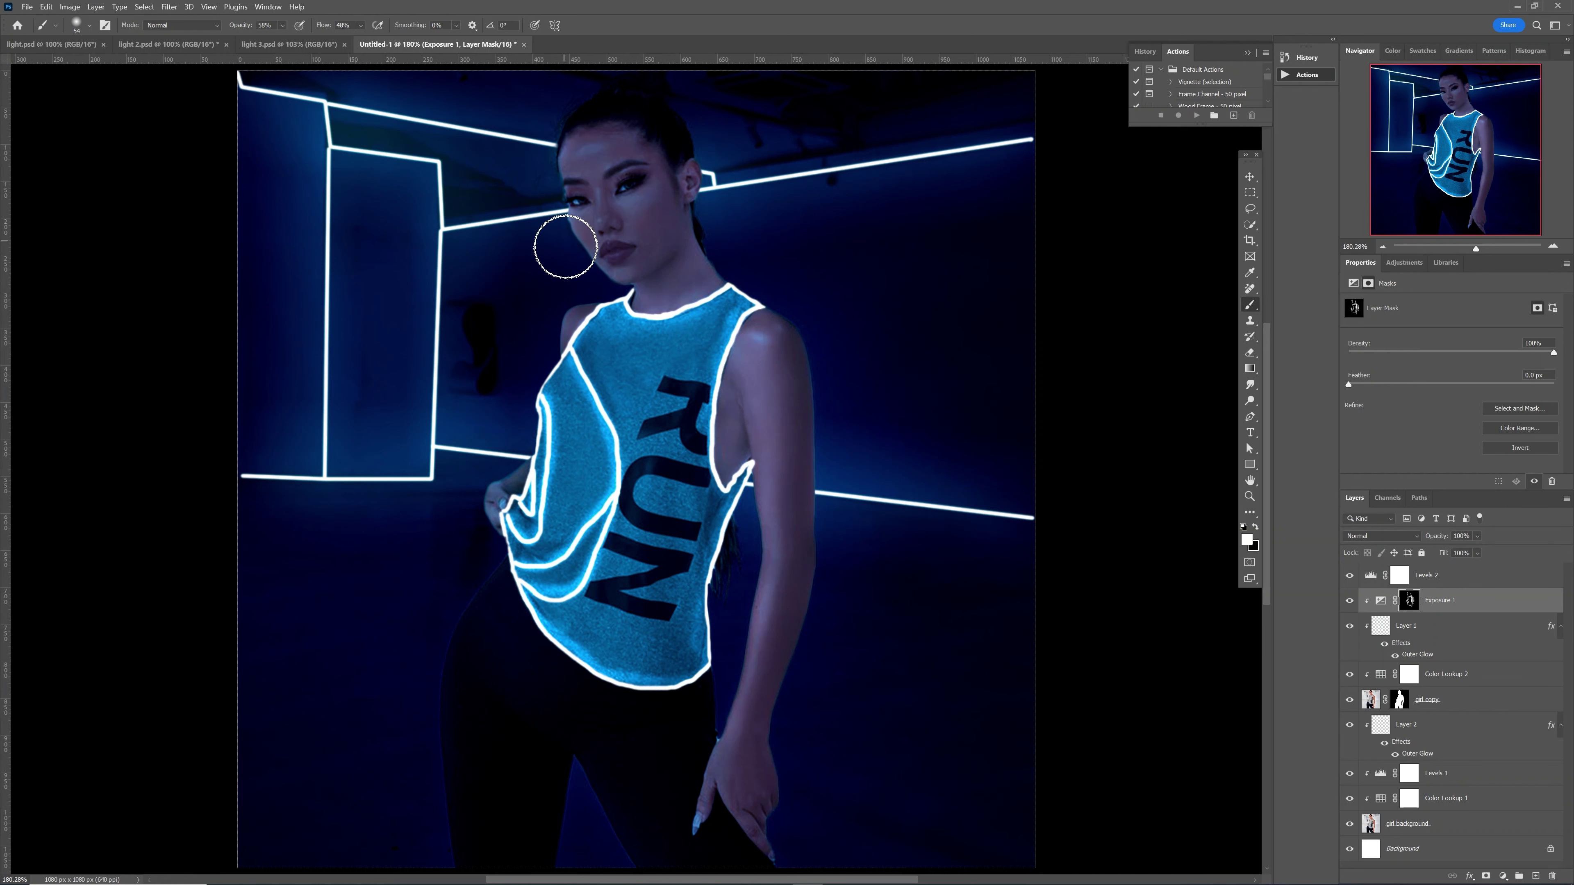
key("ctrl+1")
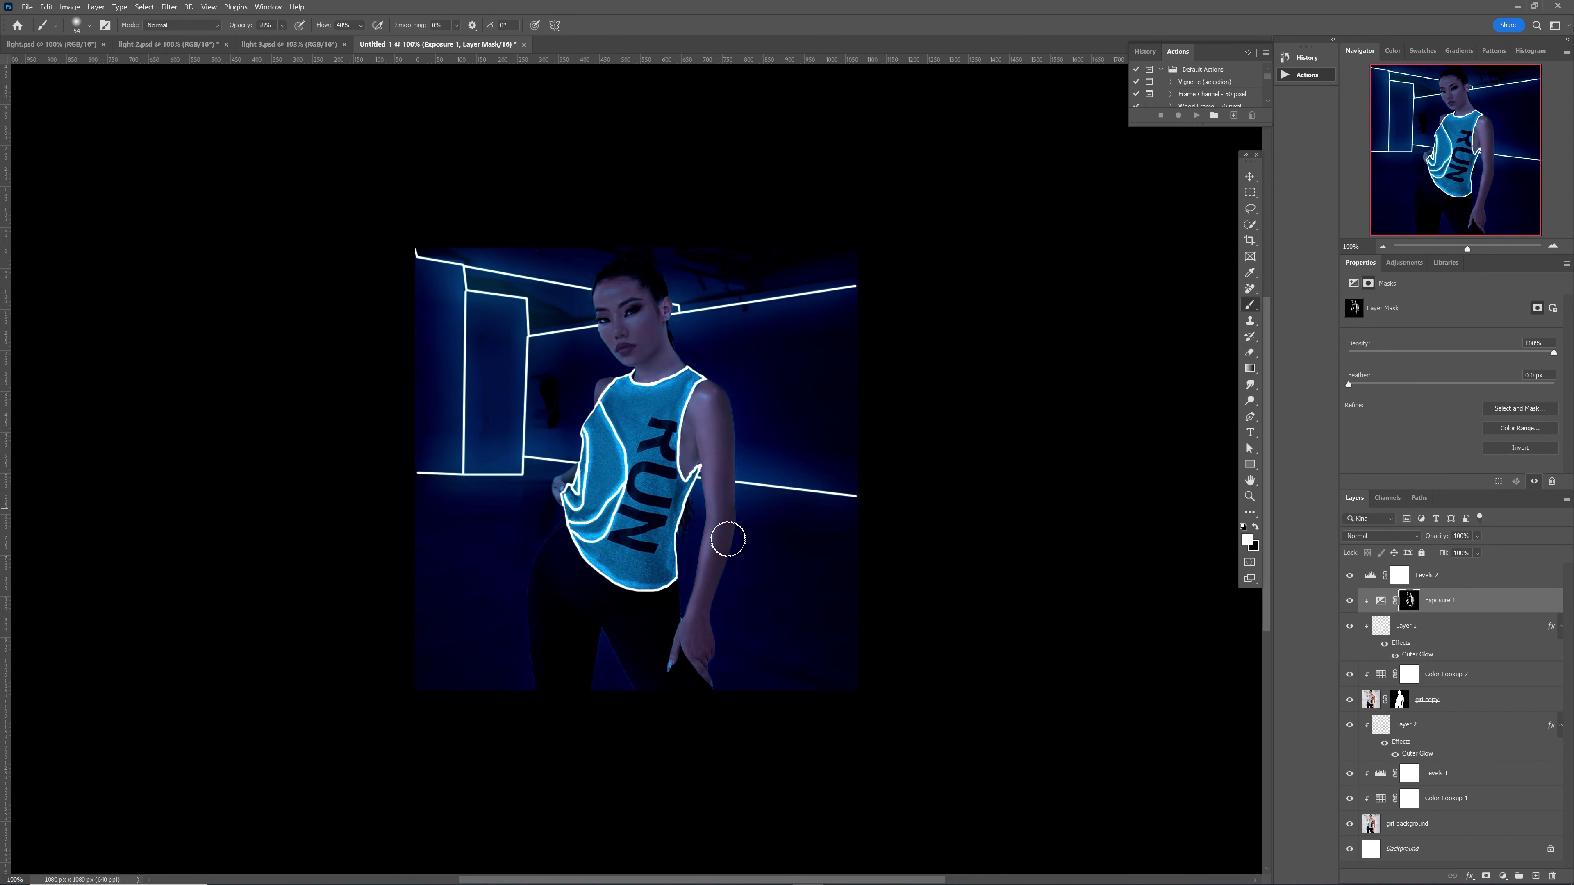
Stamp all visible layers into a new layer above Levels 2 and convert it to a smart object
left_click(1455, 581)
key("ctrl+shift+alt+e")
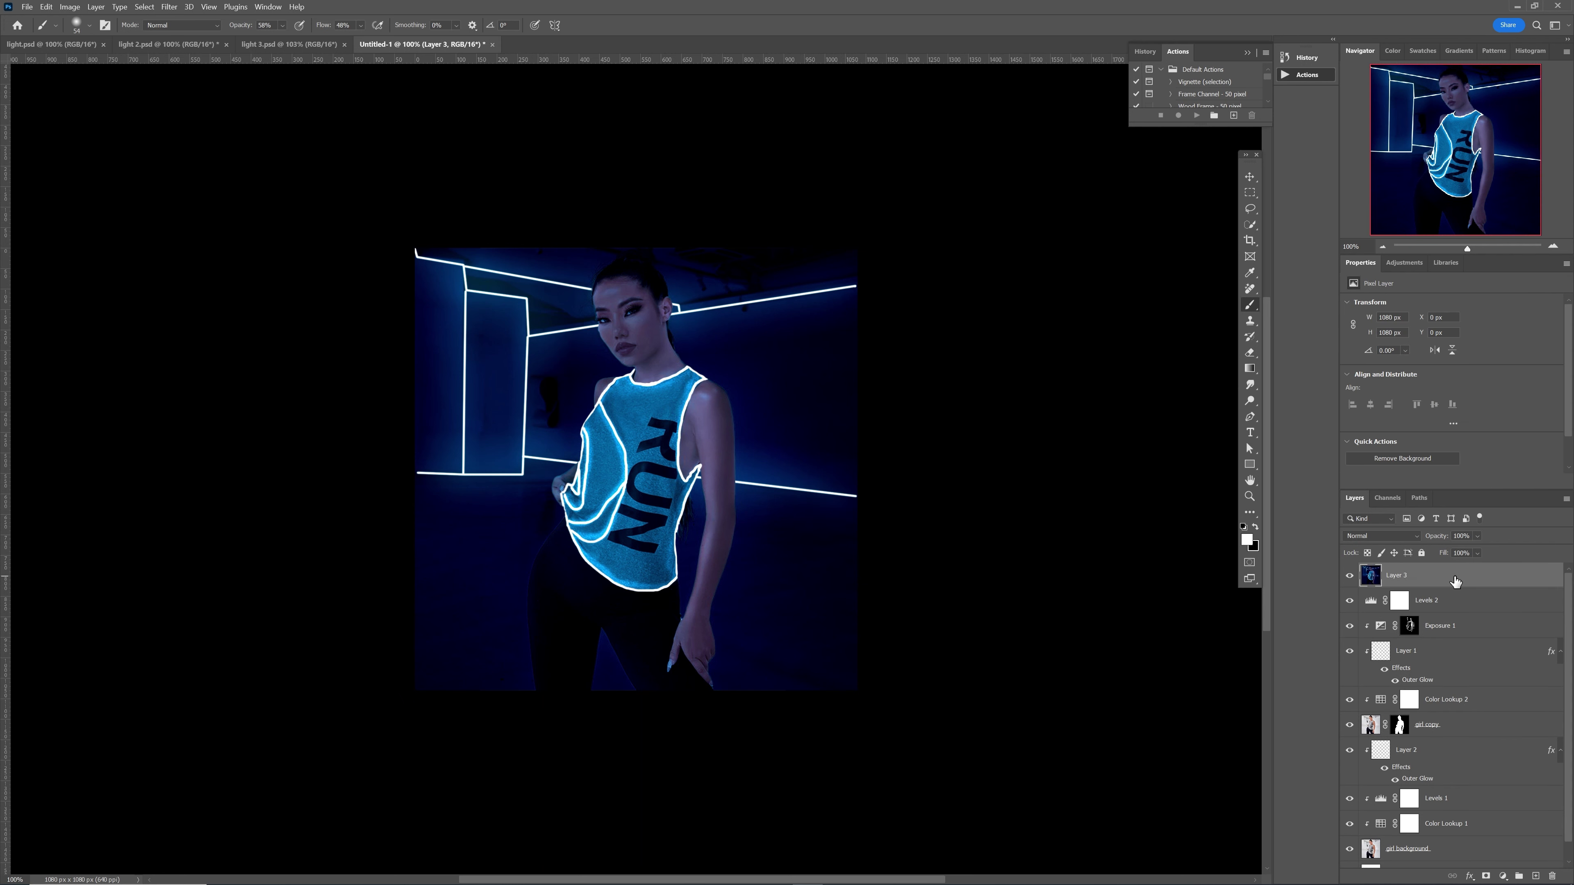
right_click(1456, 577)
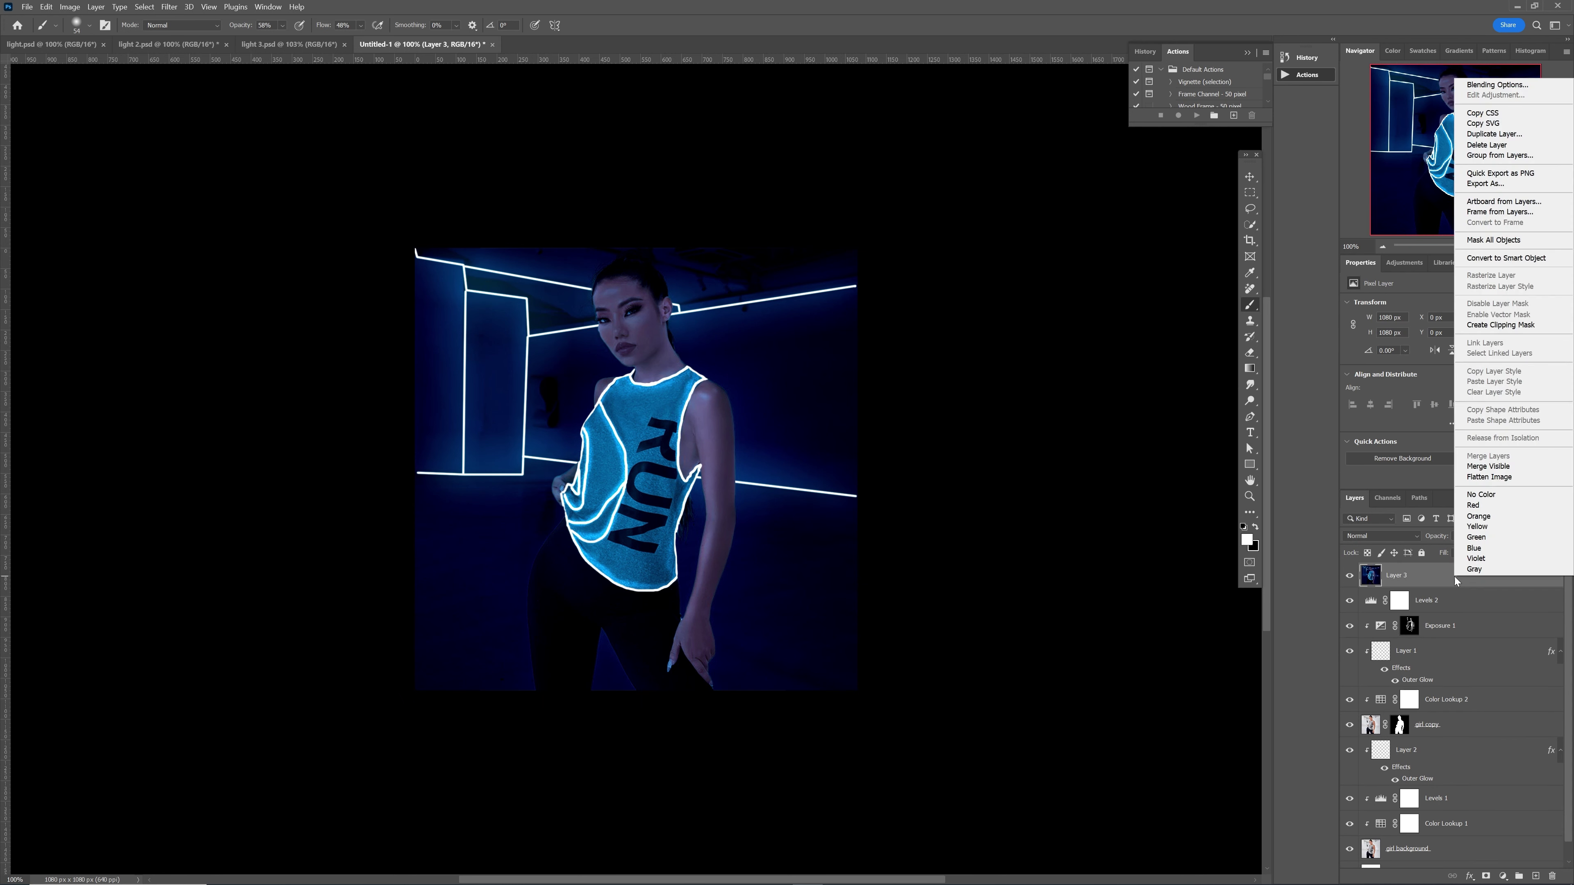
left_click(1524, 258)
Open the Camera Raw Filter on the merged smart object and show the before and after views side by side
left_click(162, 12)
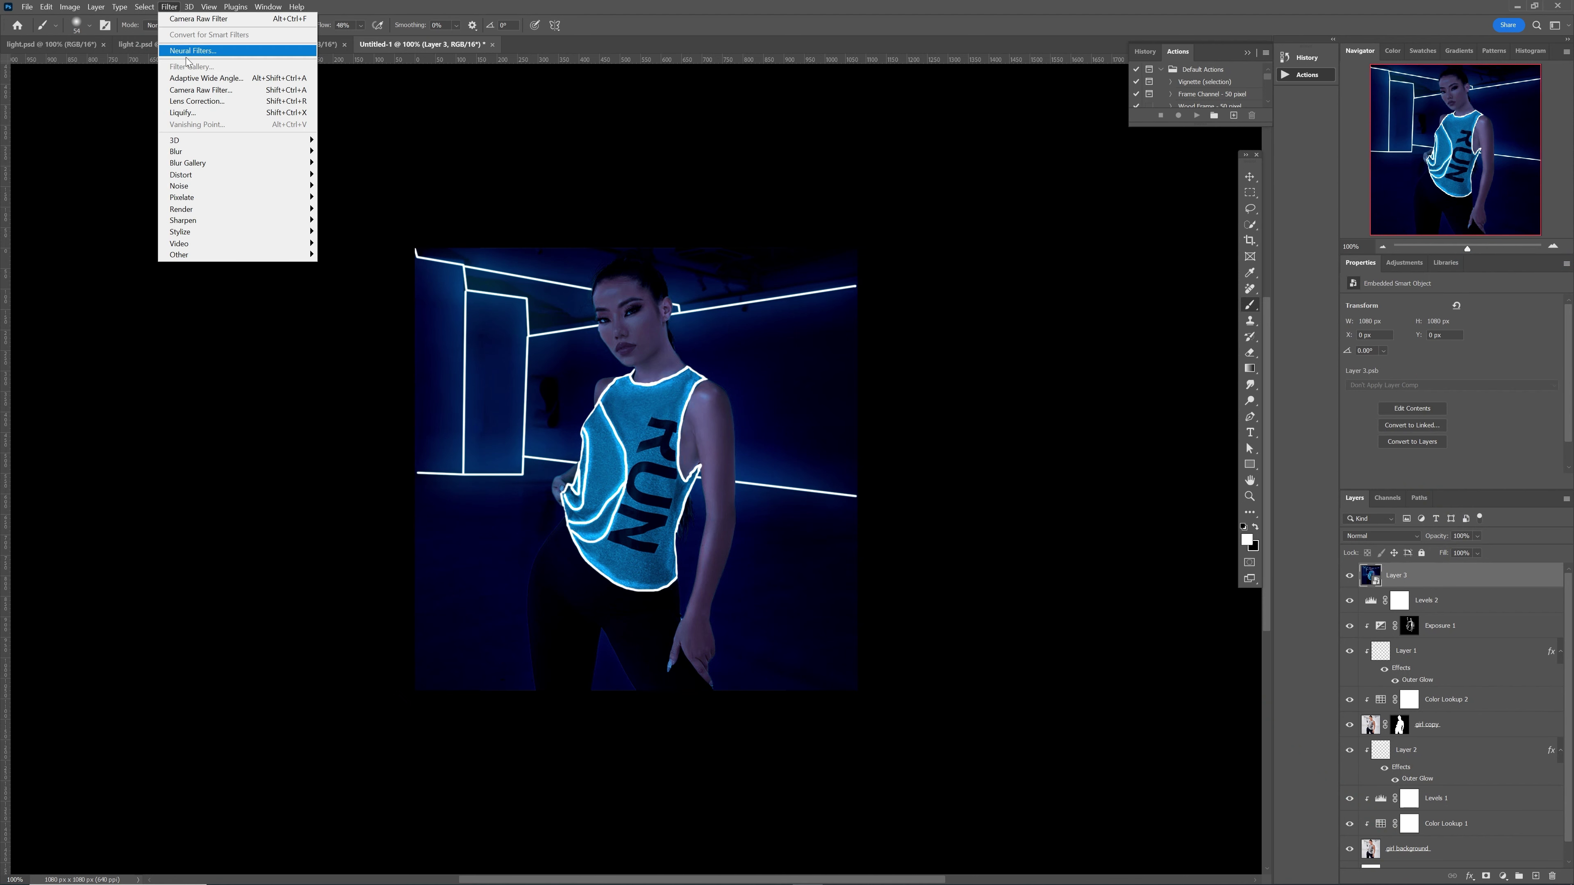
left_click(205, 88)
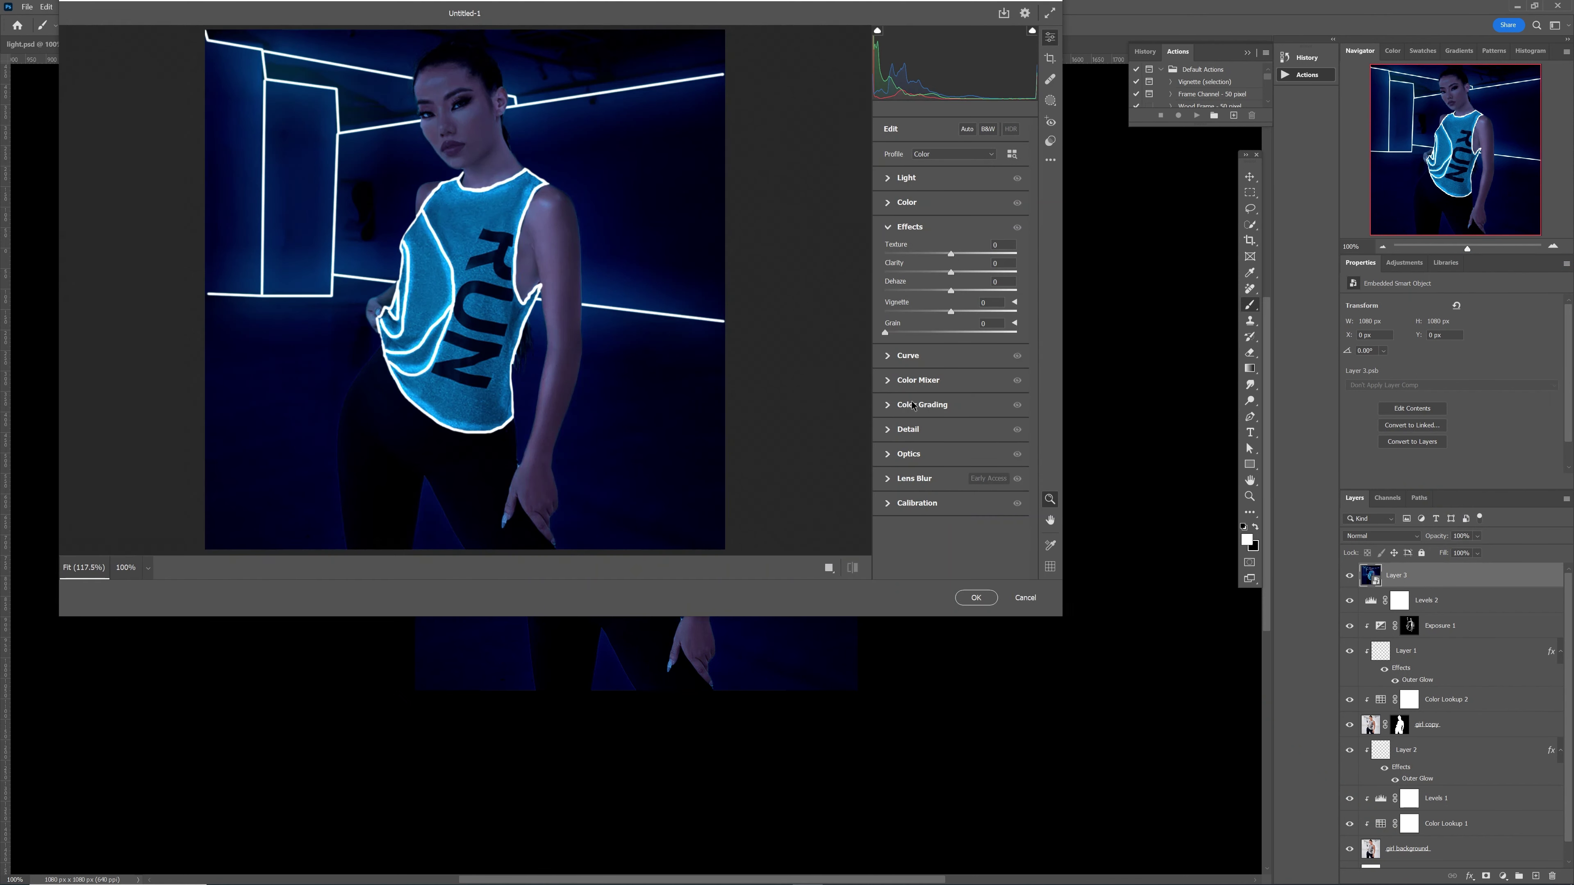
left_click(841, 568)
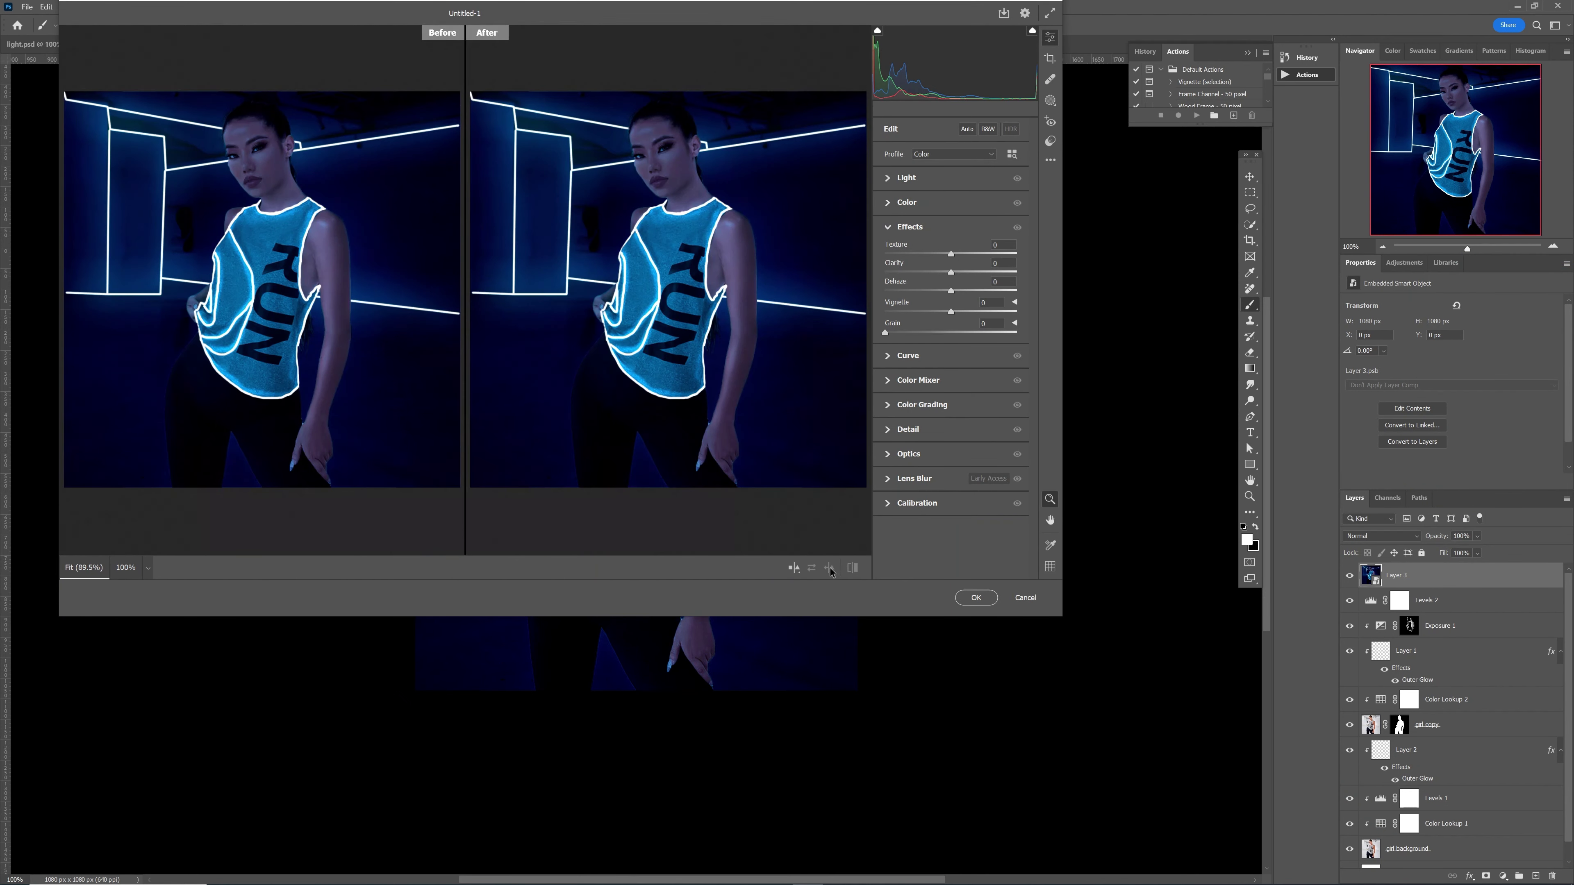
Set Exposure to +0.40, Contrast to -22, Highlights to +29 and Shadows to -65, and warm the Temperature to about +7
left_click(927, 180)
left_click_drag(957, 209, 960, 210)
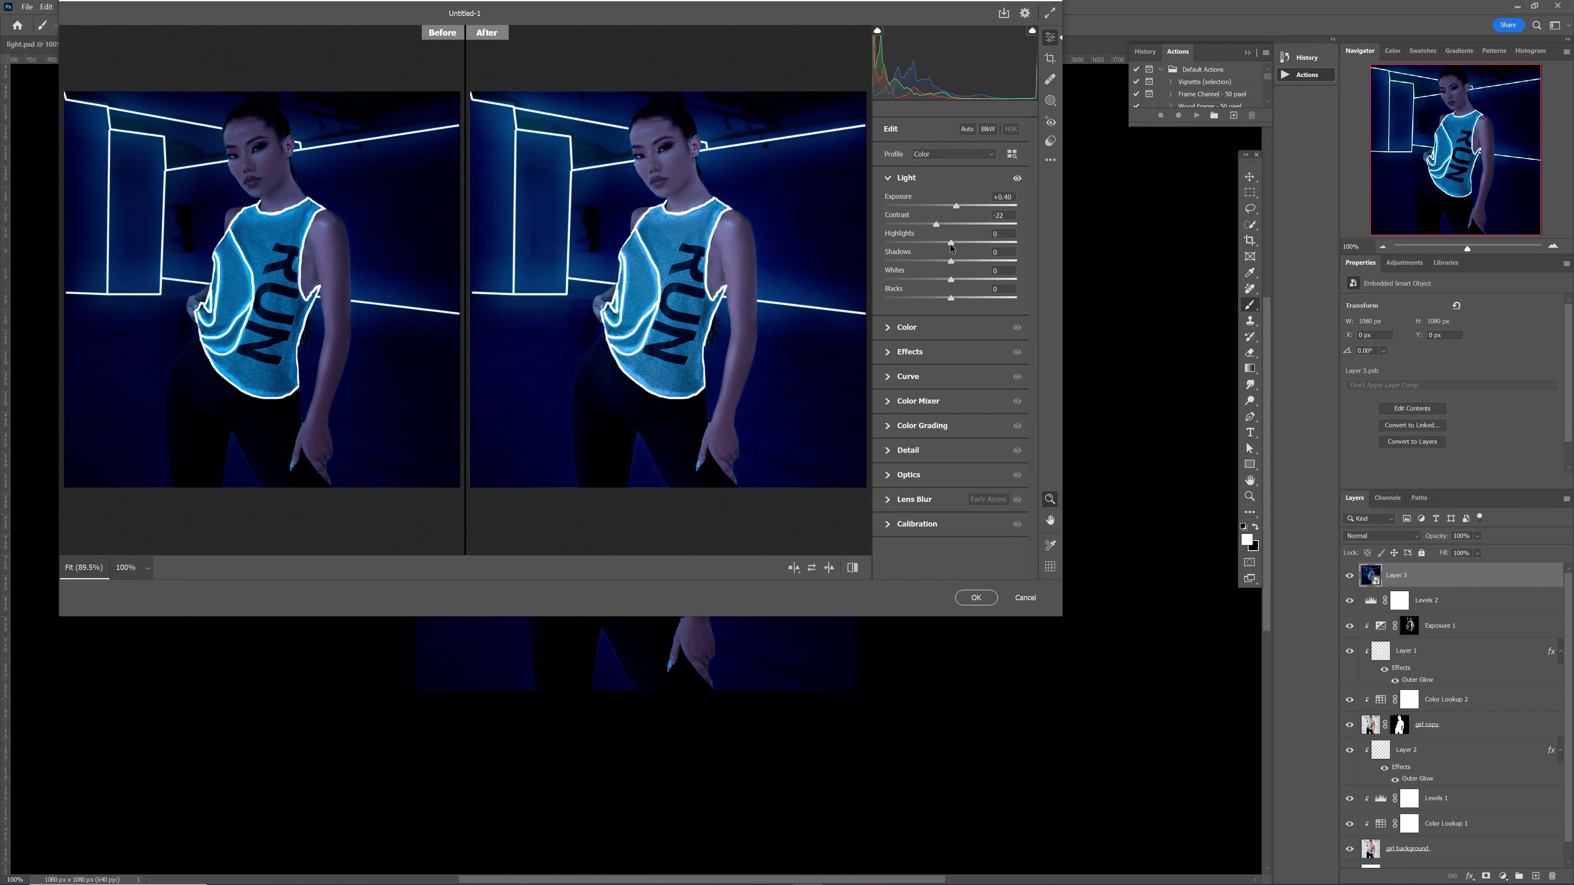
left_click_drag(951, 245, 970, 245)
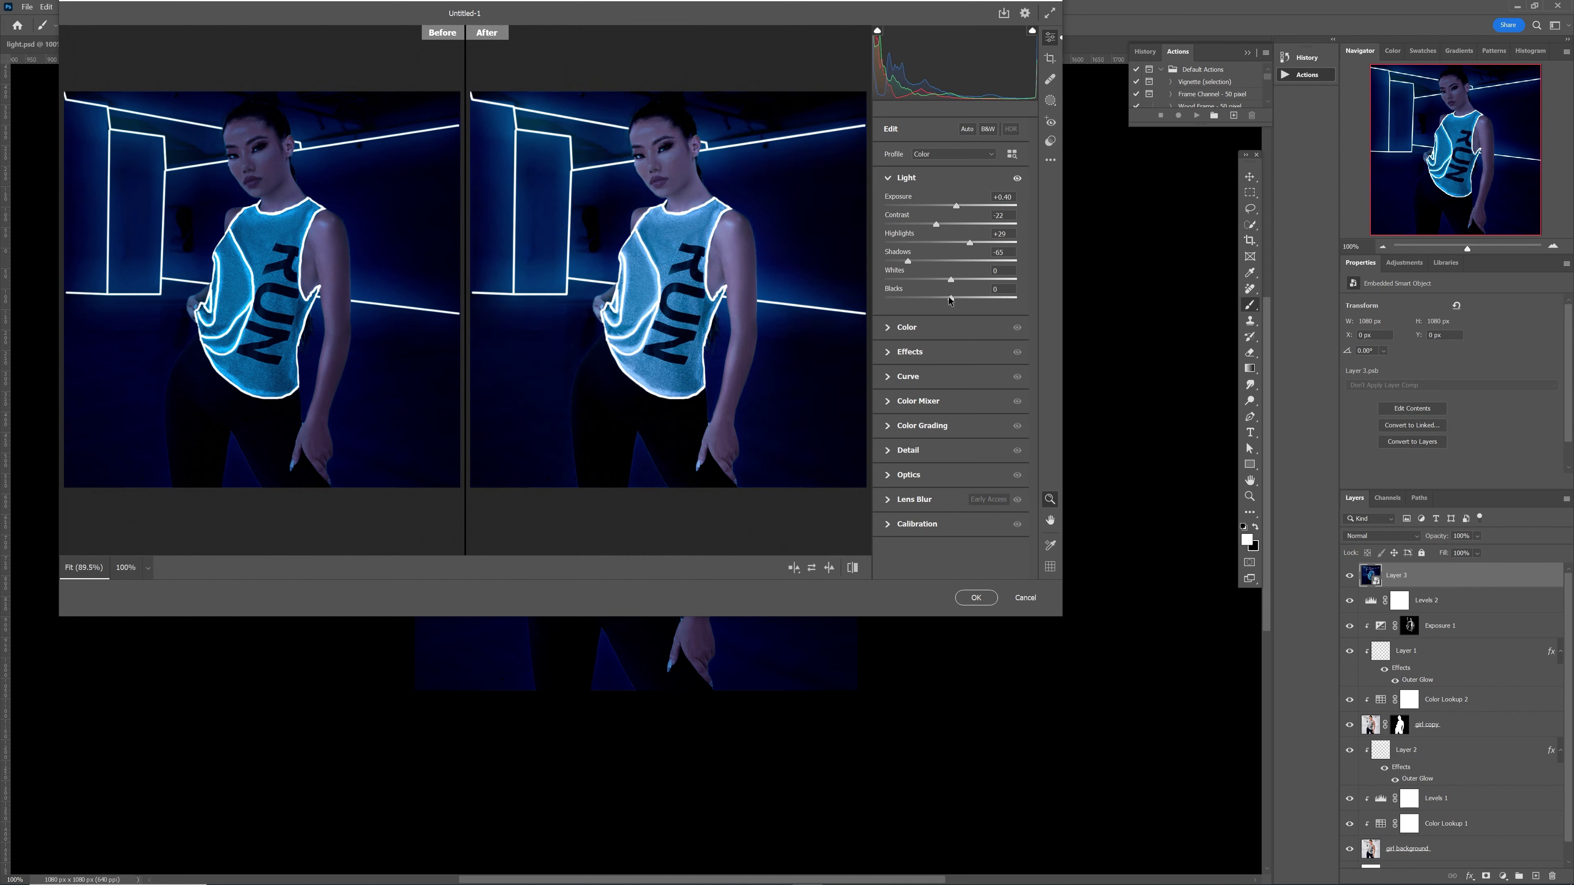
left_click(892, 326)
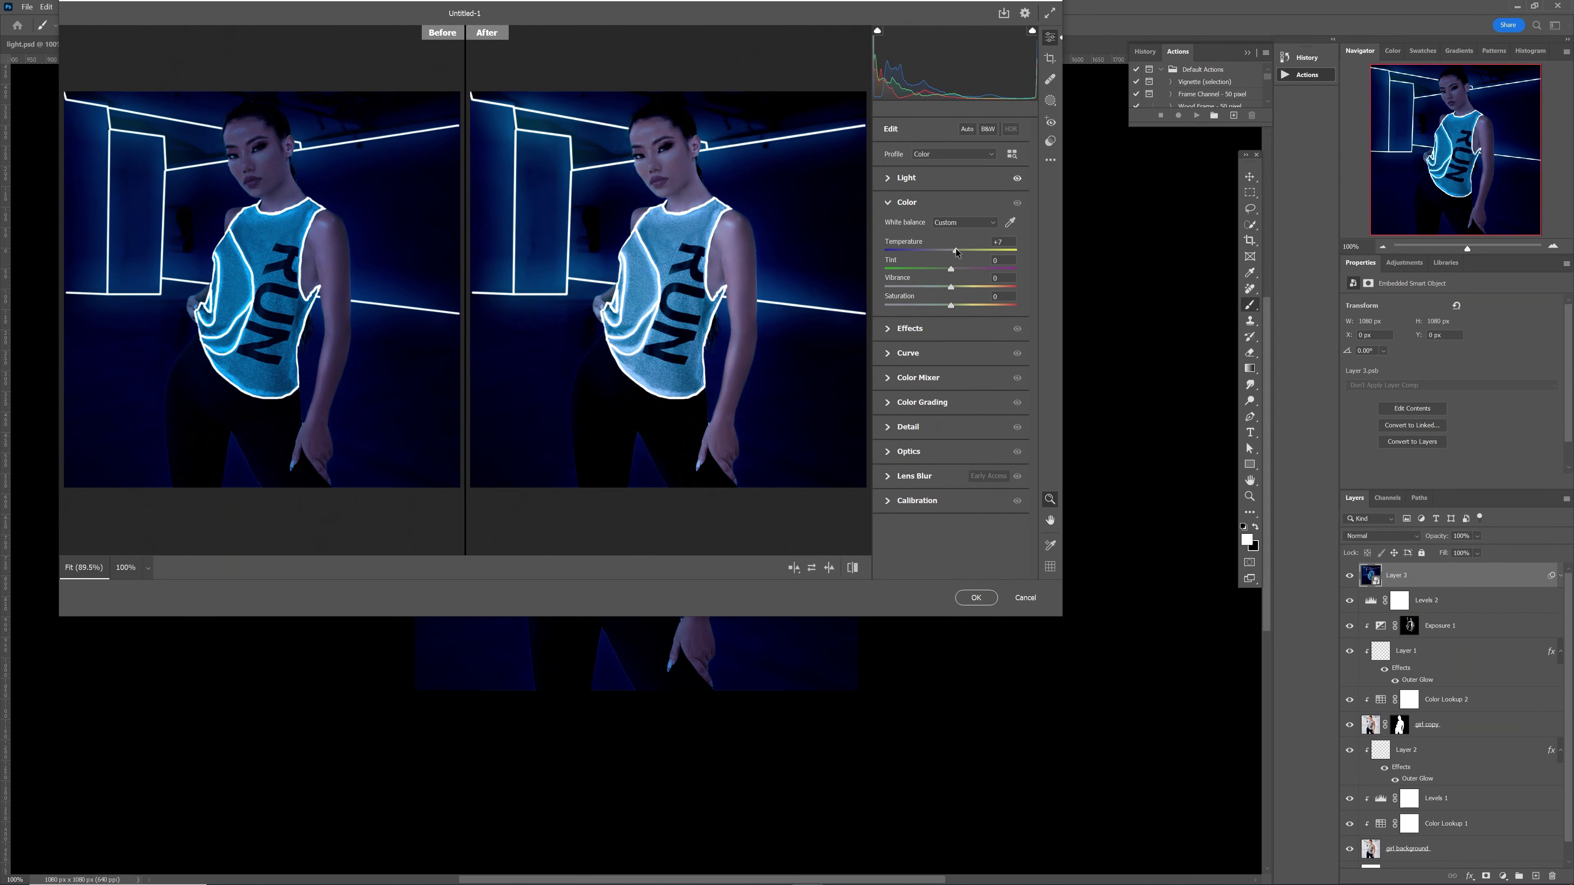
Set Texture to -47, Clarity to +35 and Dehaze to about +21, and apply the Camera Raw grading
left_click(893, 329)
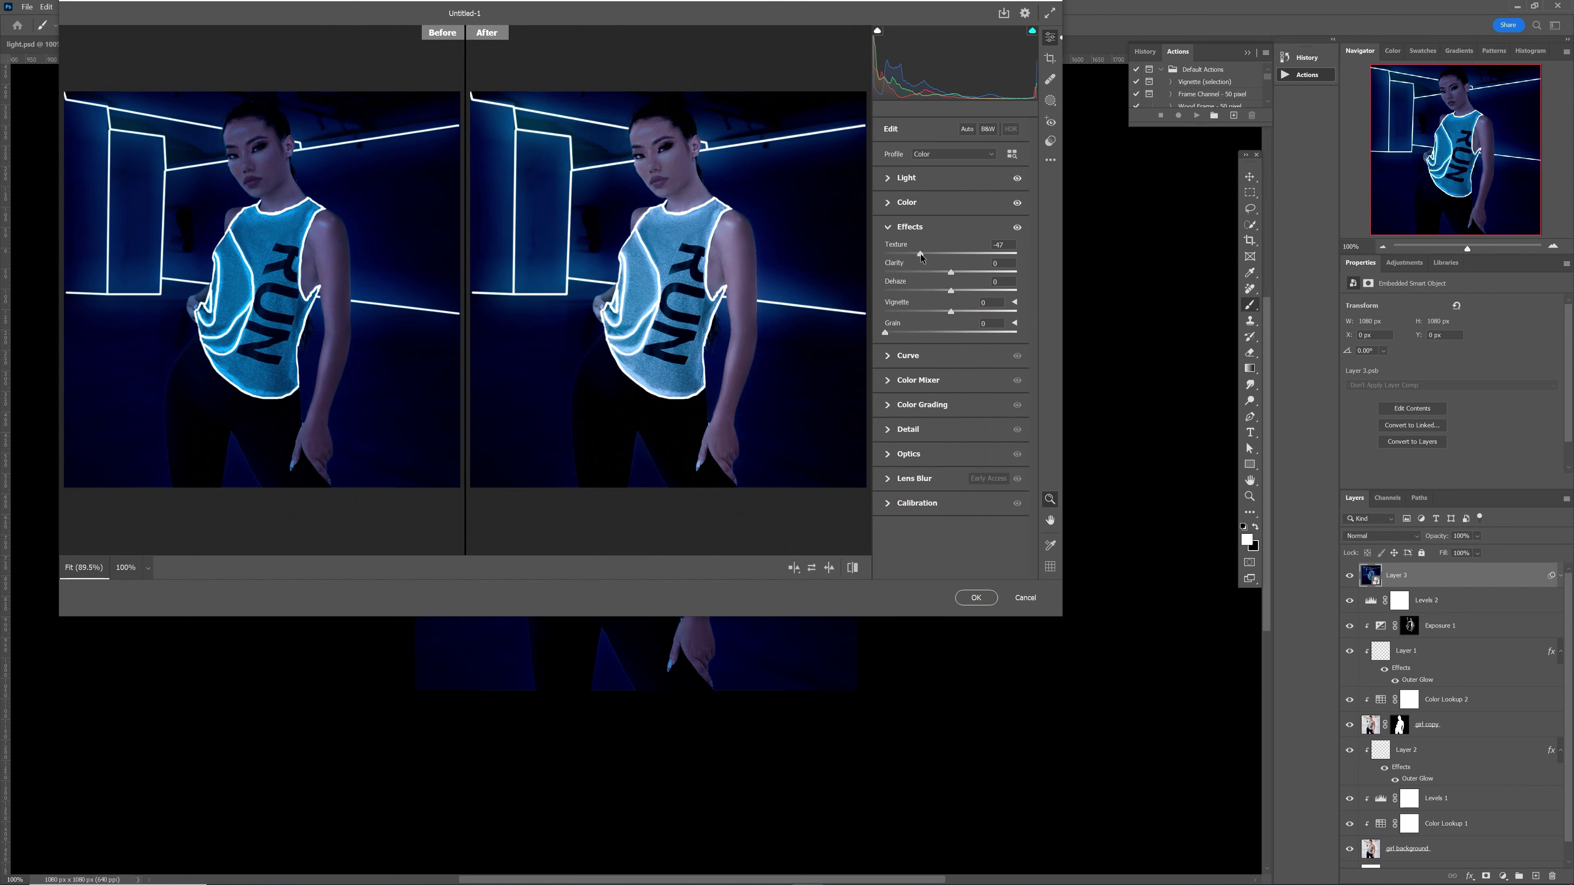
left_click_drag(962, 273, 972, 273)
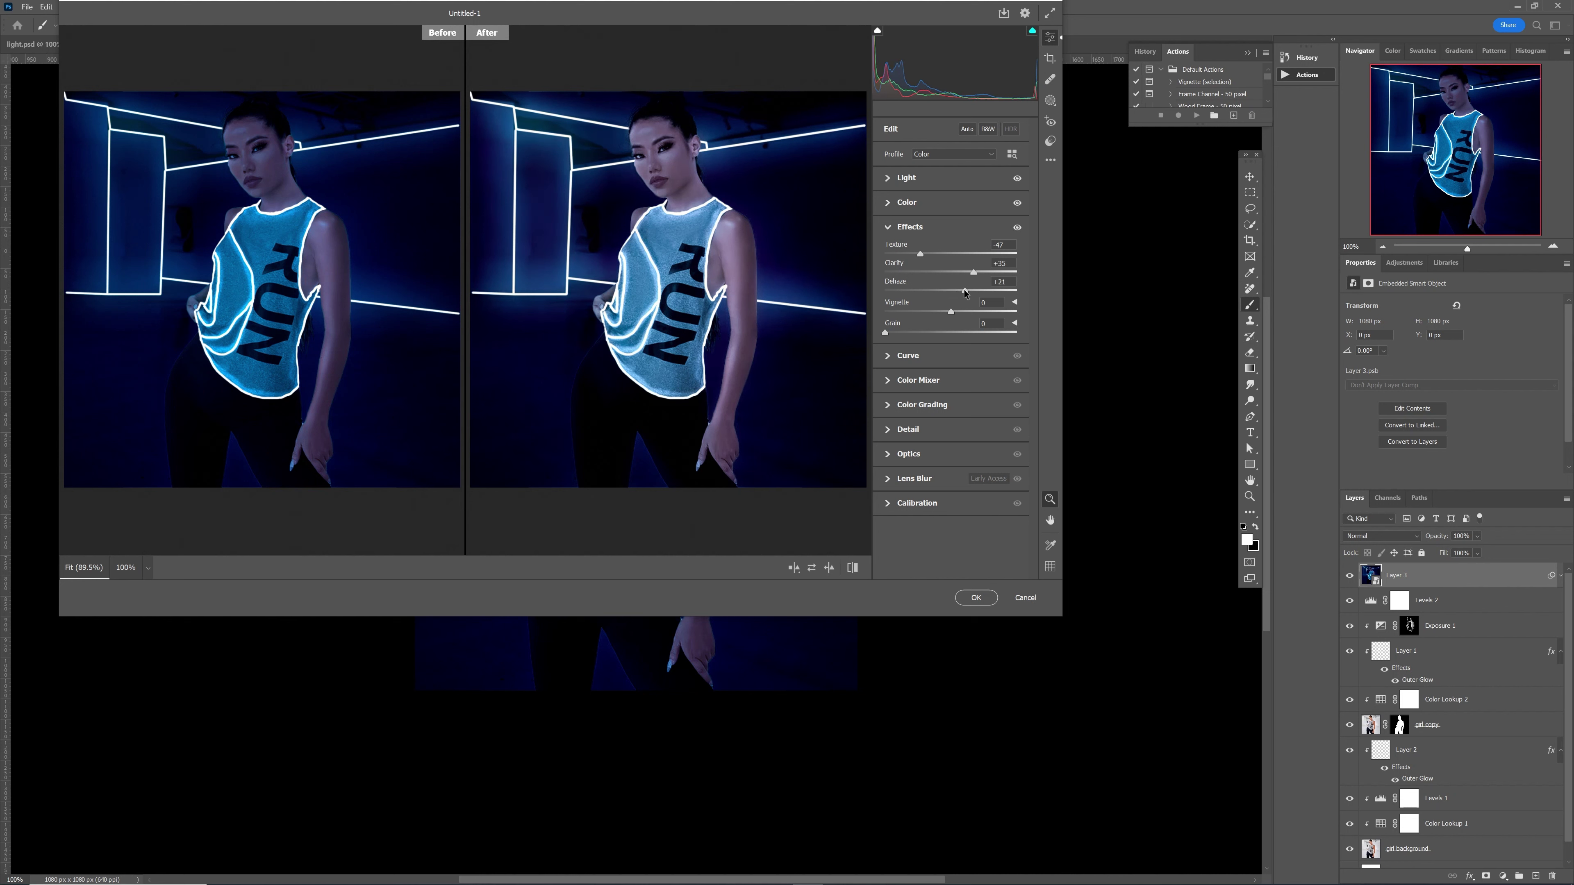
left_click_drag(952, 314, 952, 313)
left_click(977, 598)
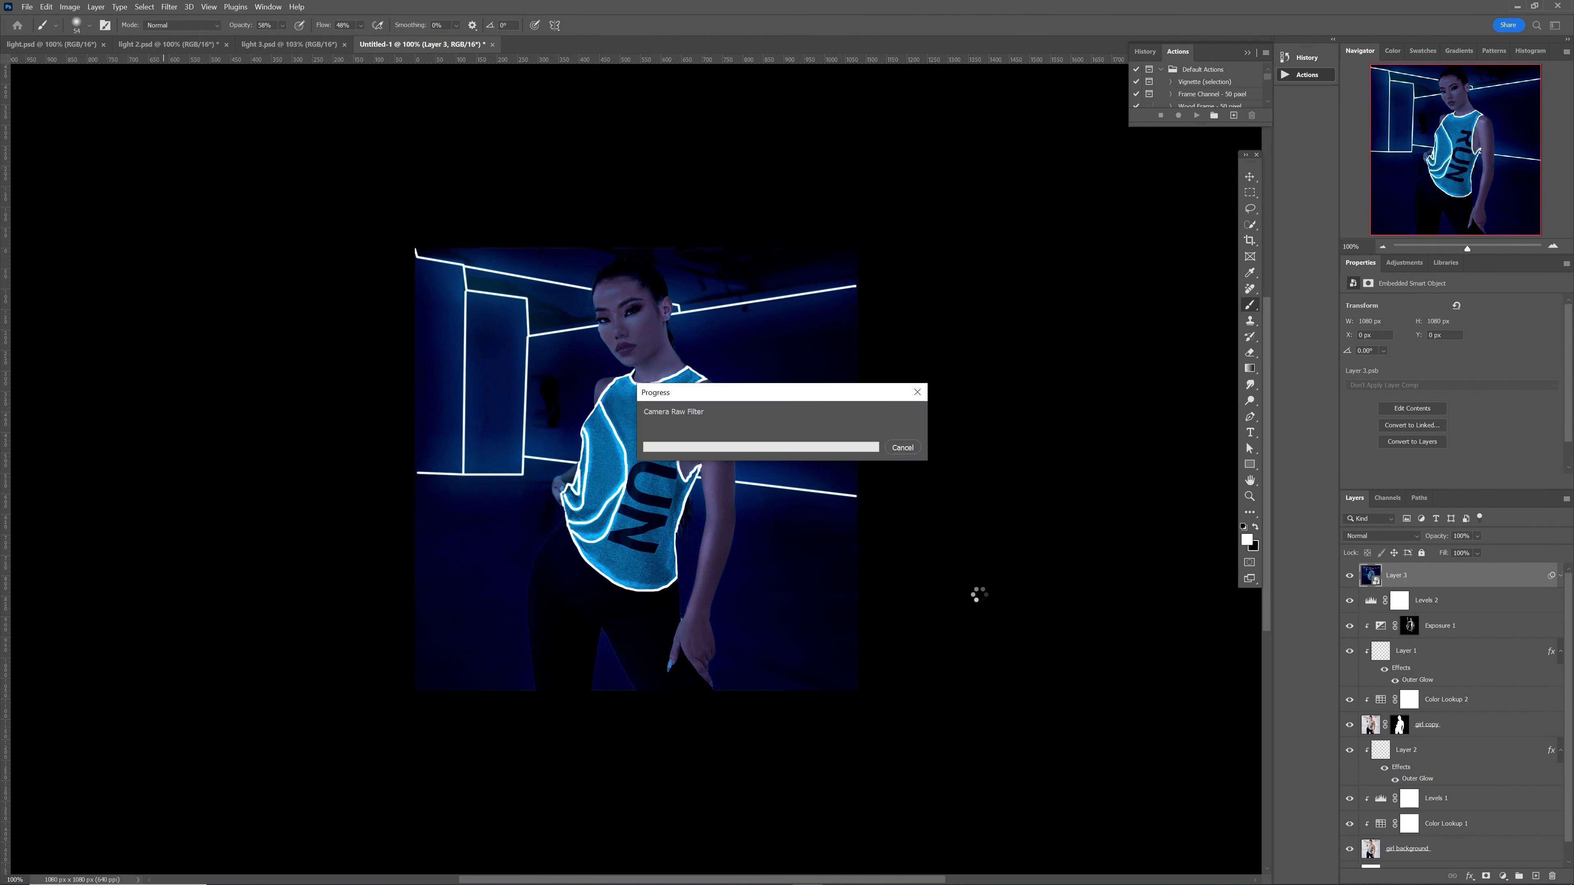
Compare the graded image with the light 3.psd version and return to the Untitled-1 document
scroll(730, 472, "down", 1)
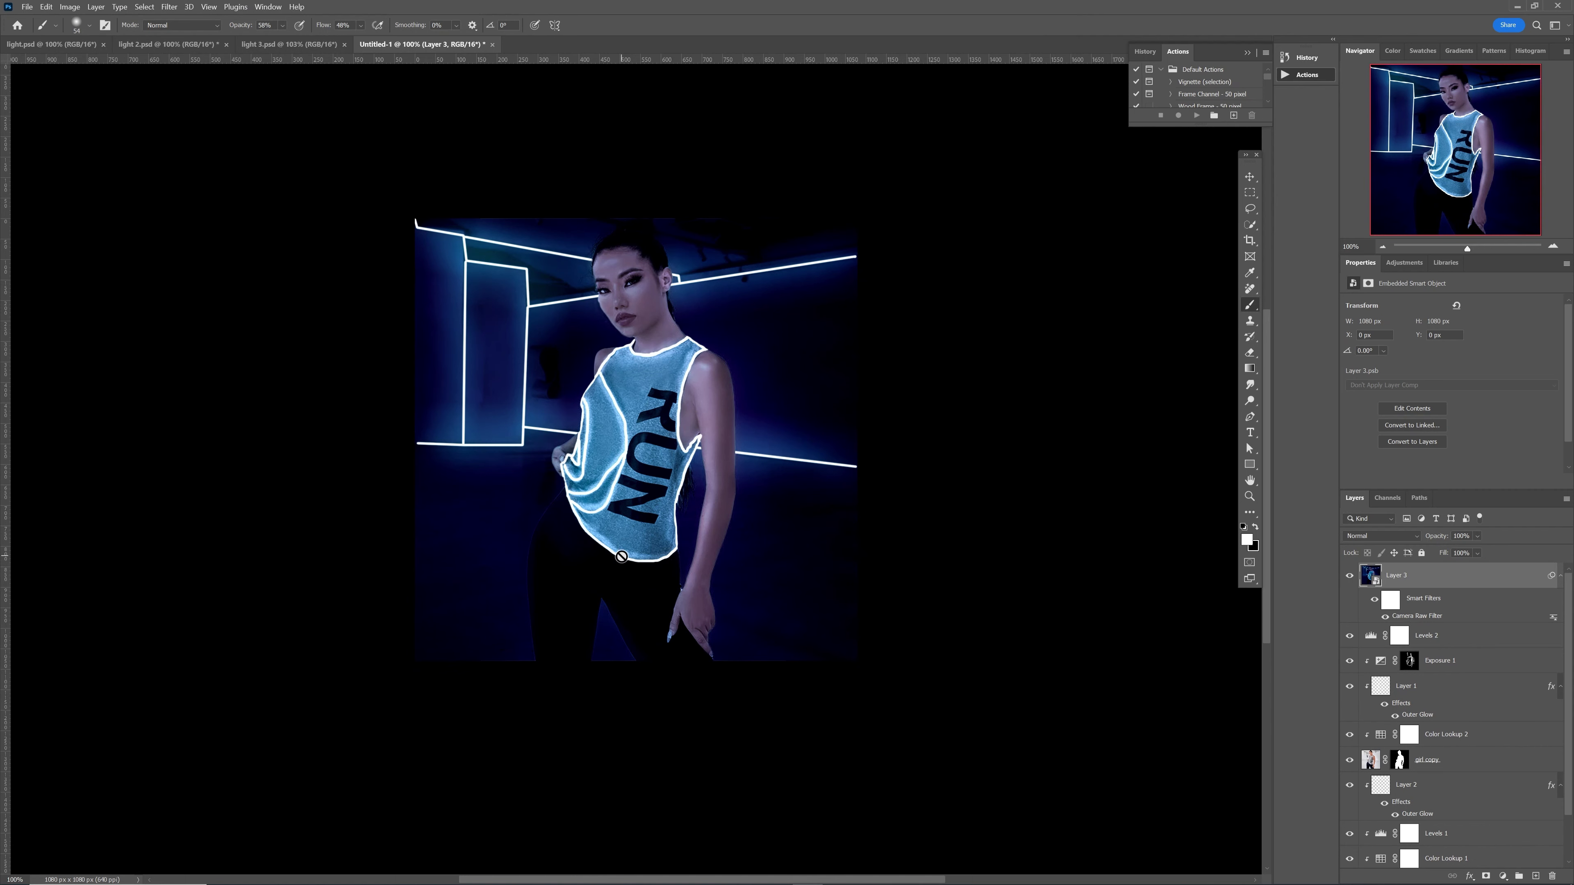
left_click(289, 44)
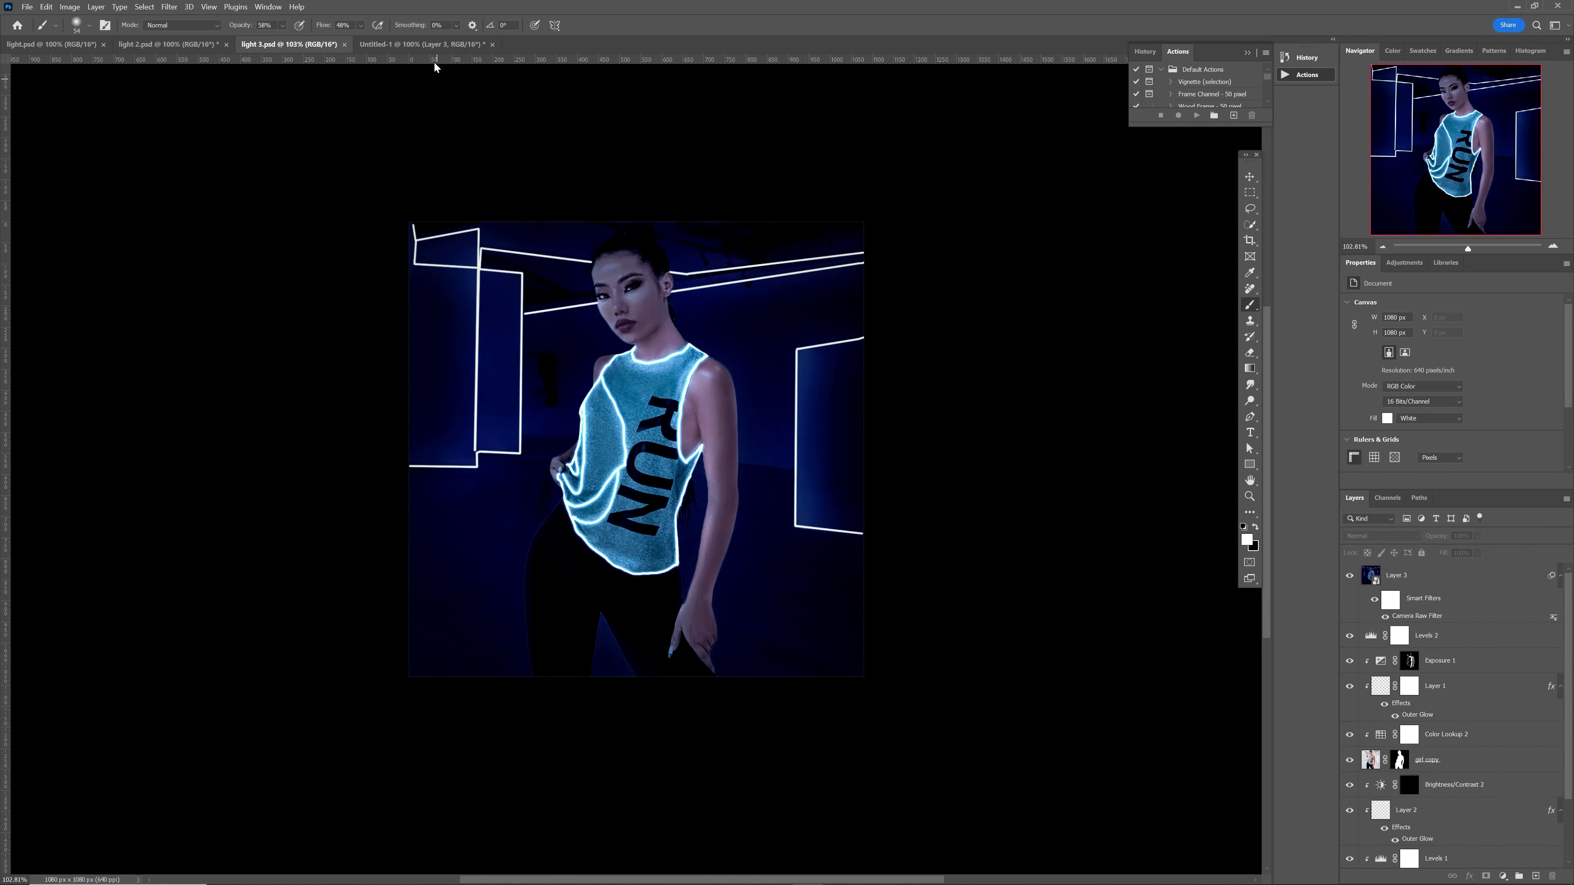
left_click(434, 45)
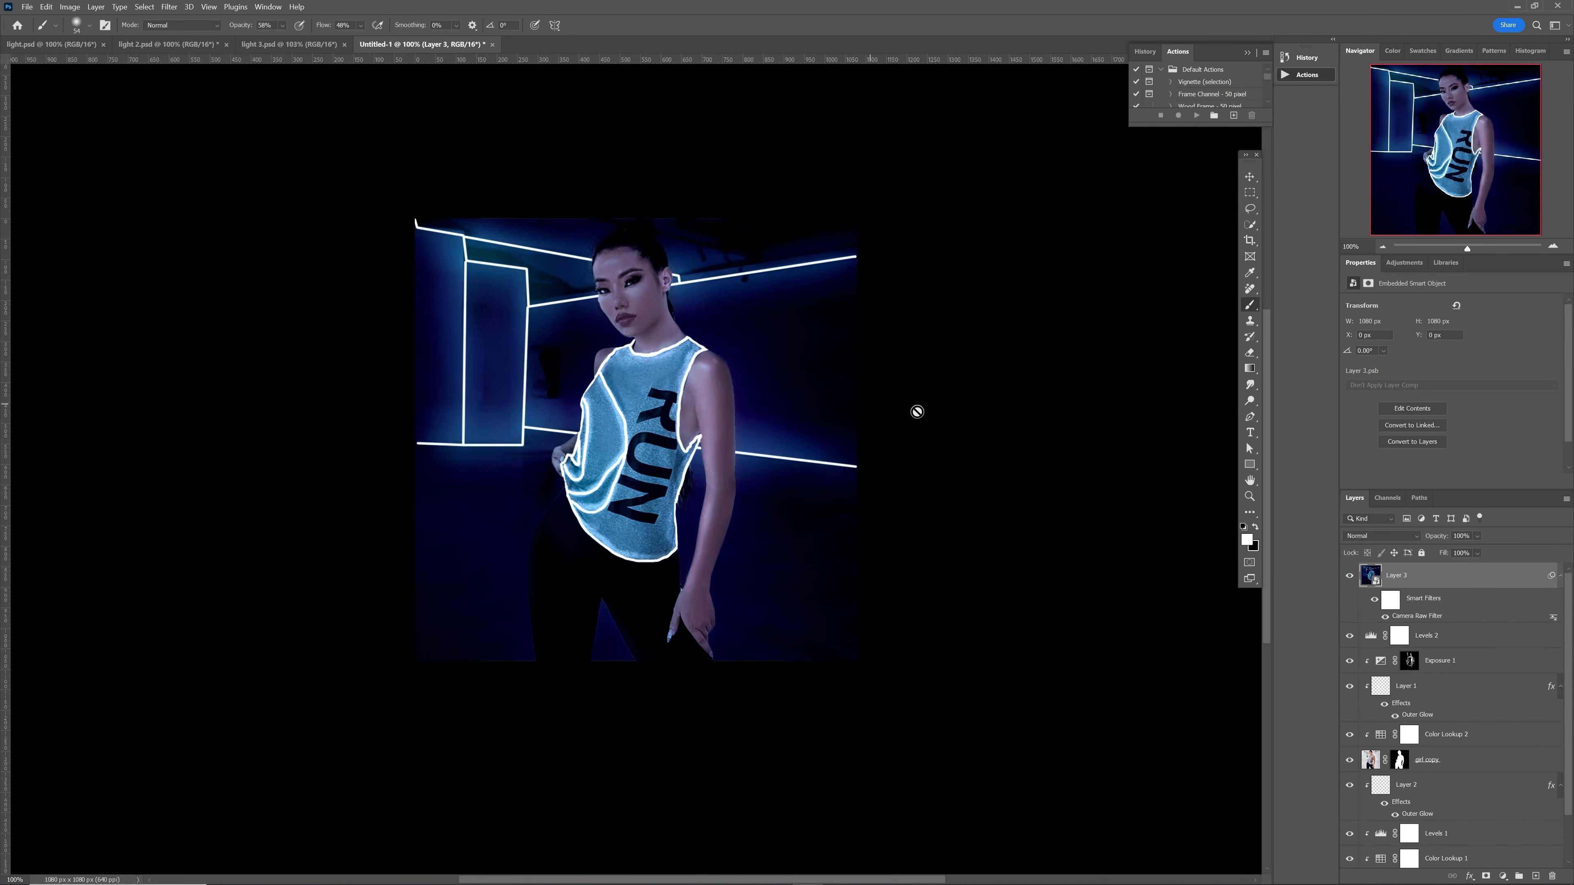